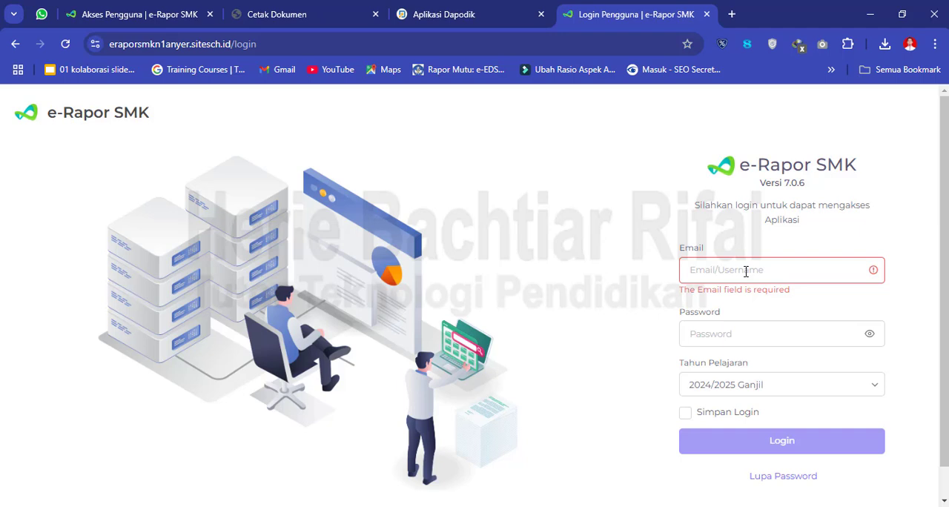
- Log in to e-Rapor SMK with the saved account e-mail and the account password, and dismiss the browser's offer to save the password
{"action": "left_click", "coordinate": [746, 271]}
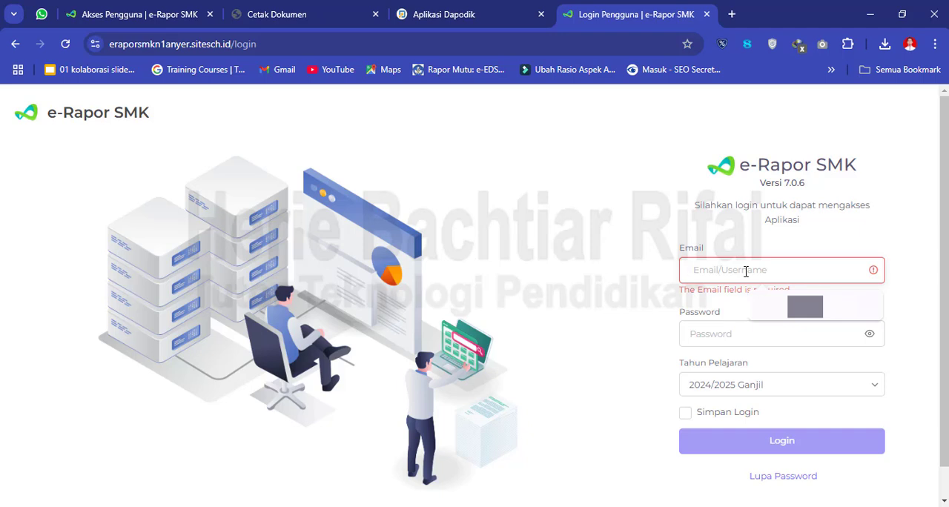
{"action": "left_click", "coordinate": [805, 306]}
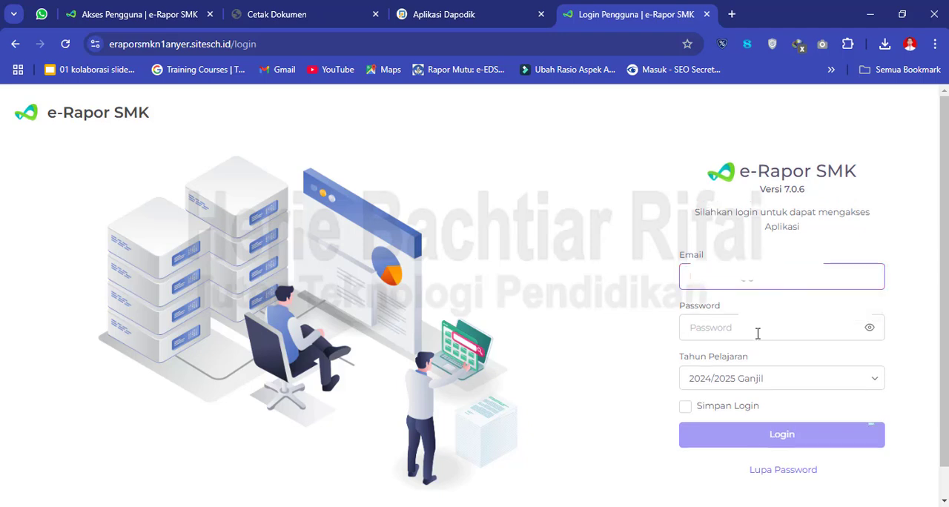
{"action": "left_click", "coordinate": [758, 333]}
{"action": "type", "text": "•"}
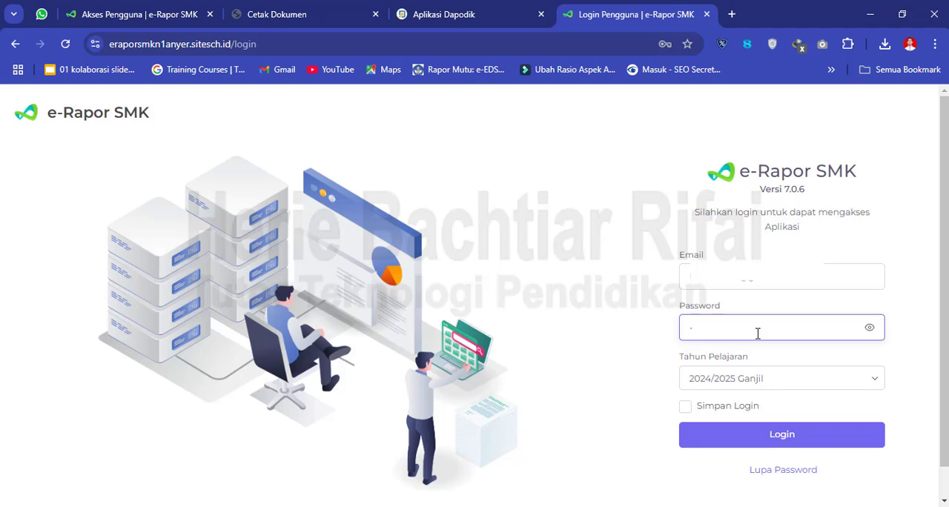
{"action": "type", "text": "••••••••"}
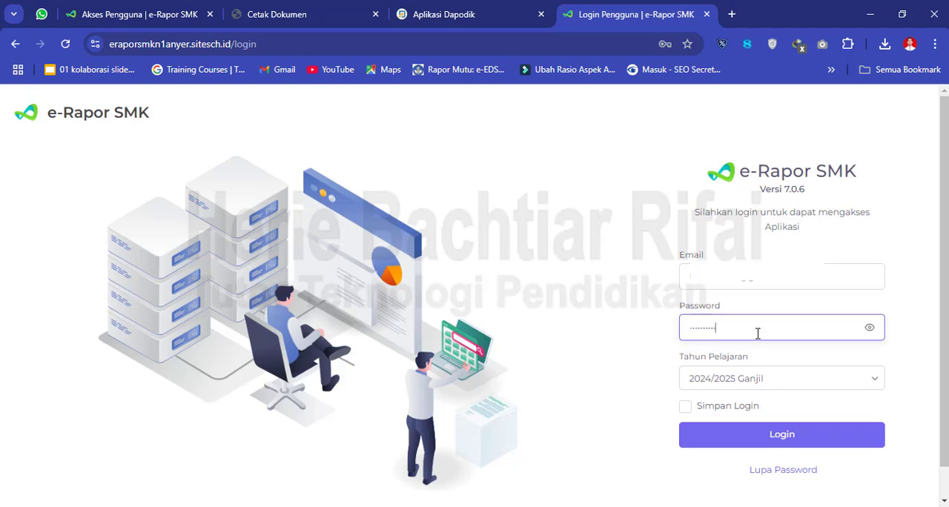
{"action": "left_click", "coordinate": [788, 438]}
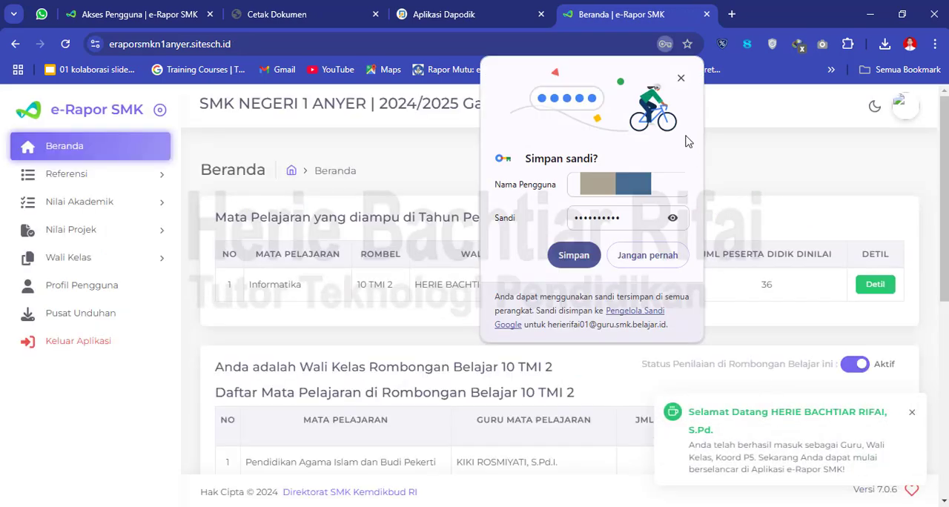
{"action": "left_click", "coordinate": [681, 78]}
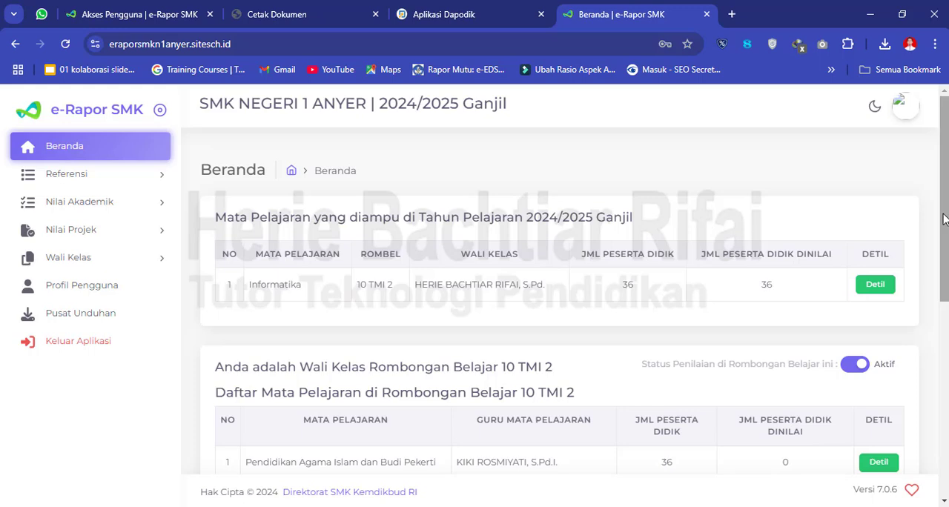
- Review the taught subjects and the full subject list of class group 10 TMI 2 on the Beranda page
{"action": "left_click_drag", "start_coordinate": [945, 218], "coordinate": [946, 344]}
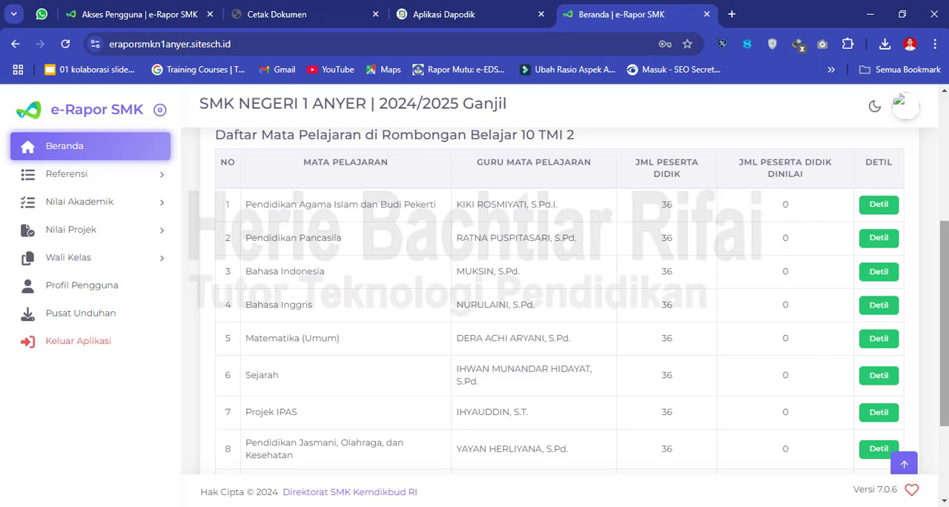
{"action": "left_click_drag", "start_coordinate": [944, 287], "coordinate": [944, 357]}
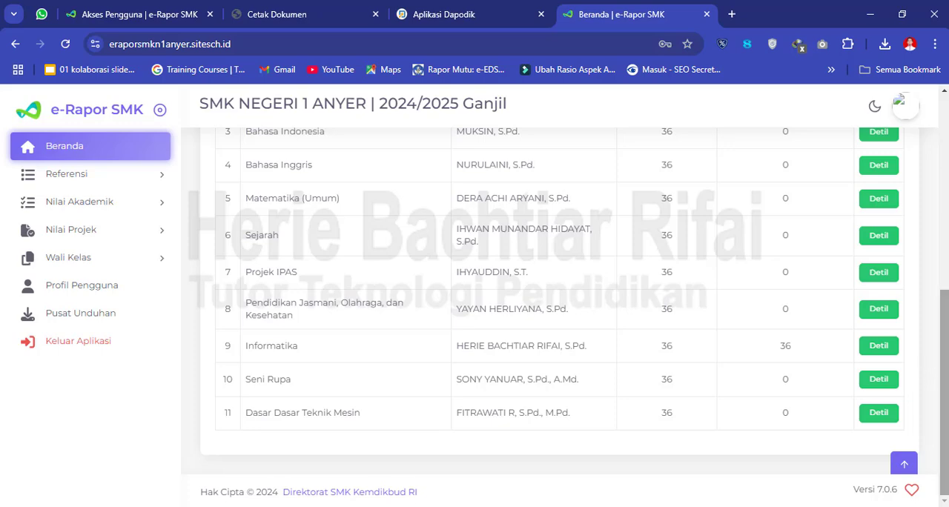
{"action": "scroll", "coordinate": [944, 371], "scroll_direction": "up", "scroll_amount": 2}
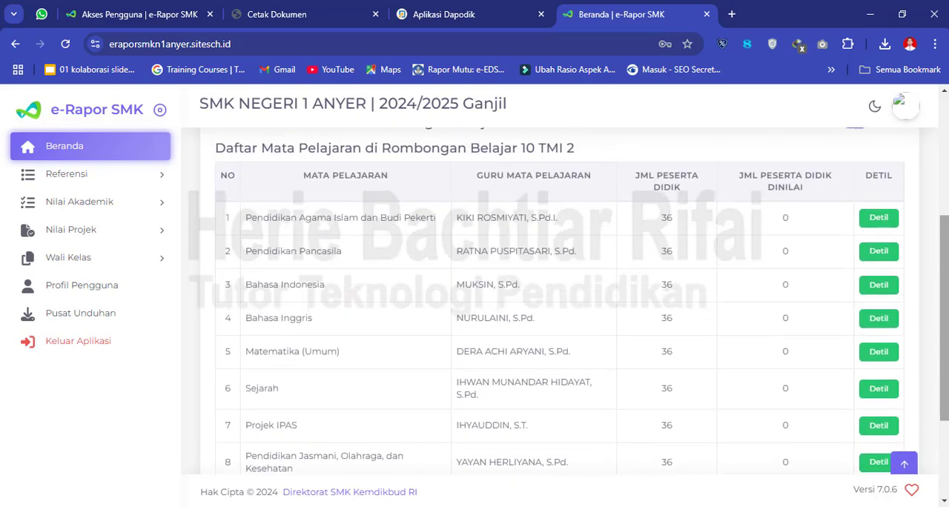
{"action": "scroll", "coordinate": [943, 371], "scroll_direction": "up", "scroll_amount": 3}
{"action": "scroll", "coordinate": [943, 297], "scroll_direction": "up", "scroll_amount": 1}
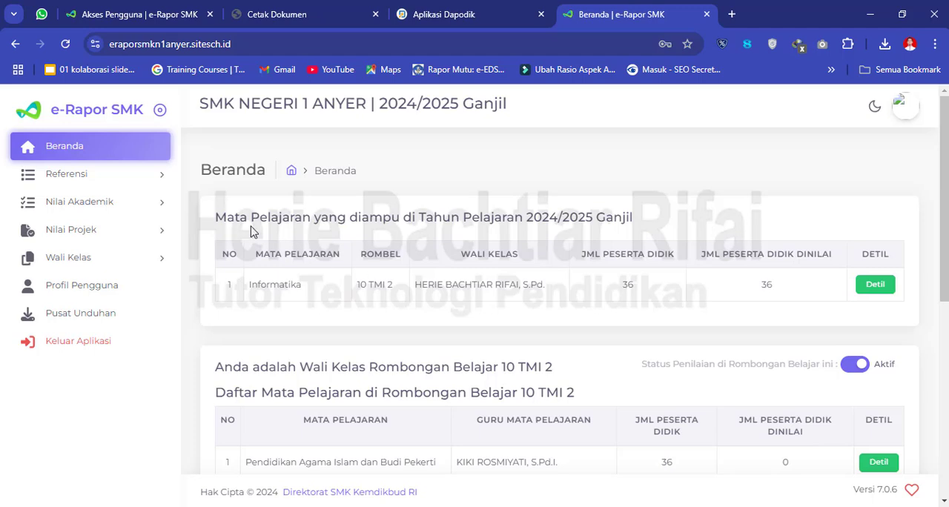
- Open the Capaian Pembelajaran reference data and filter it by Kelas 10, class group 10 TMI 2 and subject Informatika
{"action": "left_click", "coordinate": [76, 182]}
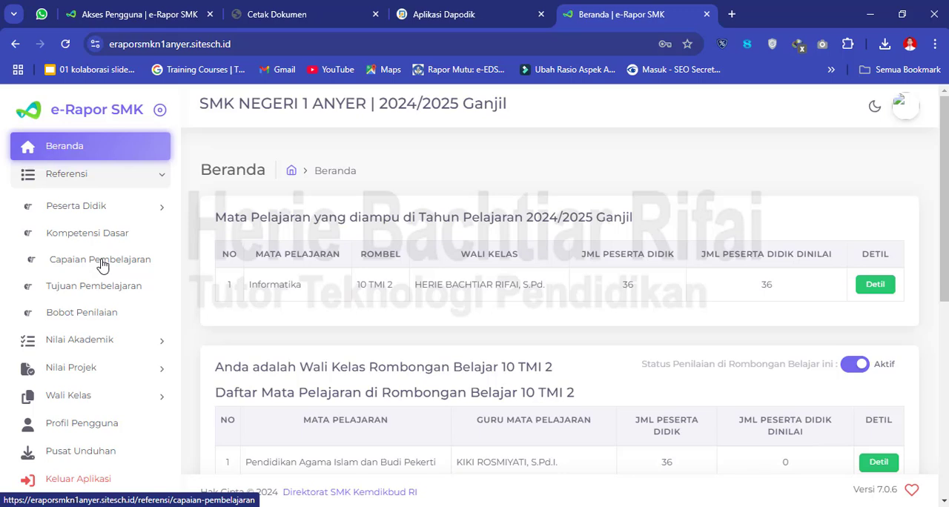
{"action": "left_click", "coordinate": [115, 266]}
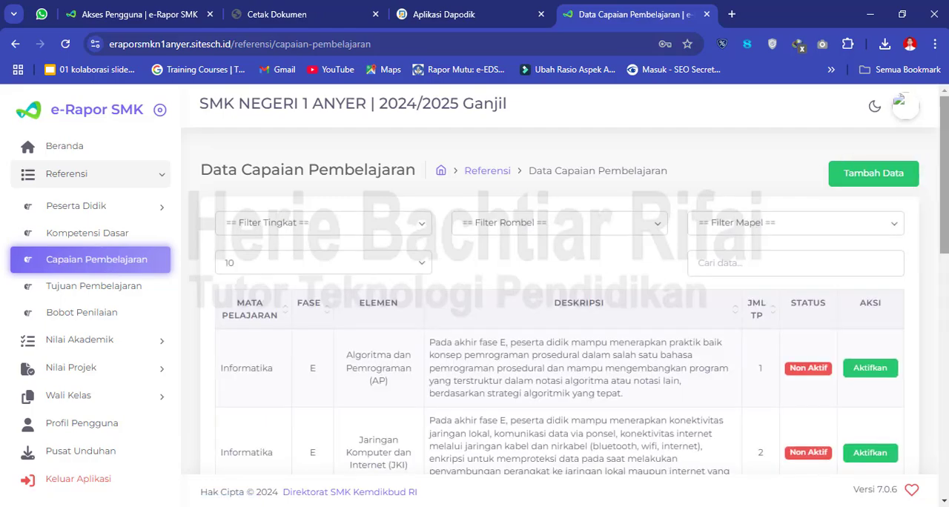
{"action": "mouse_move", "coordinate": [945, 178]}
{"action": "left_mouse_down"}
{"action": "mouse_move", "coordinate": [943, 436]}
{"action": "mouse_move", "coordinate": [948, 170]}
{"action": "left_mouse_up"}
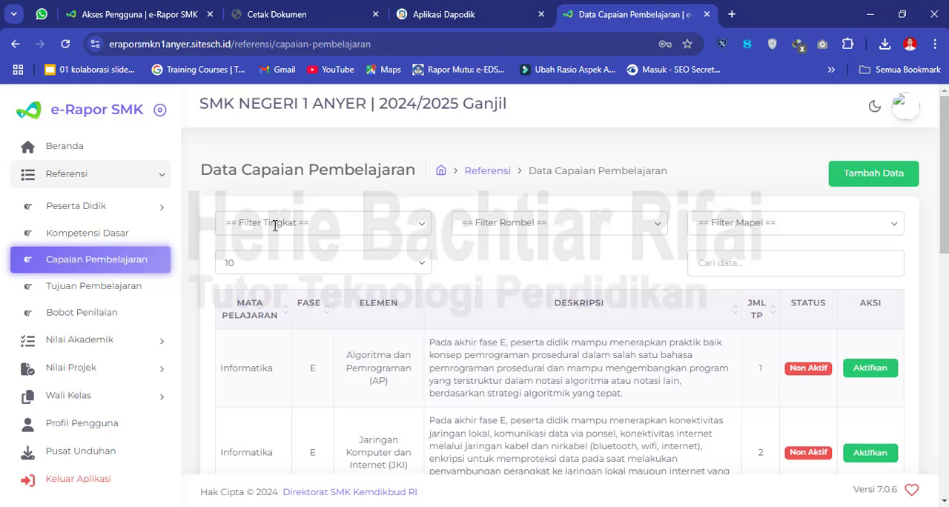
{"action": "left_click", "coordinate": [414, 224]}
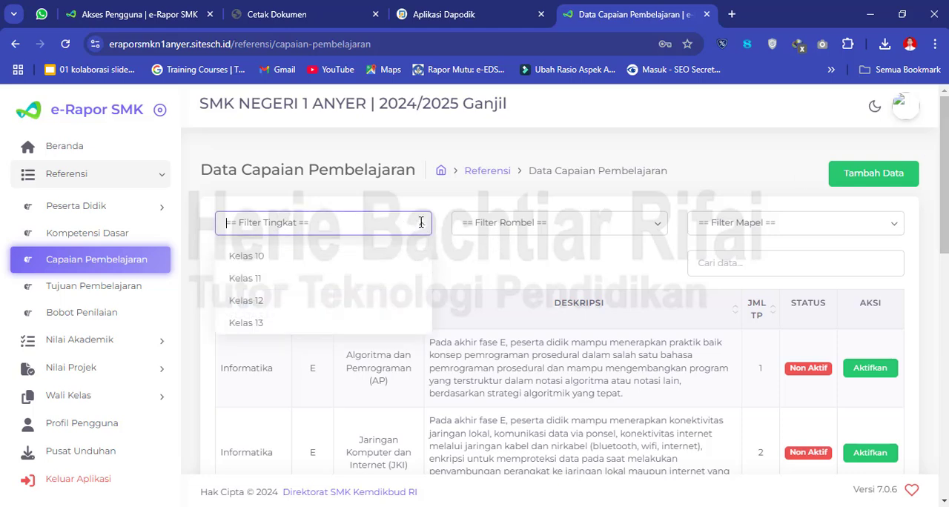
{"action": "left_click", "coordinate": [359, 258]}
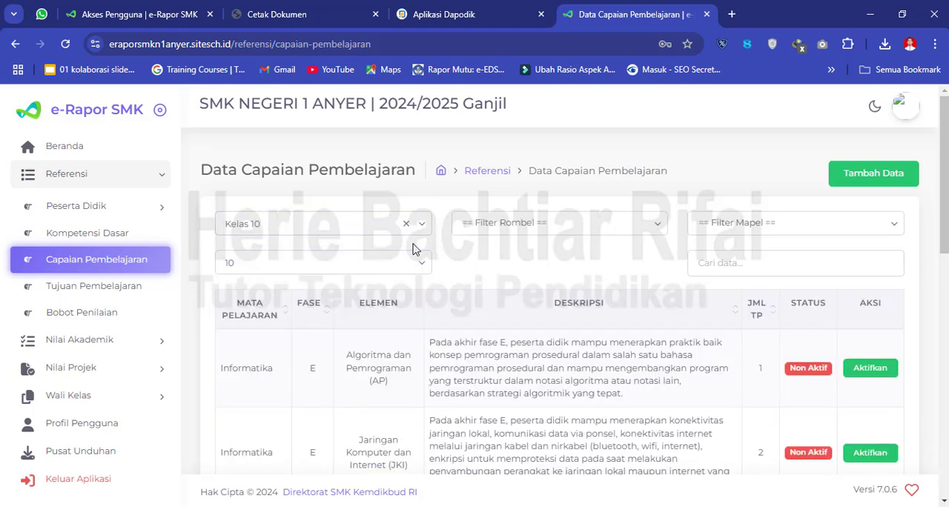
{"action": "left_click", "coordinate": [519, 225]}
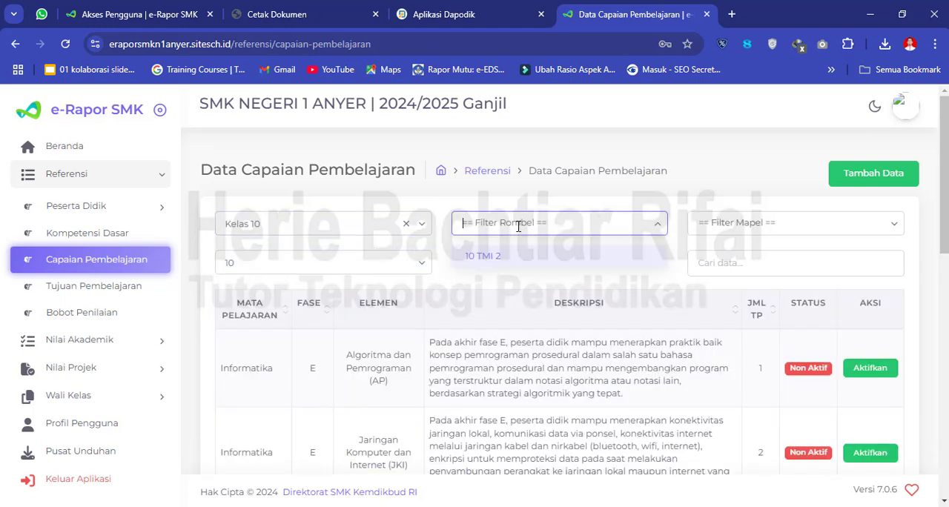
{"action": "left_click", "coordinate": [494, 260]}
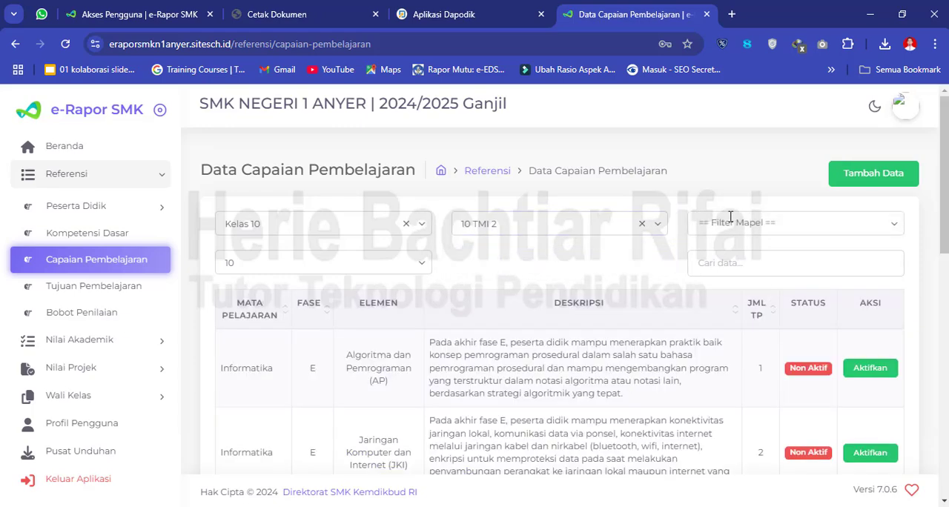
{"action": "left_click", "coordinate": [807, 223]}
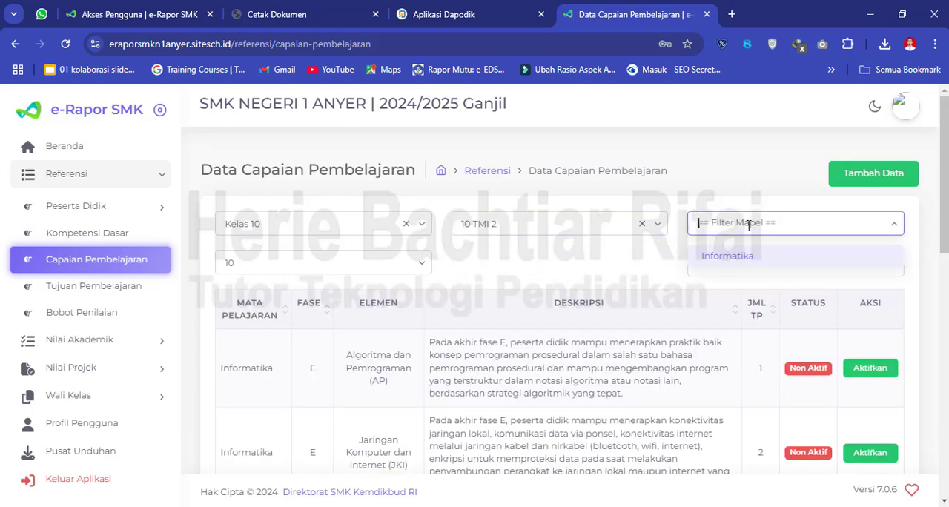
{"action": "left_click", "coordinate": [741, 268]}
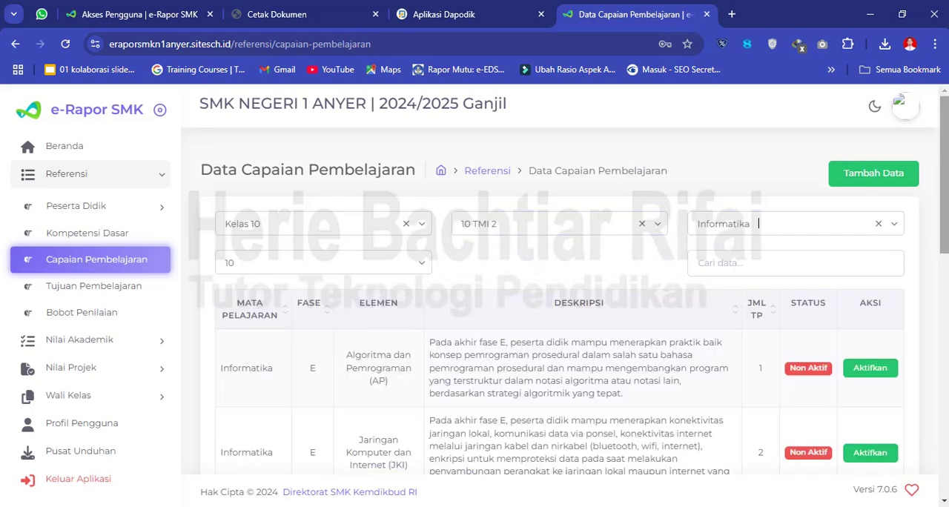
- Examine the elements, descriptions, TP counts and activation status of the filtered Informatika learning outcomes
{"action": "scroll", "coordinate": [945, 210], "scroll_direction": "down", "scroll_amount": 7}
{"action": "scroll", "coordinate": [564, 303], "scroll_direction": "down", "scroll_amount": 2}
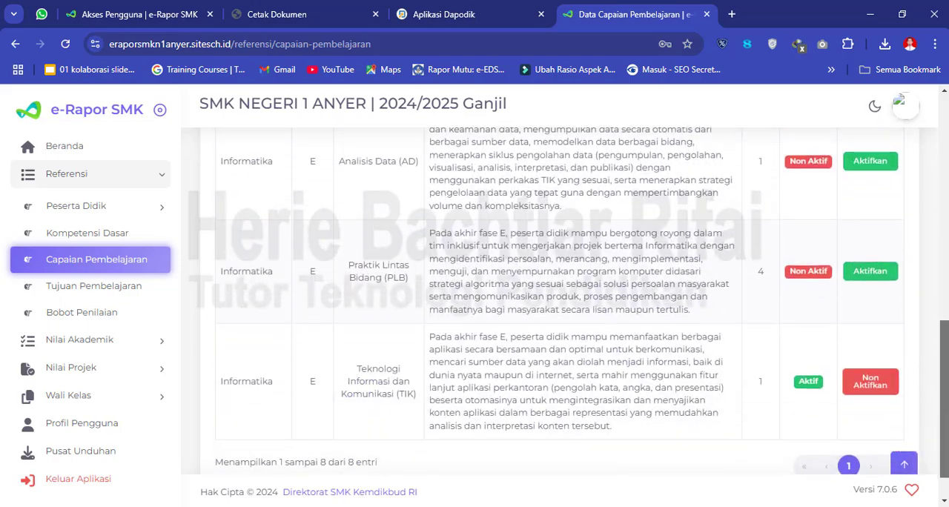
{"action": "scroll", "coordinate": [564, 303], "scroll_direction": "up", "scroll_amount": 6}
{"action": "scroll", "coordinate": [948, 193], "scroll_direction": "up", "scroll_amount": 3}
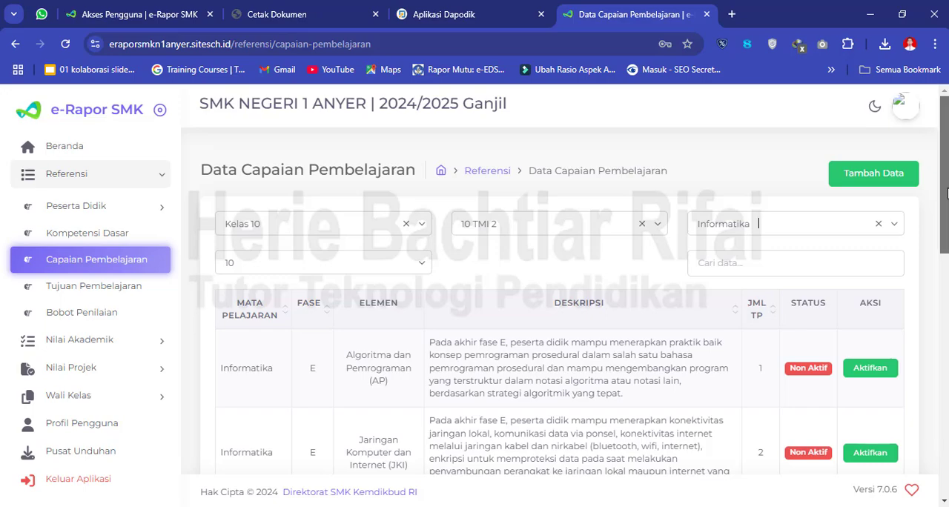
{"action": "left_click_drag", "start_coordinate": [948, 193], "coordinate": [945, 446]}
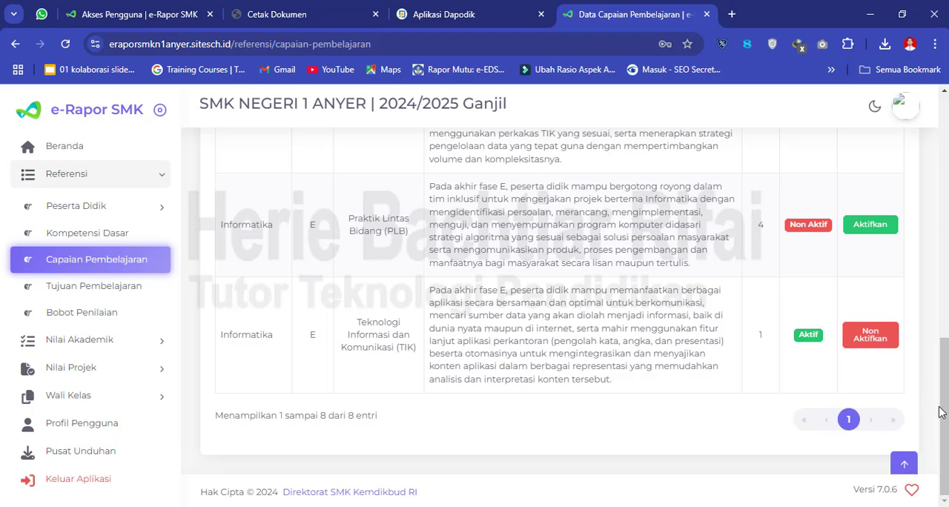
{"action": "left_click_drag", "start_coordinate": [941, 408], "coordinate": [947, 232]}
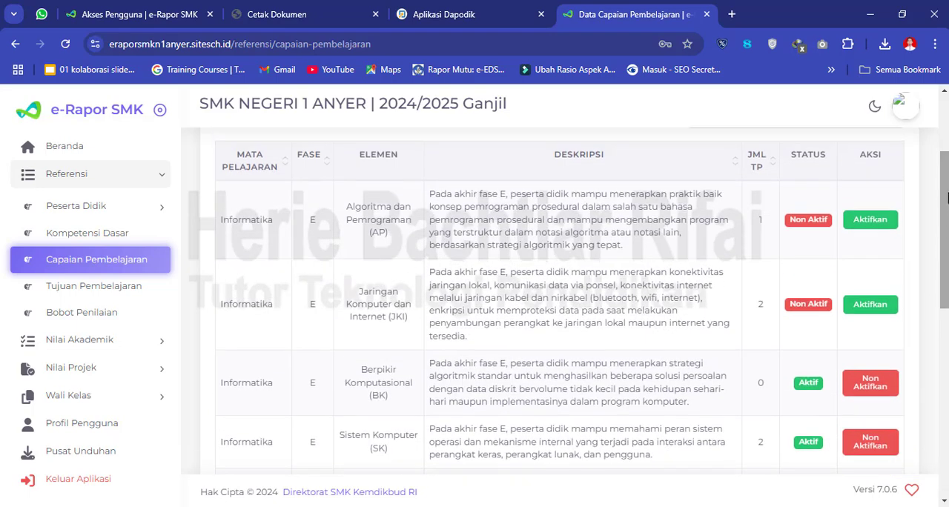
{"action": "left_click_drag", "start_coordinate": [946, 194], "coordinate": [946, 158]}
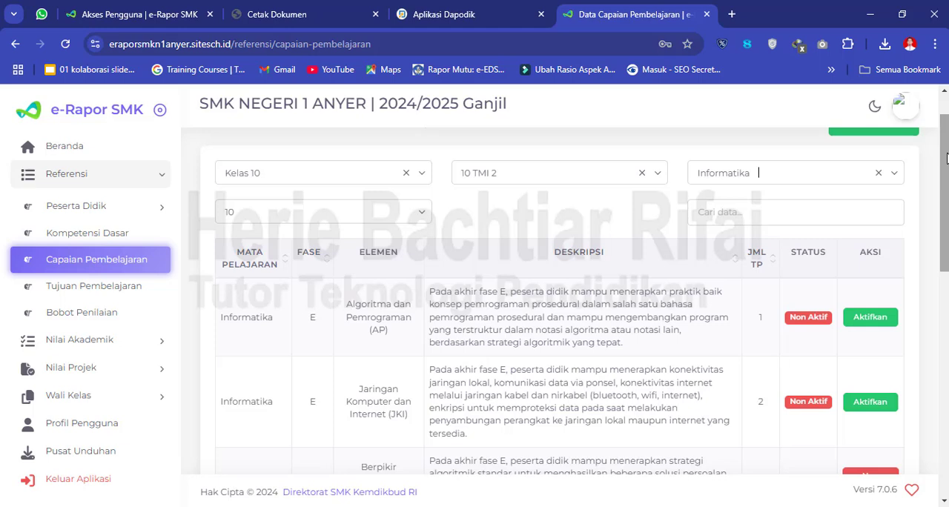
{"action": "left_click_drag", "start_coordinate": [946, 158], "coordinate": [947, 140]}
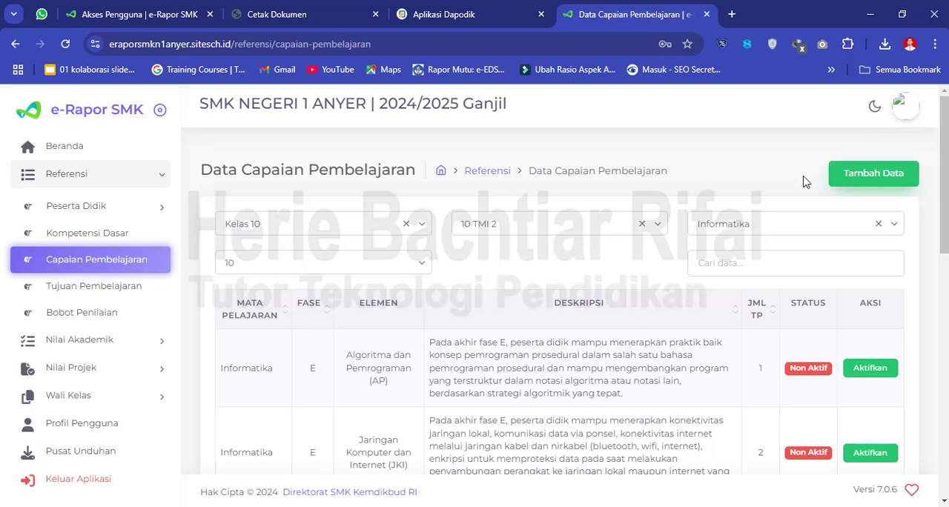
- Start a new Capaian Pembelajaran entry for Kelas 10, 10 TMI 2, Informatika, and close the form without saving
{"action": "left_click", "coordinate": [844, 191]}
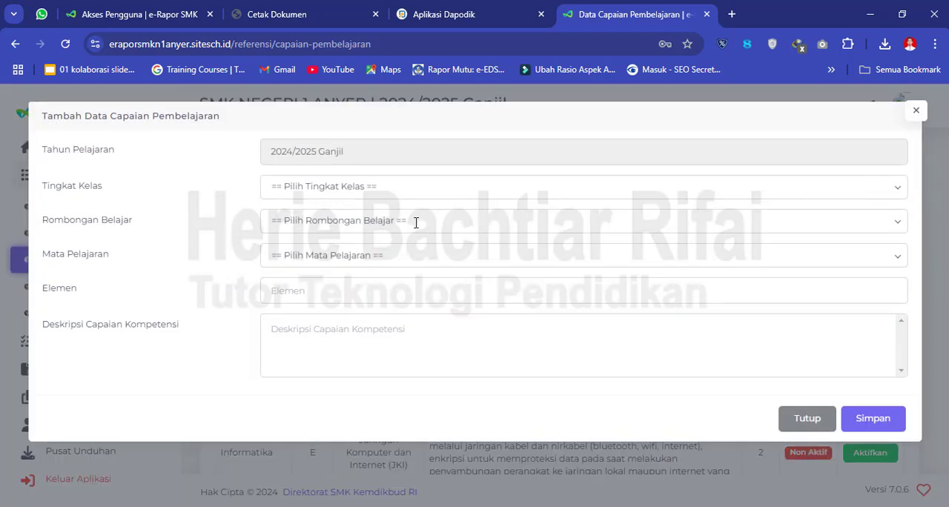
{"action": "left_click", "coordinate": [303, 191]}
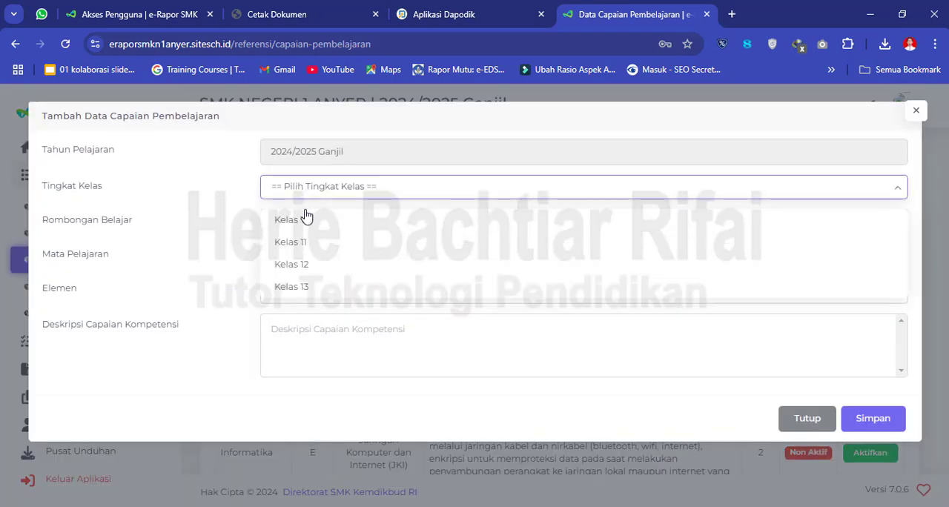
{"action": "left_click", "coordinate": [306, 225]}
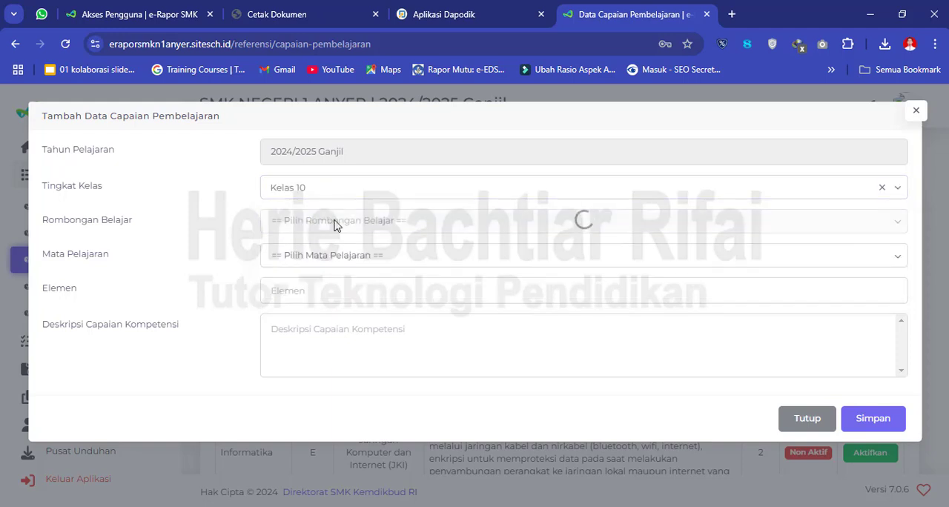
{"action": "left_click", "coordinate": [338, 222]}
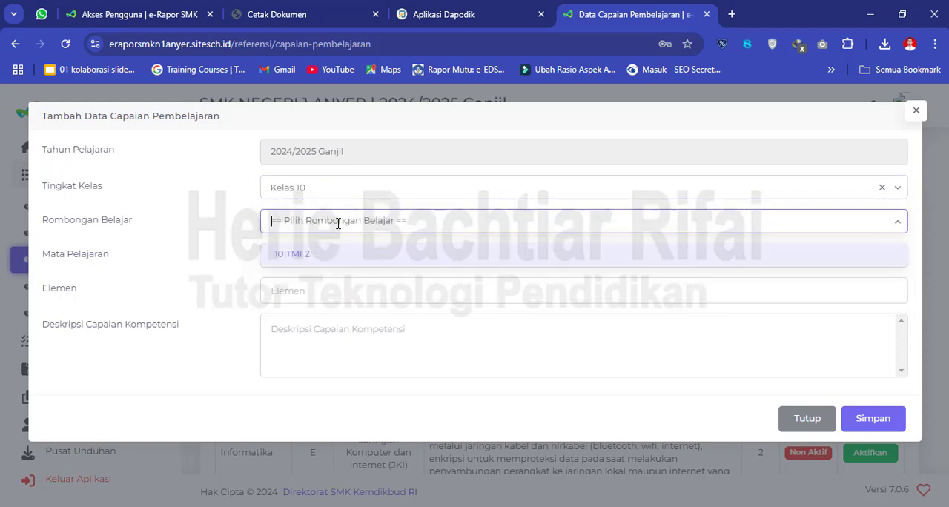
{"action": "left_click", "coordinate": [329, 262]}
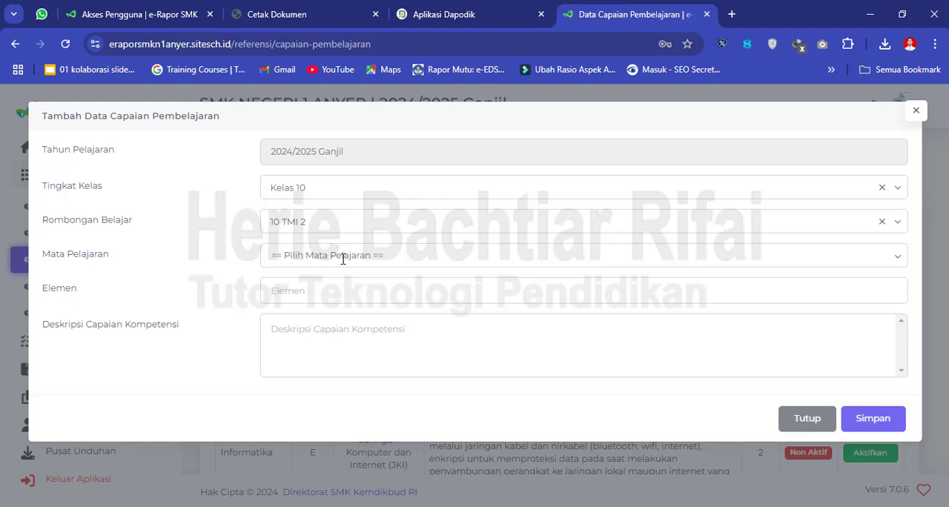
{"action": "left_click", "coordinate": [340, 257]}
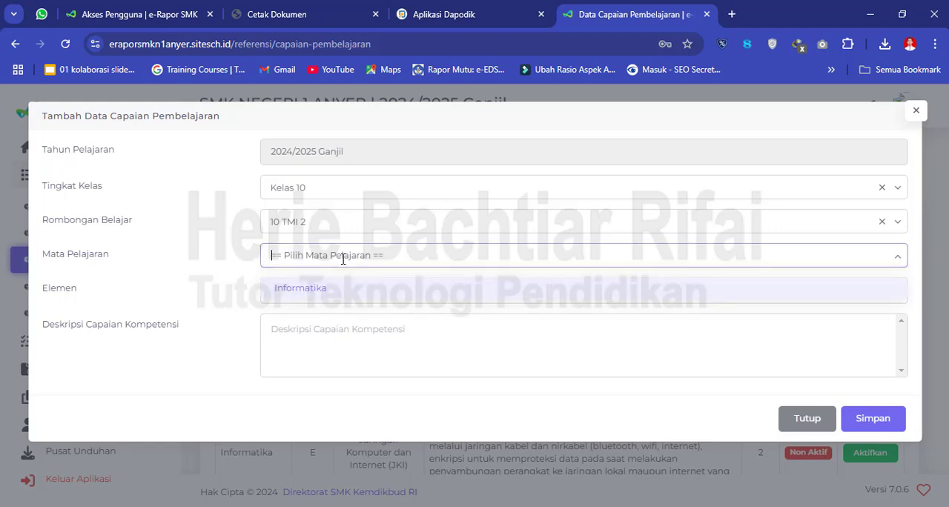
{"action": "left_click", "coordinate": [330, 294]}
{"action": "left_click", "coordinate": [335, 292]}
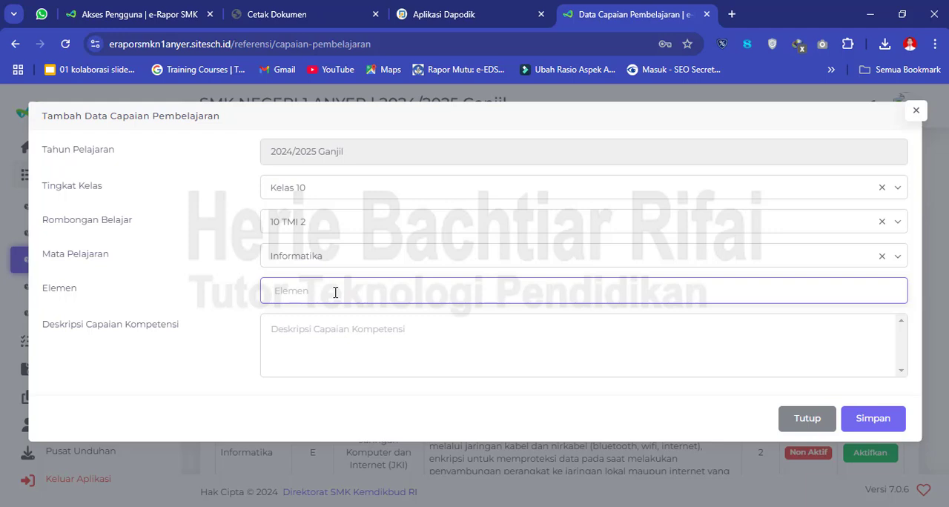
{"action": "left_click", "coordinate": [296, 341]}
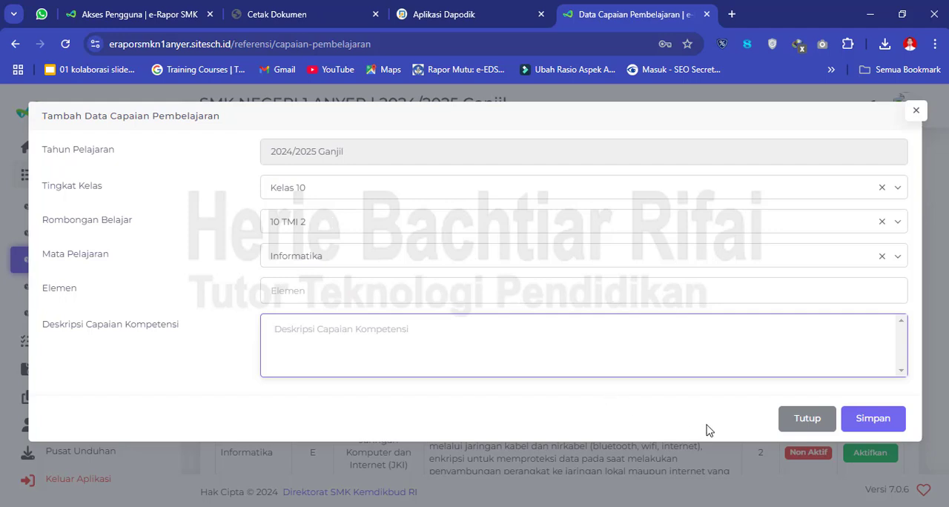
{"action": "left_click", "coordinate": [807, 419]}
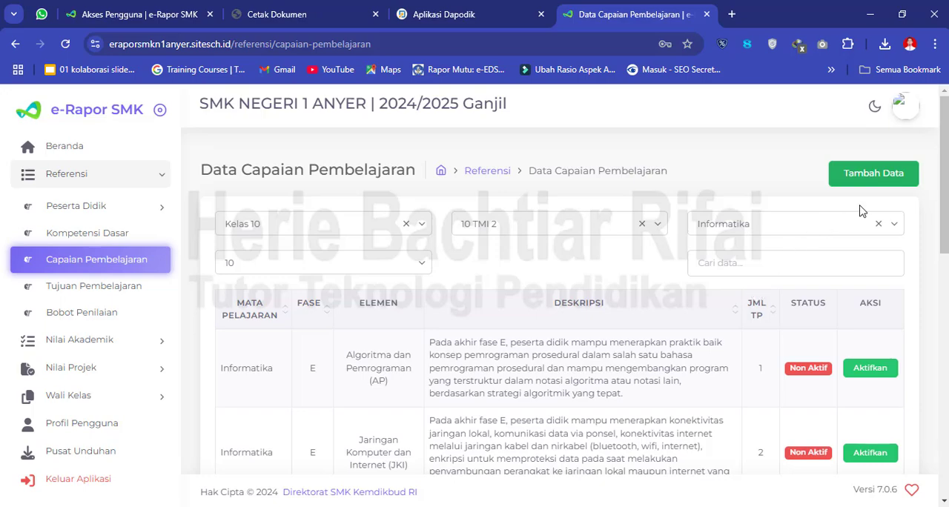
{"action": "mouse_move", "coordinate": [945, 202]}
{"action": "left_mouse_down"}
{"action": "mouse_move", "coordinate": [946, 440]}
{"action": "mouse_move", "coordinate": [946, 205]}
{"action": "left_mouse_up"}
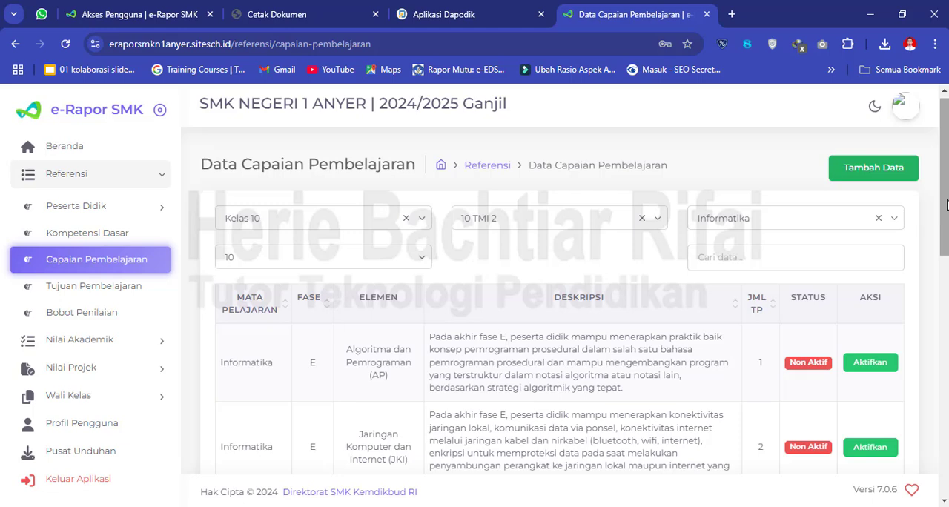
- Examine the TP counts and activation status of every Informatika learning outcome listed for 10 TMI 2
{"action": "left_click_drag", "start_coordinate": [947, 206], "coordinate": [946, 249]}
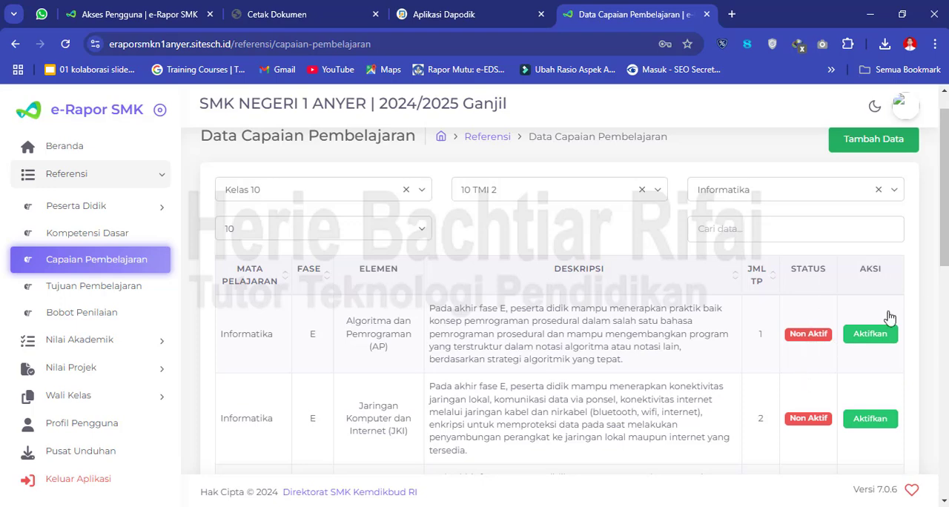
{"action": "left_click_drag", "start_coordinate": [945, 223], "coordinate": [944, 303]}
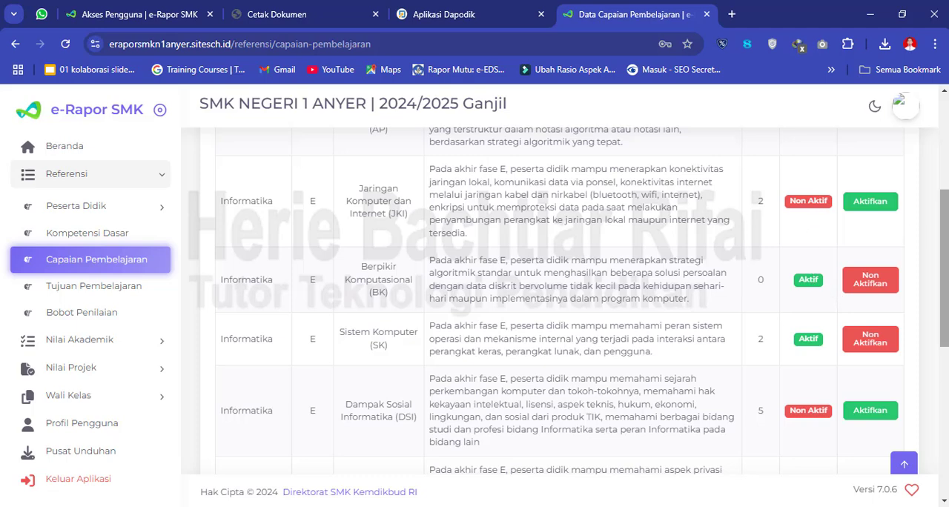
{"action": "left_click_drag", "start_coordinate": [947, 268], "coordinate": [946, 215]}
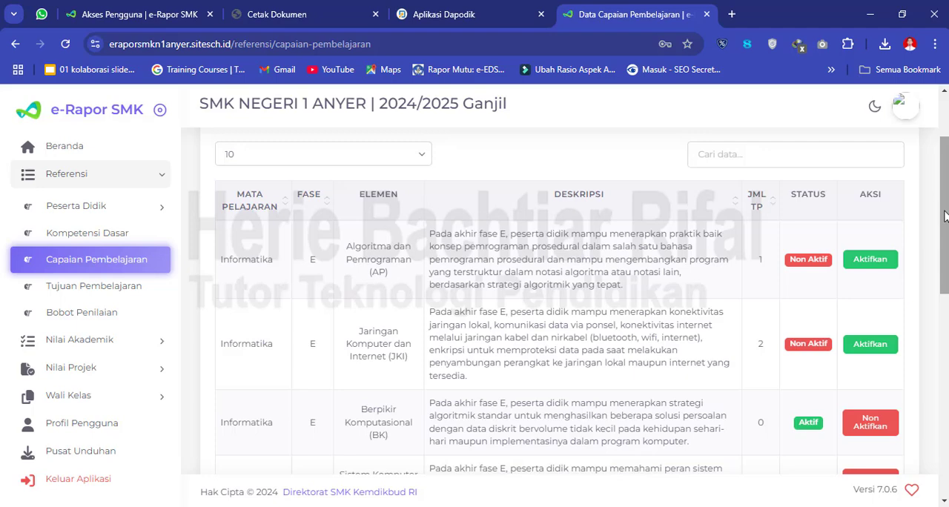
{"action": "left_click_drag", "start_coordinate": [945, 215], "coordinate": [945, 185]}
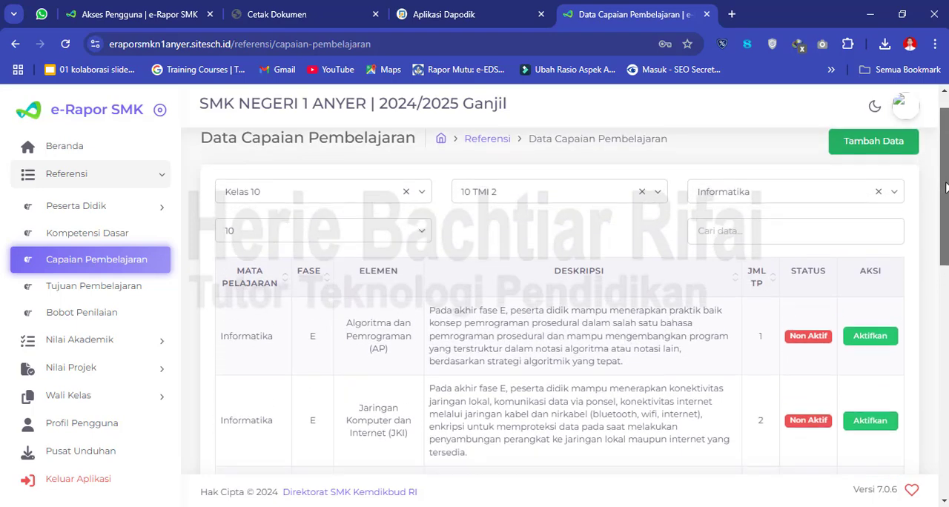
{"action": "scroll", "coordinate": [945, 185], "scroll_direction": "down", "scroll_amount": 2}
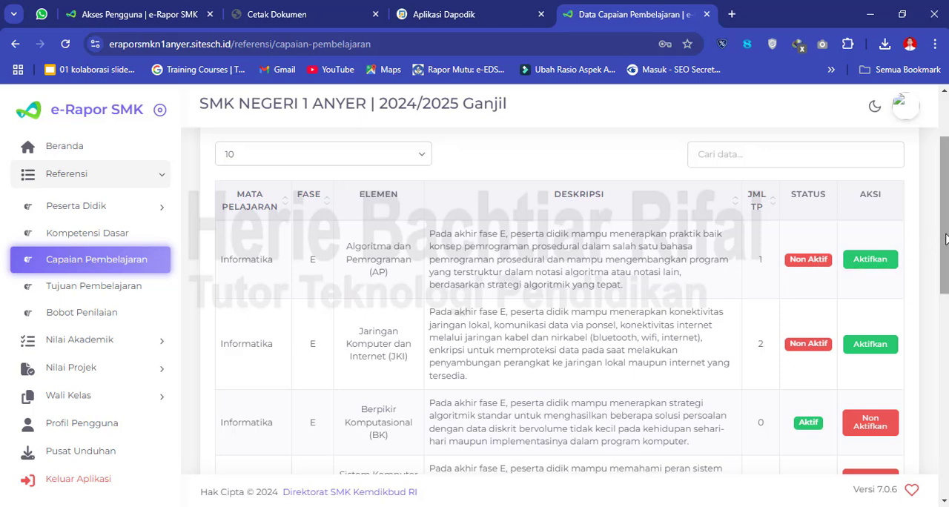
{"action": "left_click_drag", "start_coordinate": [947, 238], "coordinate": [947, 222]}
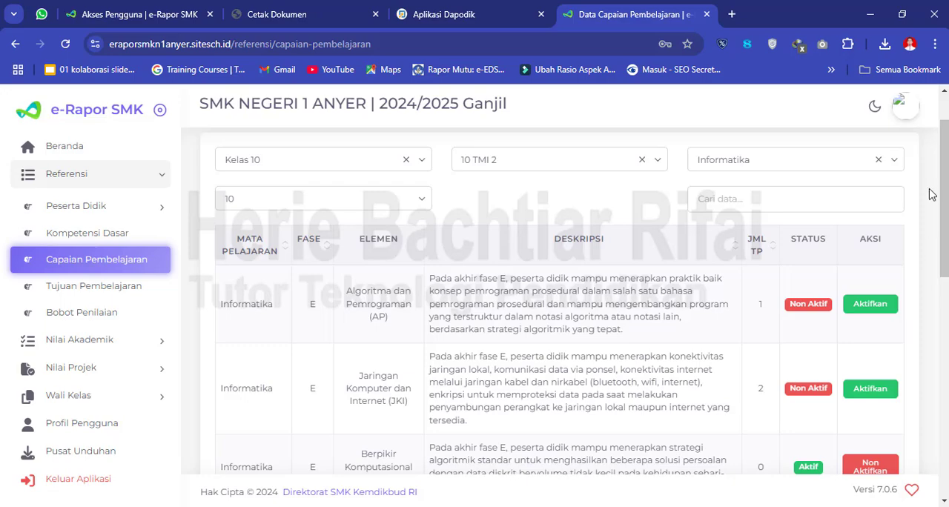
{"action": "scroll", "coordinate": [944, 200], "scroll_direction": "down", "scroll_amount": 7}
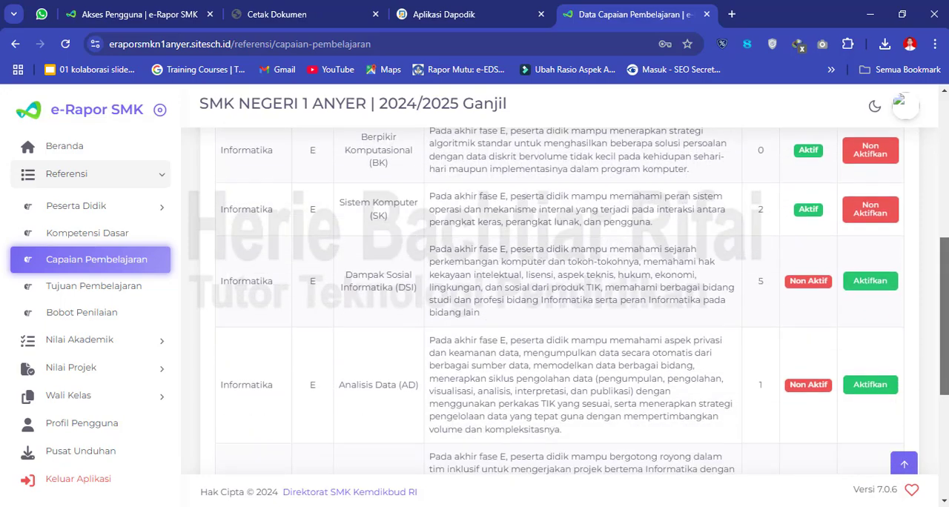
{"action": "scroll", "coordinate": [943, 296], "scroll_direction": "down", "scroll_amount": 2}
{"action": "scroll", "coordinate": [943, 297], "scroll_direction": "up", "scroll_amount": 5}
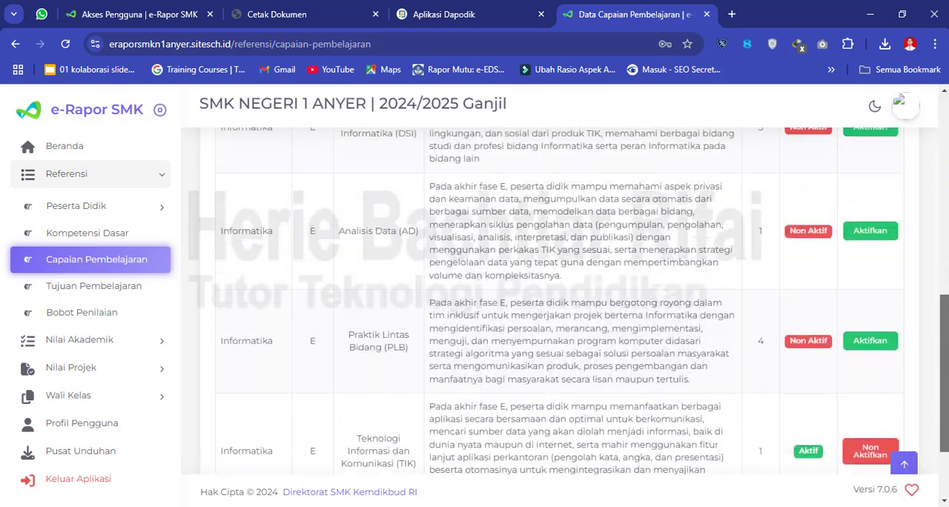
{"action": "scroll", "coordinate": [913, 265], "scroll_direction": "up", "scroll_amount": 1}
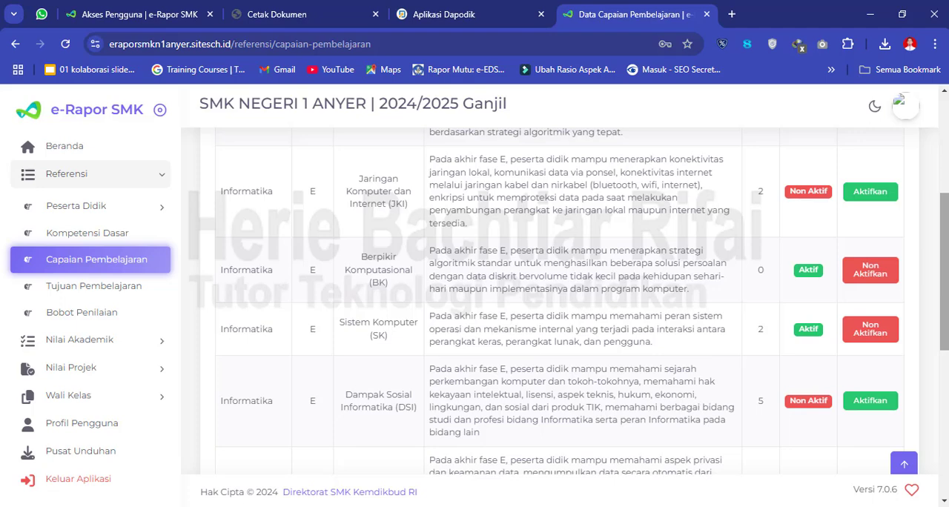
{"action": "scroll", "coordinate": [850, 231], "scroll_direction": "up", "scroll_amount": 3}
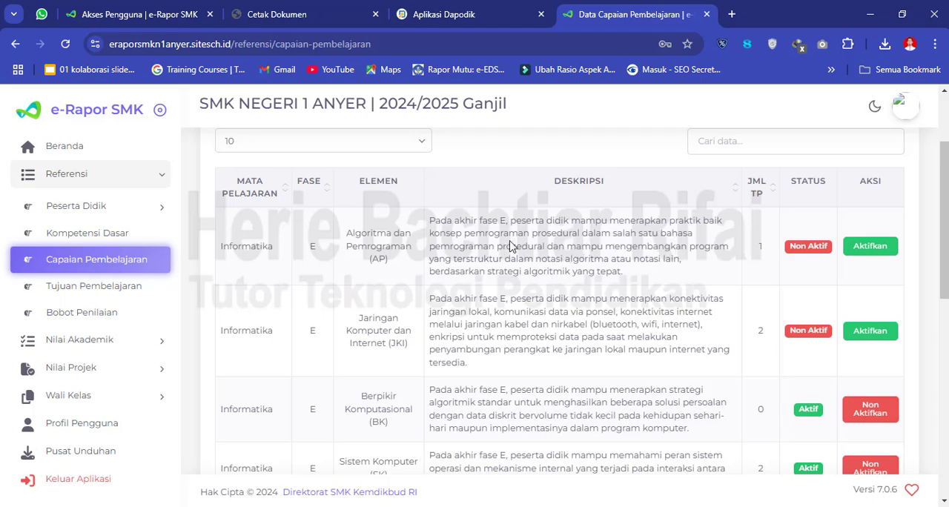
- Activate the Informatika learning outcome Algoritma dan Pemrograman (AP) and confirm the change
{"action": "left_click", "coordinate": [877, 252]}
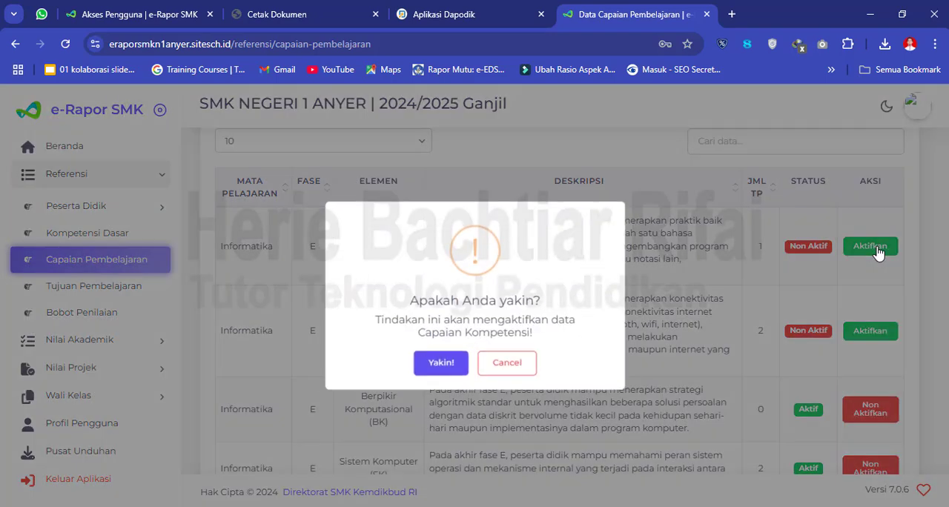
{"action": "left_click", "coordinate": [437, 374]}
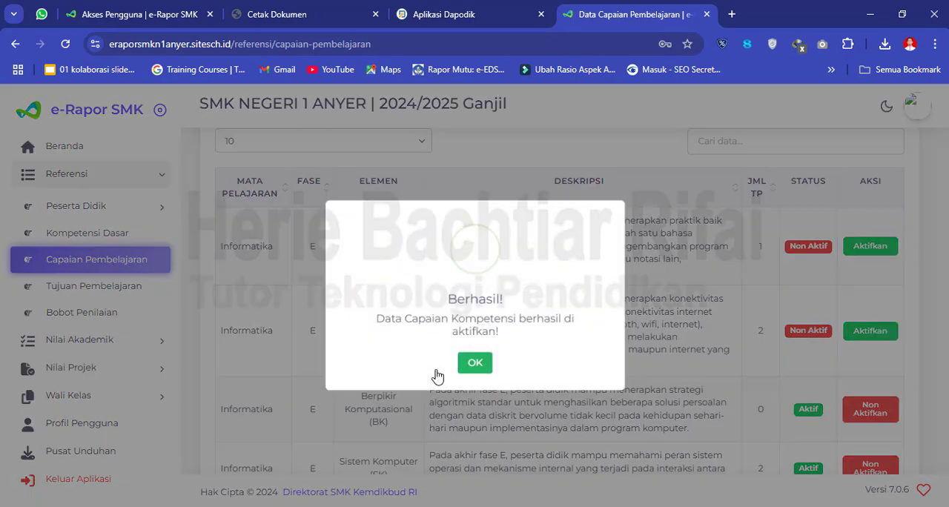
{"action": "left_click", "coordinate": [477, 371]}
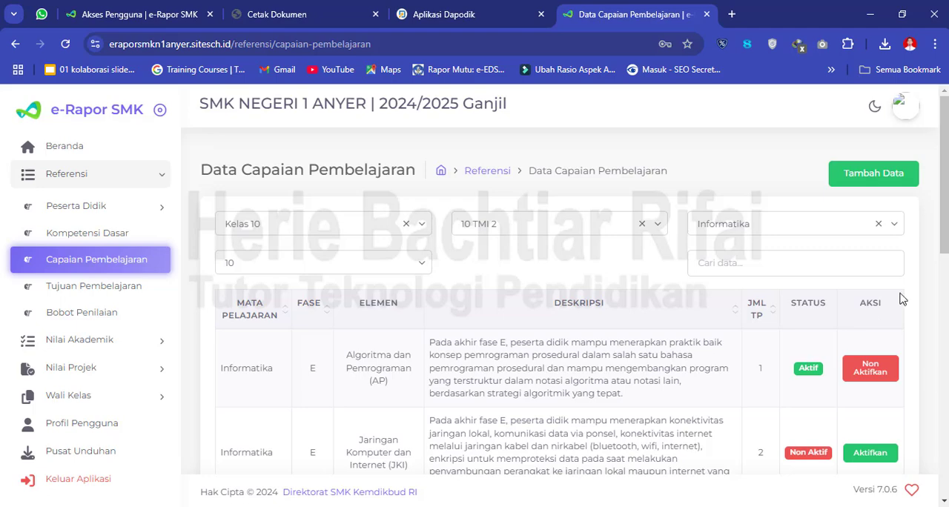
- Check the status and TP count of the first few Informatika learning outcomes, from Algoritma dan Pemrograman to Sistem Komputer
{"action": "scroll", "coordinate": [945, 237], "scroll_direction": "down", "scroll_amount": 1}
{"action": "scroll", "coordinate": [563, 297], "scroll_direction": "down", "scroll_amount": 2}
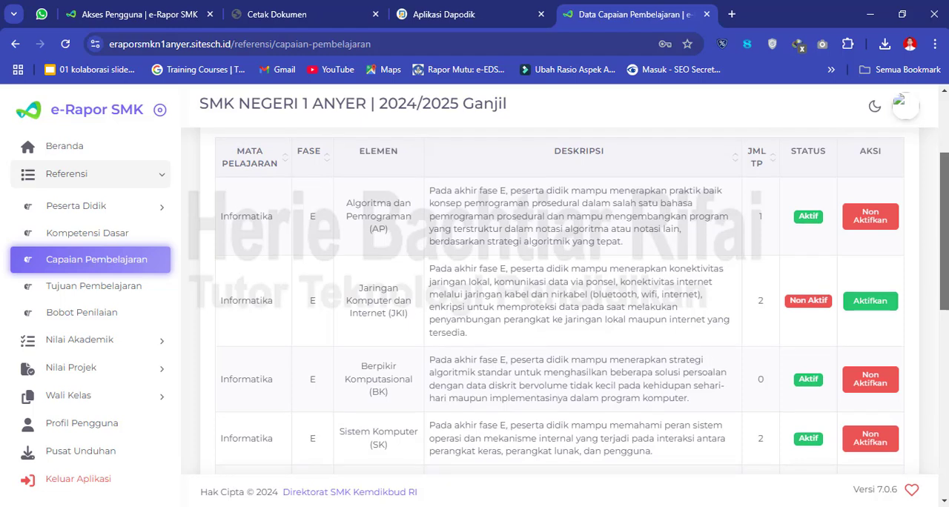
{"action": "scroll", "coordinate": [831, 265], "scroll_direction": "up", "scroll_amount": 1}
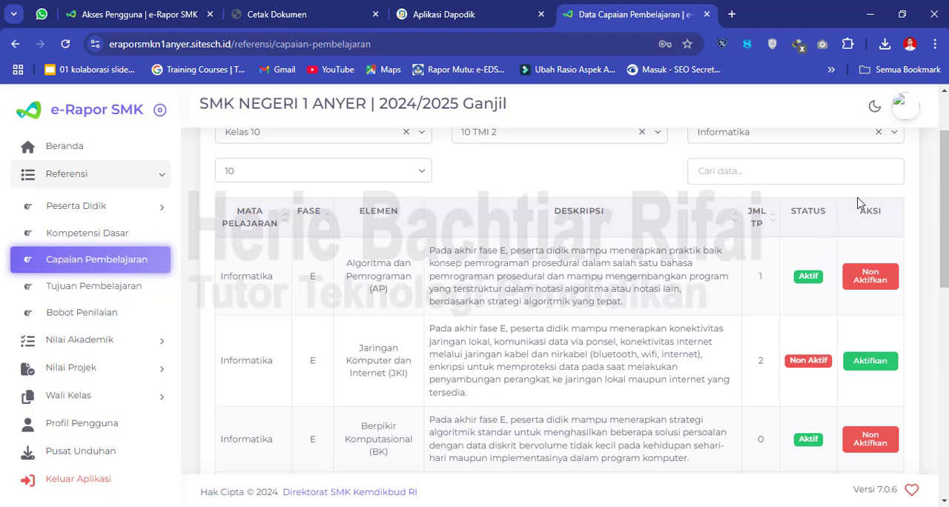
{"action": "scroll", "coordinate": [945, 215], "scroll_direction": "down", "scroll_amount": 1}
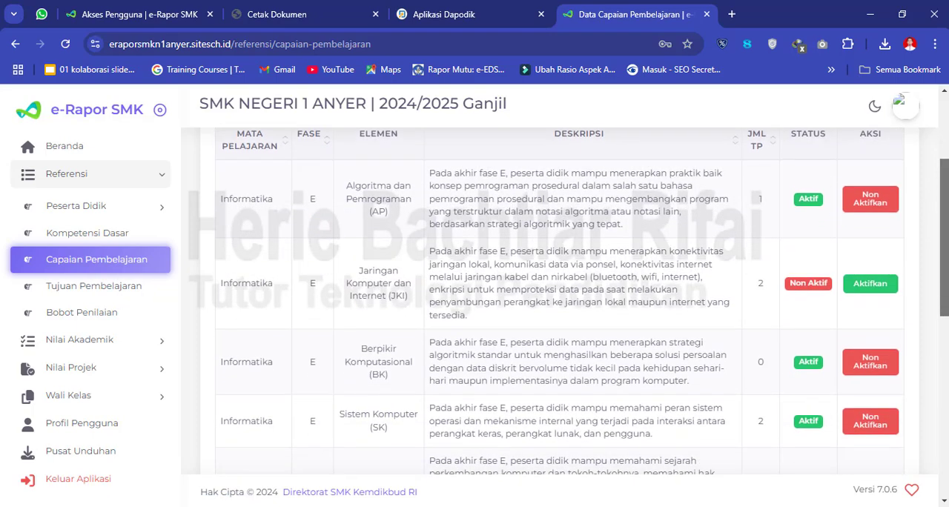
{"action": "left_click_drag", "start_coordinate": [945, 218], "coordinate": [945, 215]}
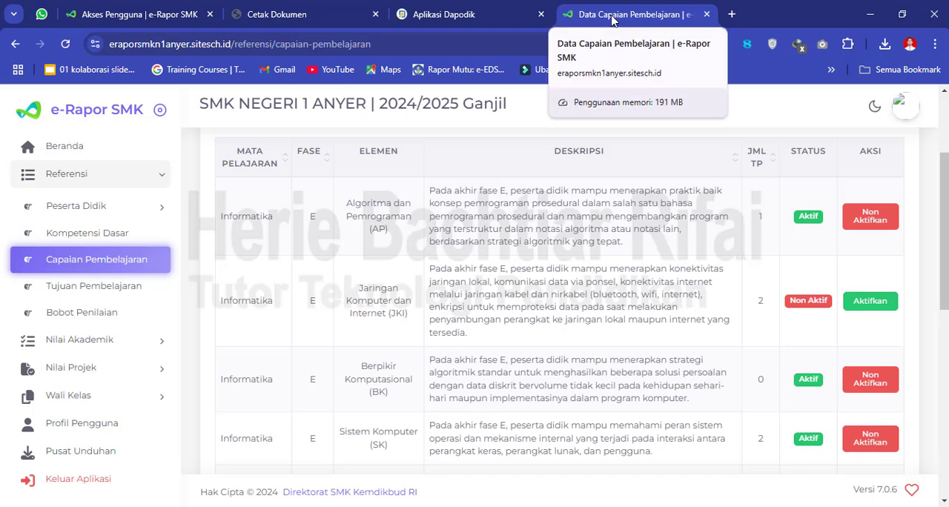
{"action": "left_click_drag", "start_coordinate": [946, 233], "coordinate": [947, 221]}
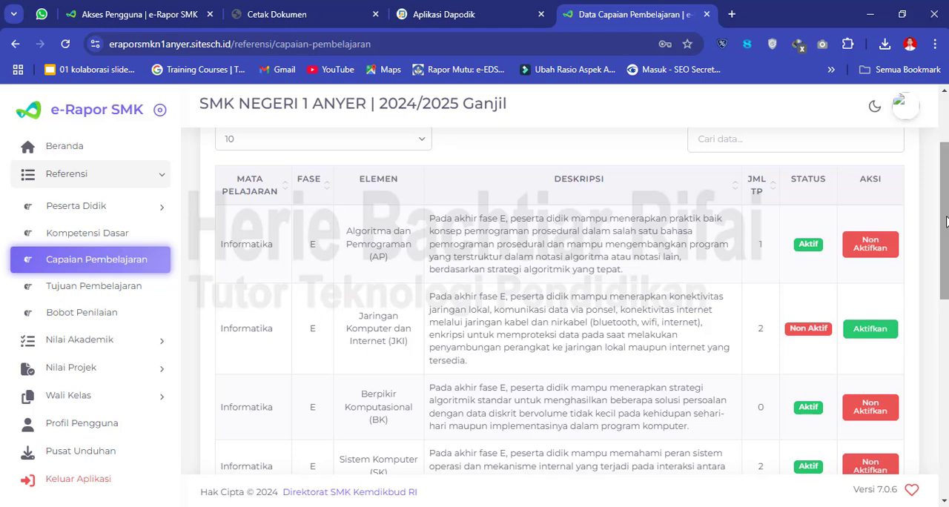
{"action": "left_click_drag", "start_coordinate": [946, 221], "coordinate": [946, 244]}
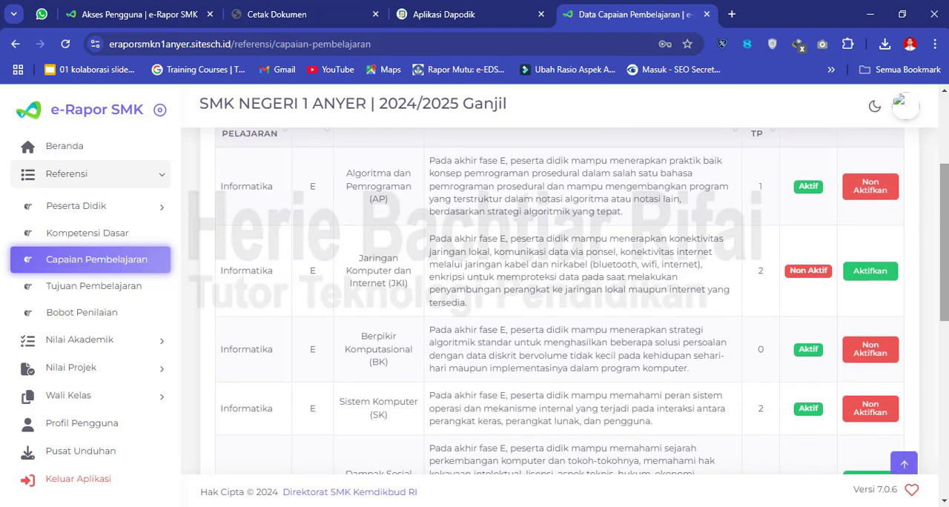
- Open the Tujuan Pembelajaran reference data, look briefly at the Aplikasi Dapodik tab, and return to the Tujuan Pembelajaran list
{"action": "left_click", "coordinate": [109, 290]}
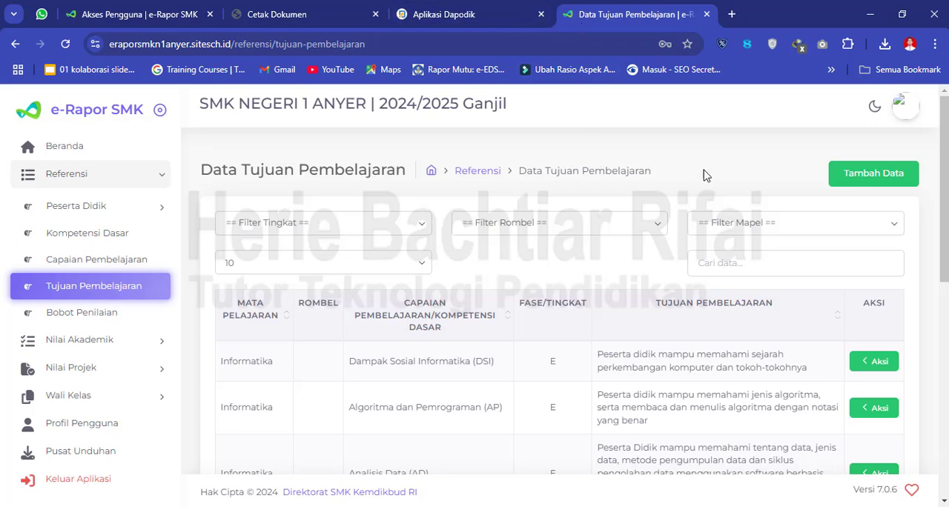
{"action": "left_click", "coordinate": [482, 14]}
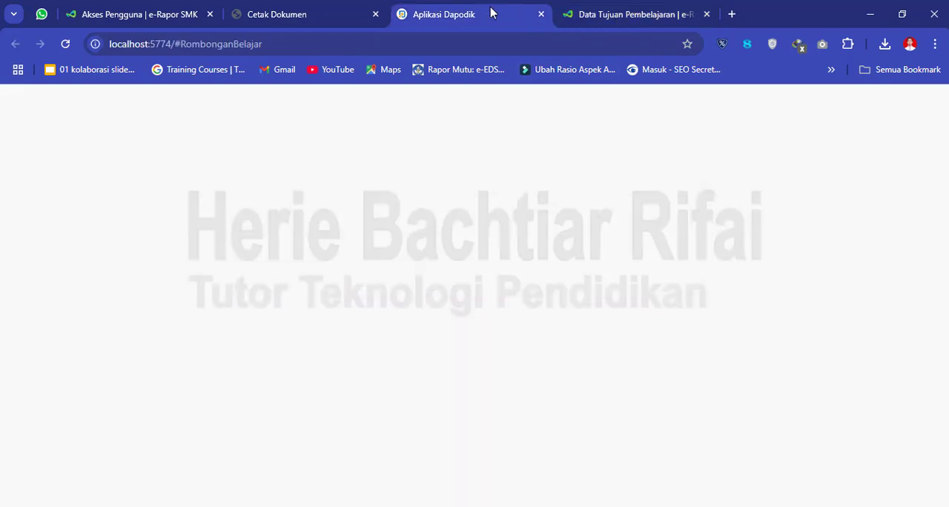
{"action": "left_click", "coordinate": [608, 15]}
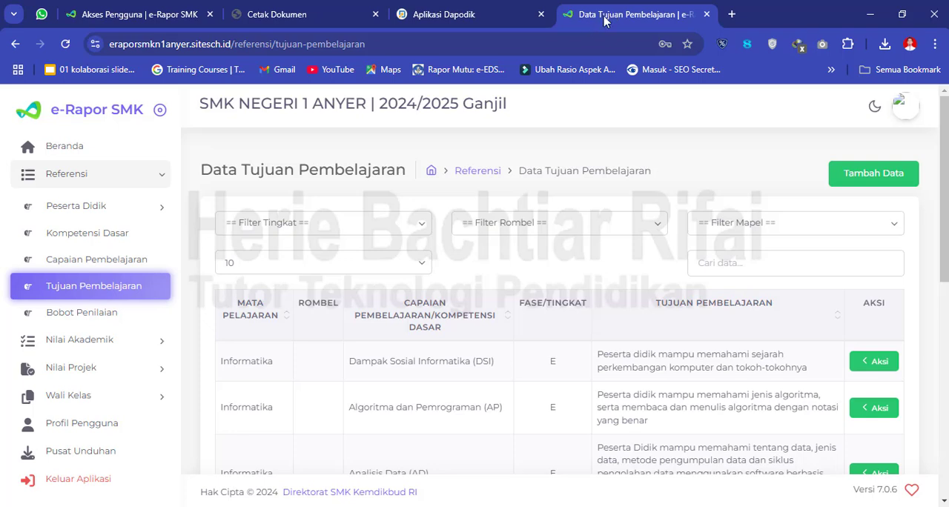
{"action": "left_click", "coordinate": [601, 49]}
{"action": "left_click", "coordinate": [678, 165]}
- Duplicate the Tujuan Pembelajaran browser tab and show the Capaian Pembelajaran data in the copy
{"action": "right_click", "coordinate": [641, 11]}
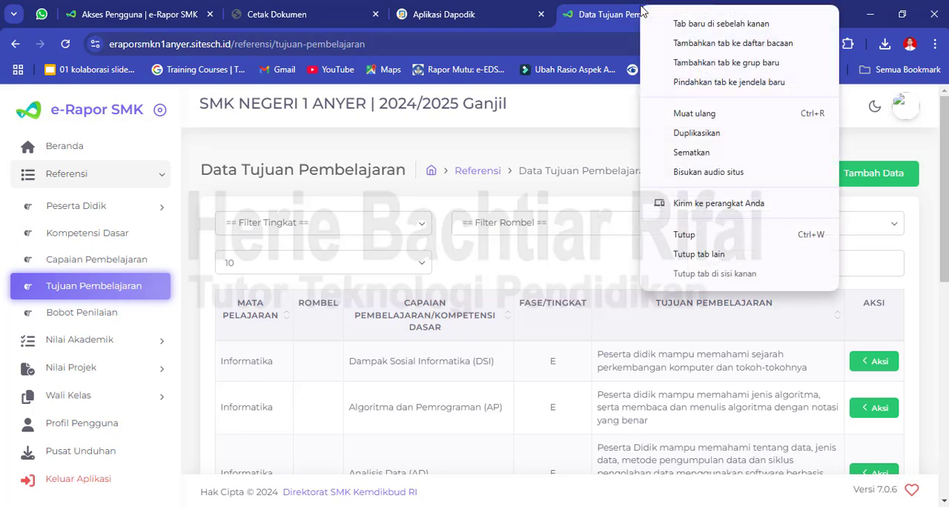
{"action": "left_click", "coordinate": [697, 133]}
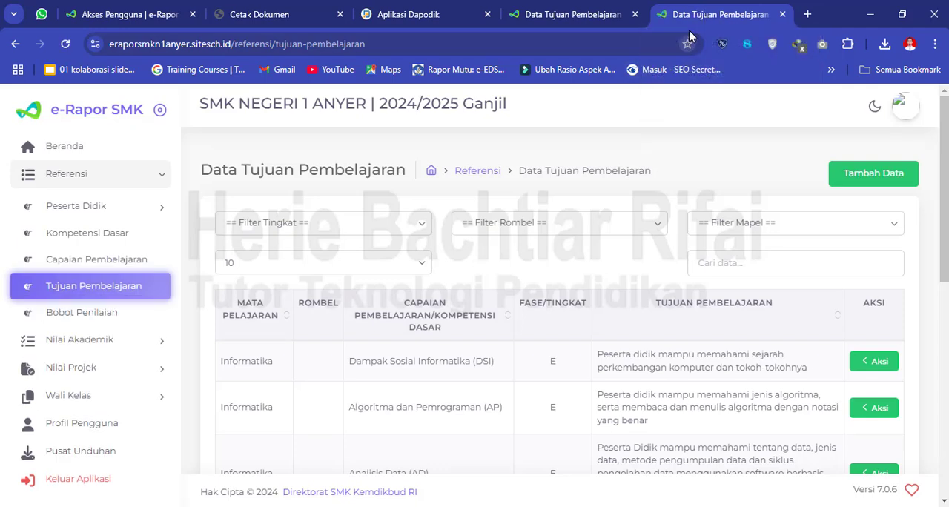
{"action": "left_click", "coordinate": [70, 261]}
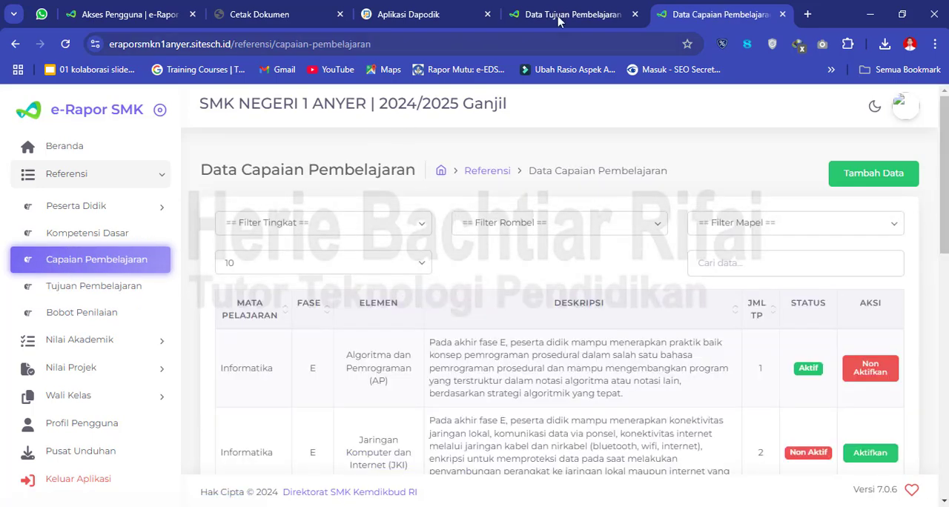
{"action": "left_click", "coordinate": [585, 12]}
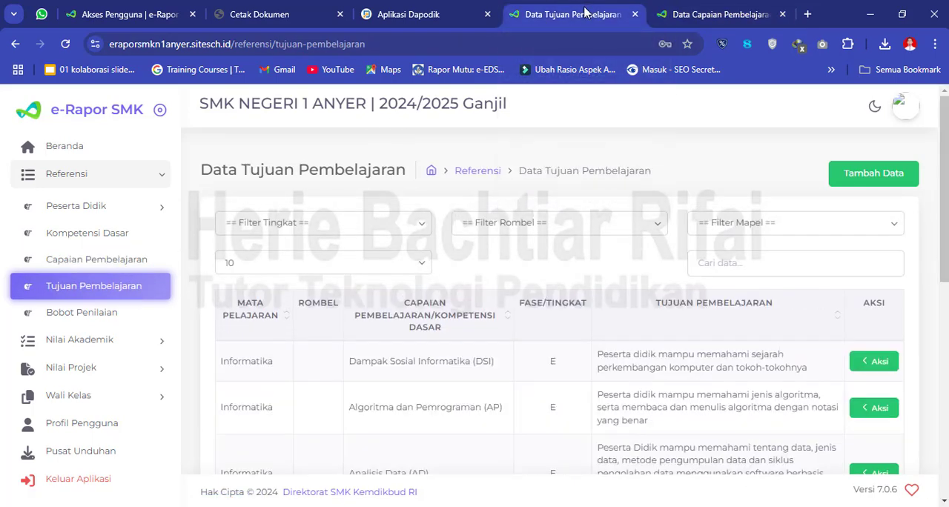
{"action": "left_click", "coordinate": [709, 15]}
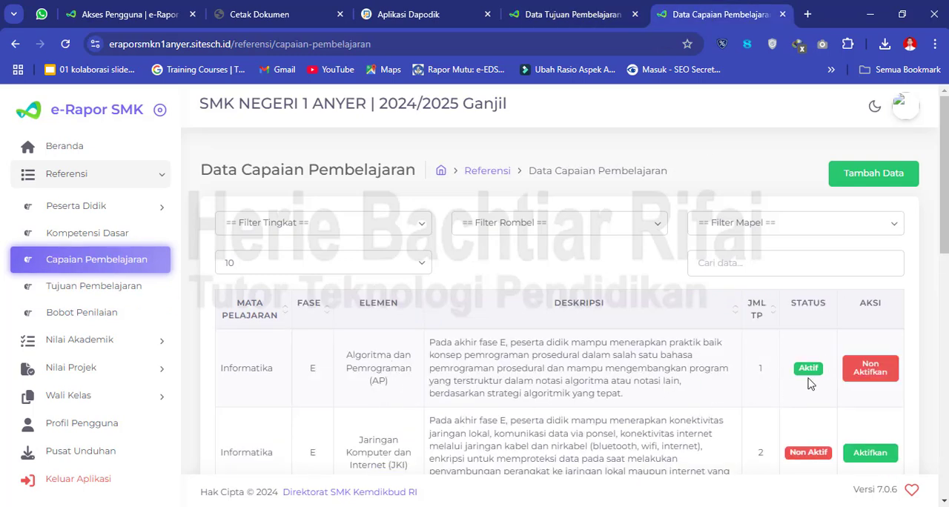
- Deactivate the Informatika learning outcome Algoritma dan Pemrograman (AP) and confirm the change
{"action": "left_click", "coordinate": [880, 363]}
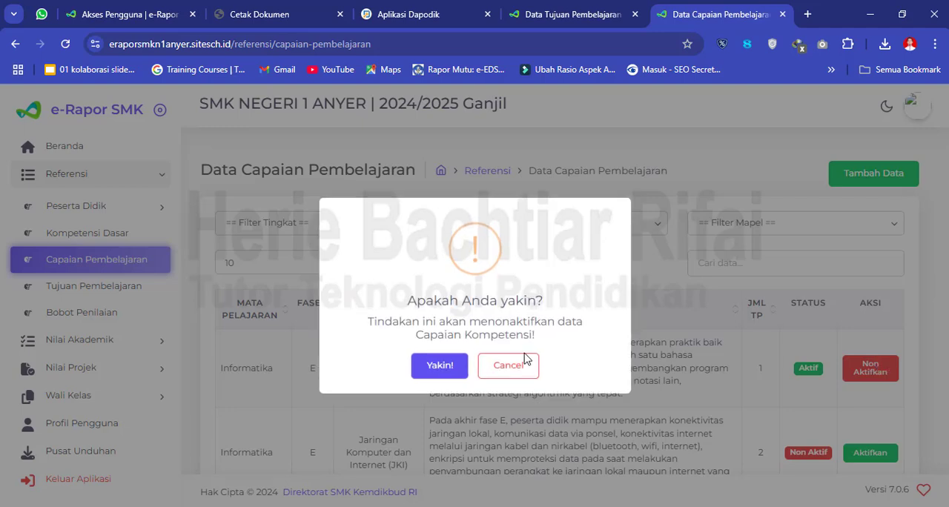
{"action": "left_click", "coordinate": [437, 378]}
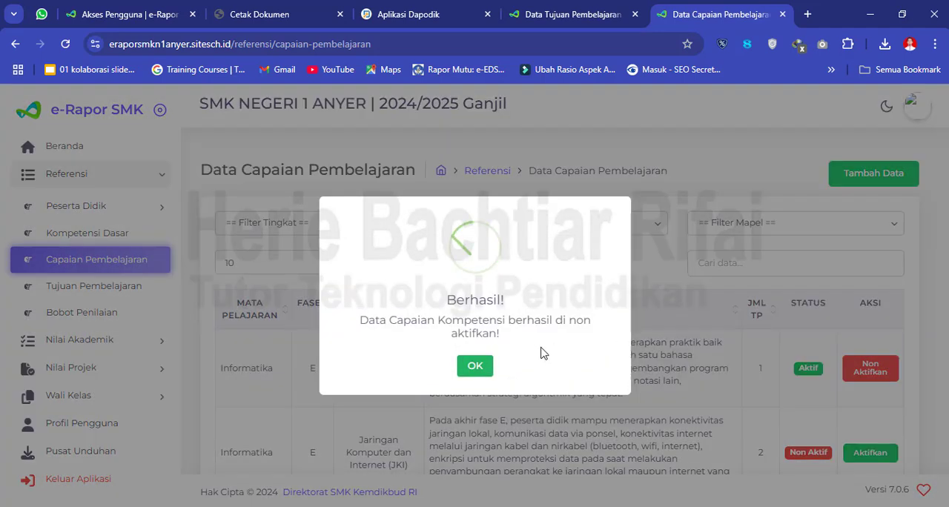
{"action": "left_click", "coordinate": [483, 366]}
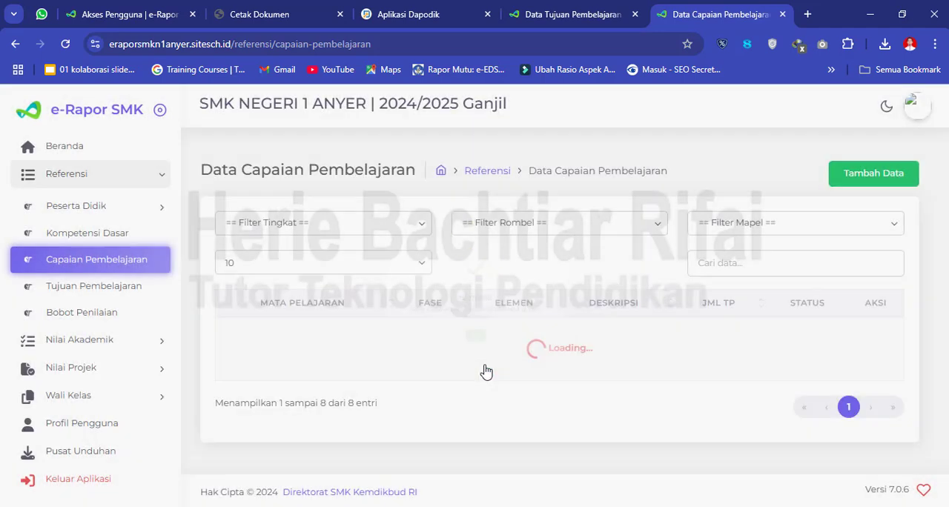
- Compare the Capaian Pembelajaran elements and their TP counts with the entries in the Tujuan Pembelajaran list
{"action": "left_click_drag", "start_coordinate": [944, 188], "coordinate": [944, 320]}
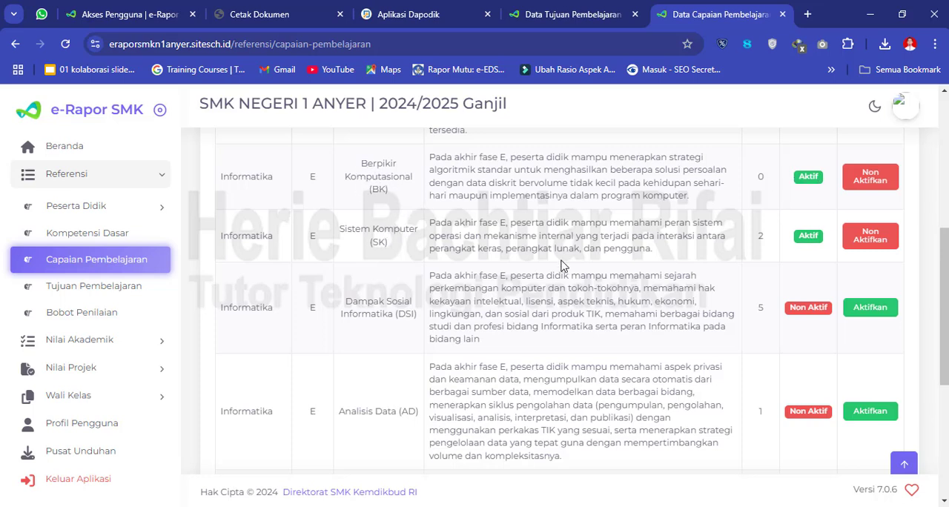
{"action": "scroll", "coordinate": [335, 357], "scroll_direction": "down", "scroll_amount": 5}
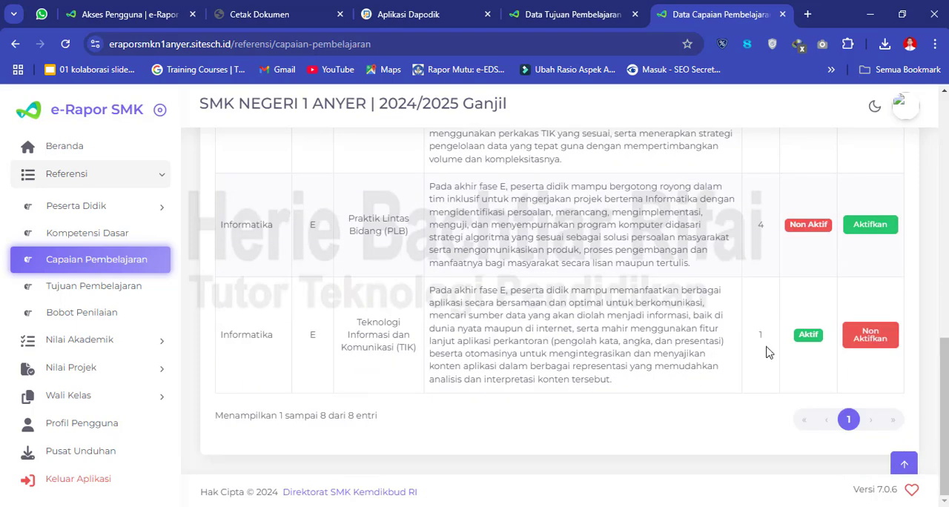
{"action": "scroll", "coordinate": [944, 371], "scroll_direction": "up", "scroll_amount": 5}
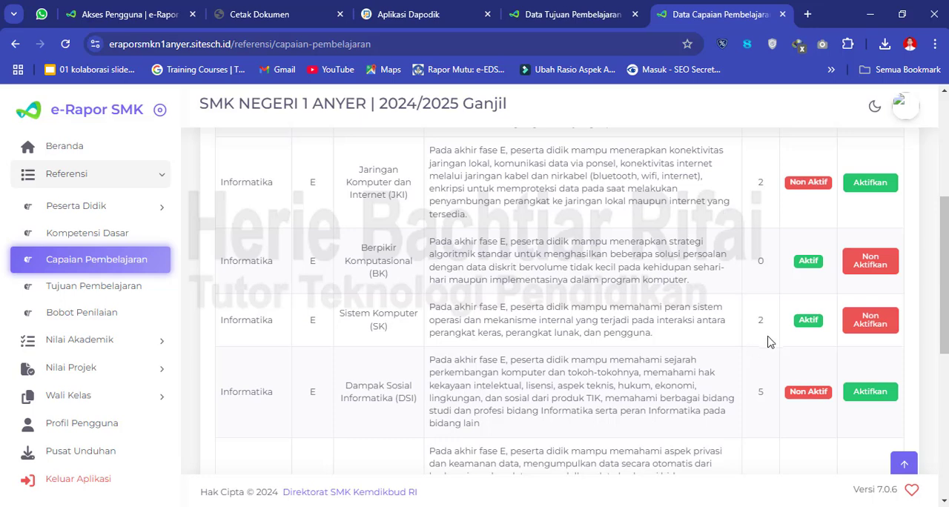
{"action": "left_click", "coordinate": [582, 18]}
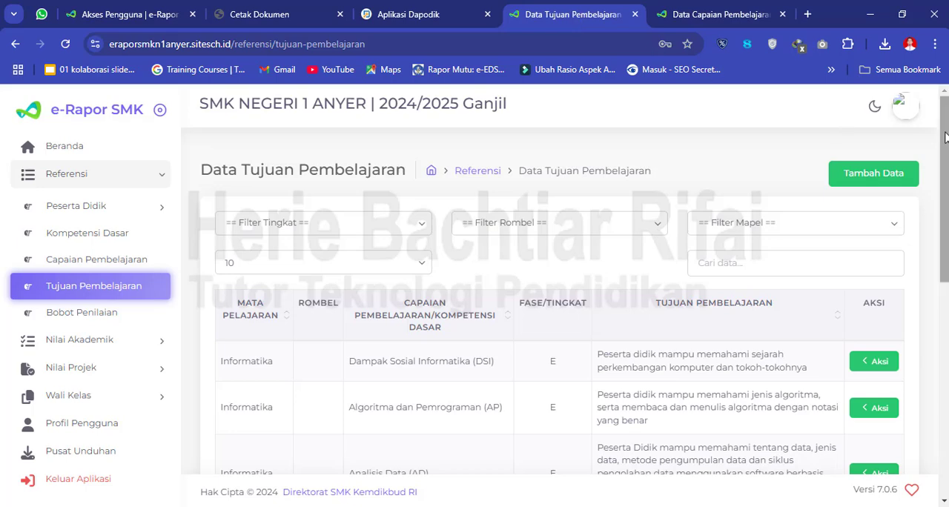
{"action": "scroll", "coordinate": [945, 137], "scroll_direction": "down", "scroll_amount": 6}
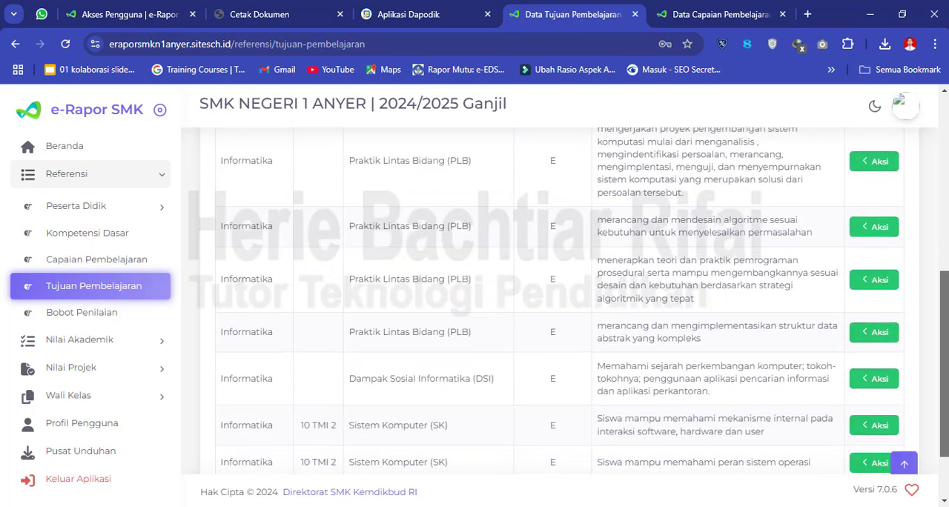
- Delete the Sistem Komputer (SK) learning objective about the internal mechanism of software, hardware and user interaction, and confirm the deletion
{"action": "scroll", "coordinate": [556, 297], "scroll_direction": "down", "scroll_amount": 2}
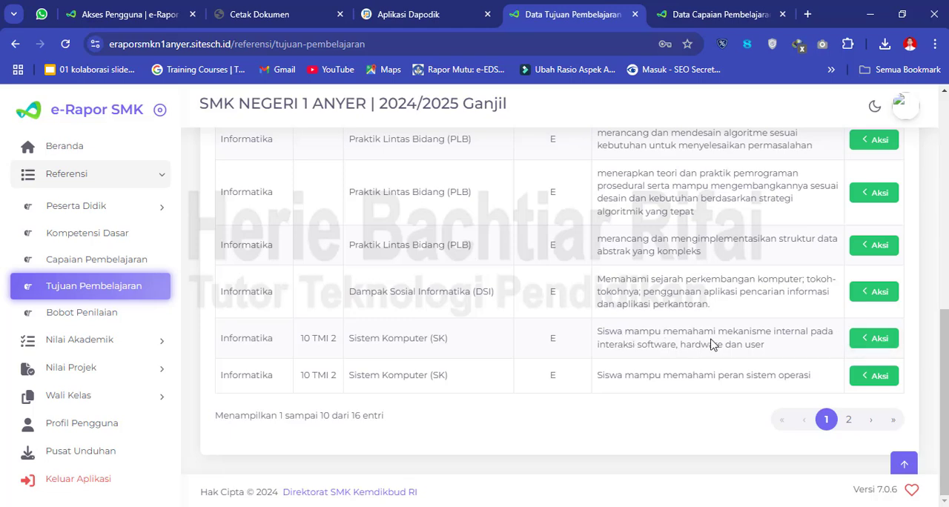
{"action": "left_click", "coordinate": [875, 348]}
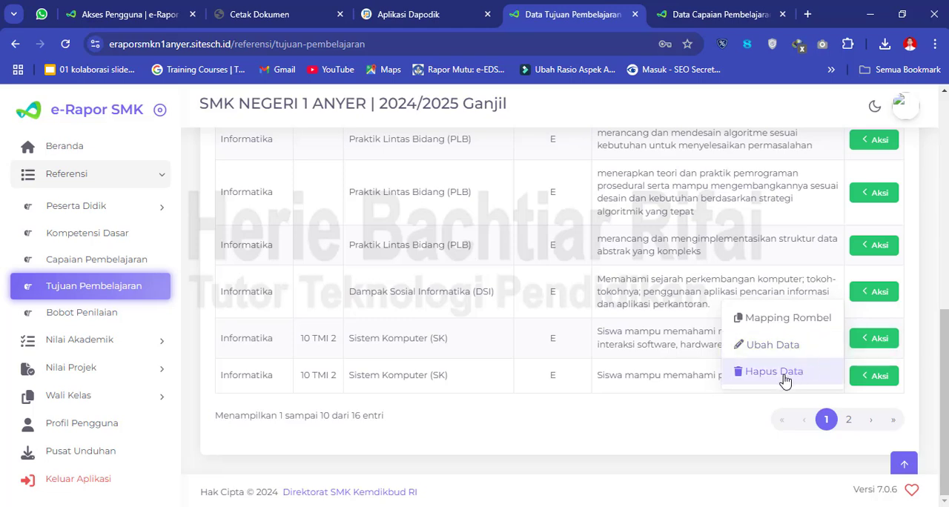
{"action": "left_click", "coordinate": [727, 448]}
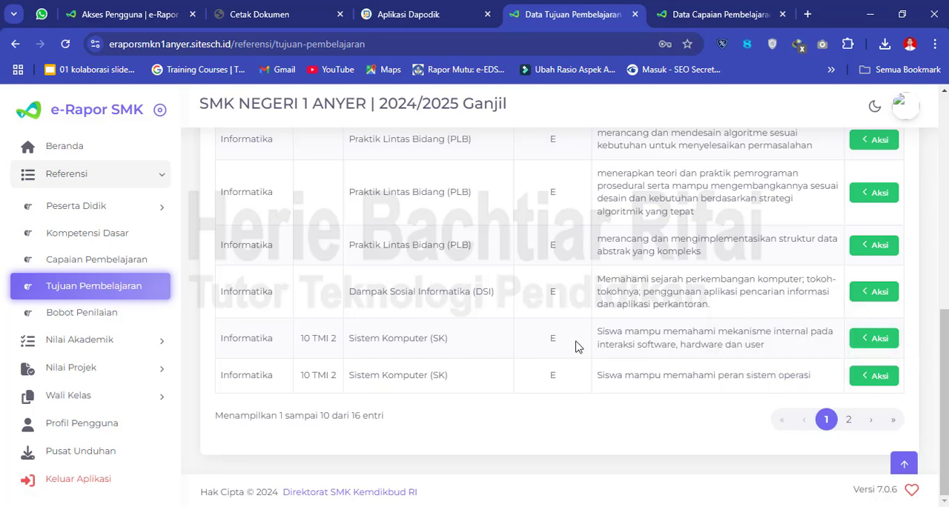
{"action": "left_click", "coordinate": [861, 343]}
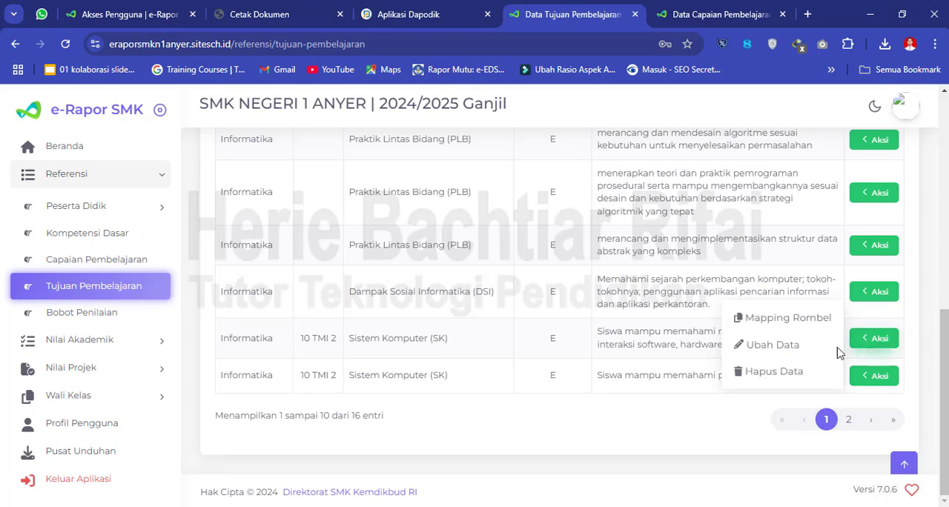
{"action": "left_click", "coordinate": [774, 374]}
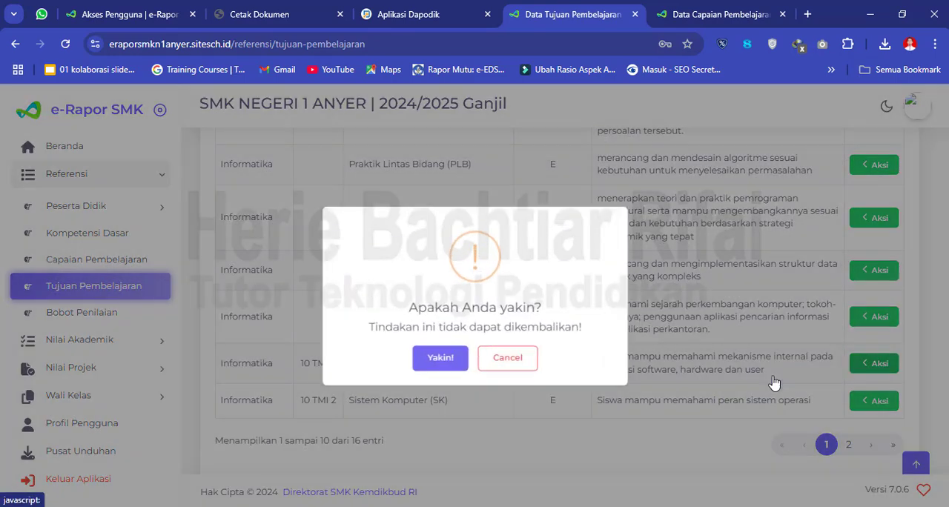
{"action": "left_click", "coordinate": [438, 359]}
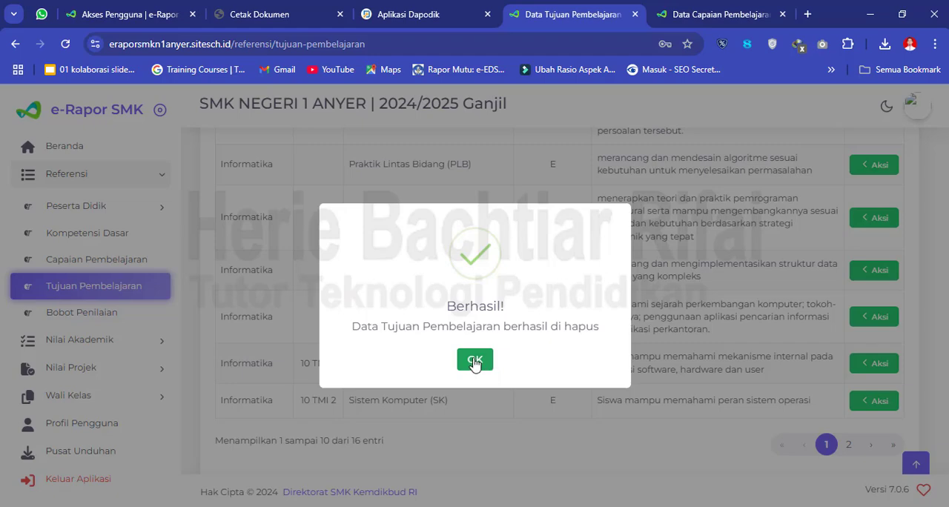
{"action": "left_click", "coordinate": [475, 364]}
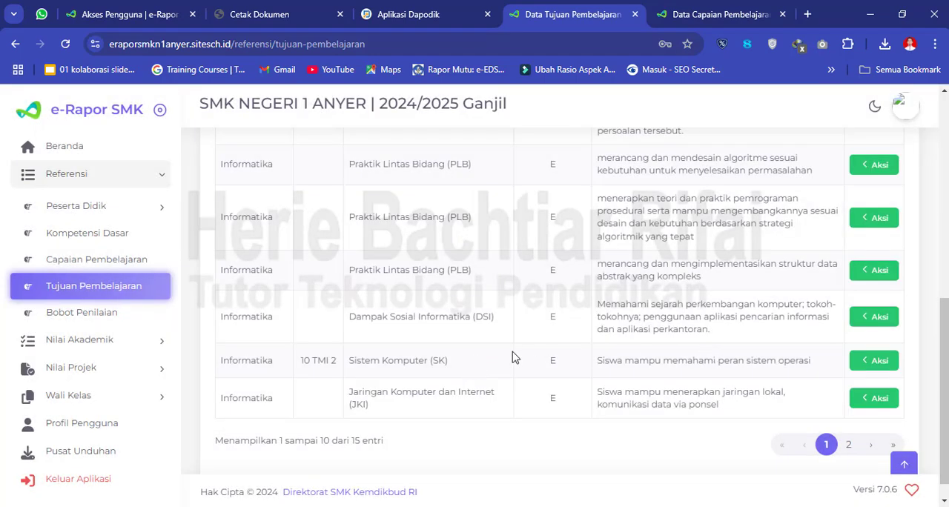
{"action": "left_click", "coordinate": [858, 362]}
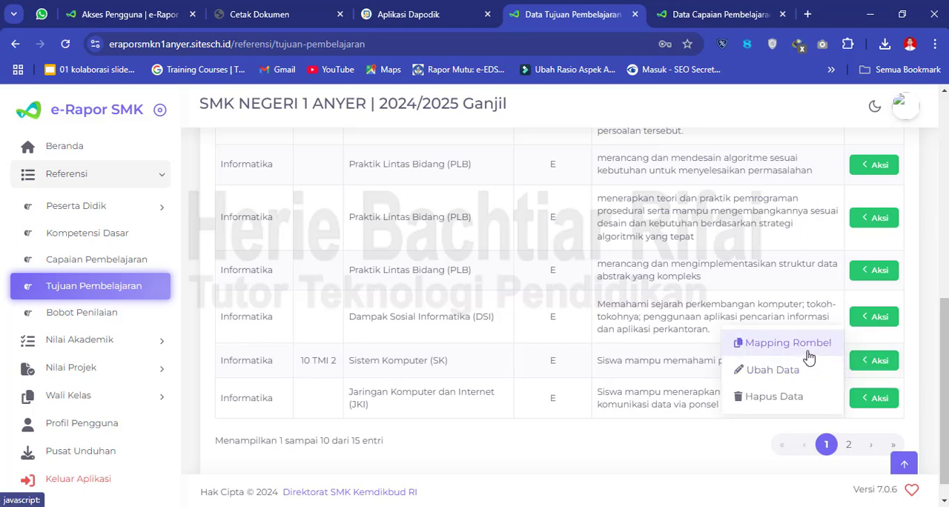
{"action": "left_click", "coordinate": [667, 476]}
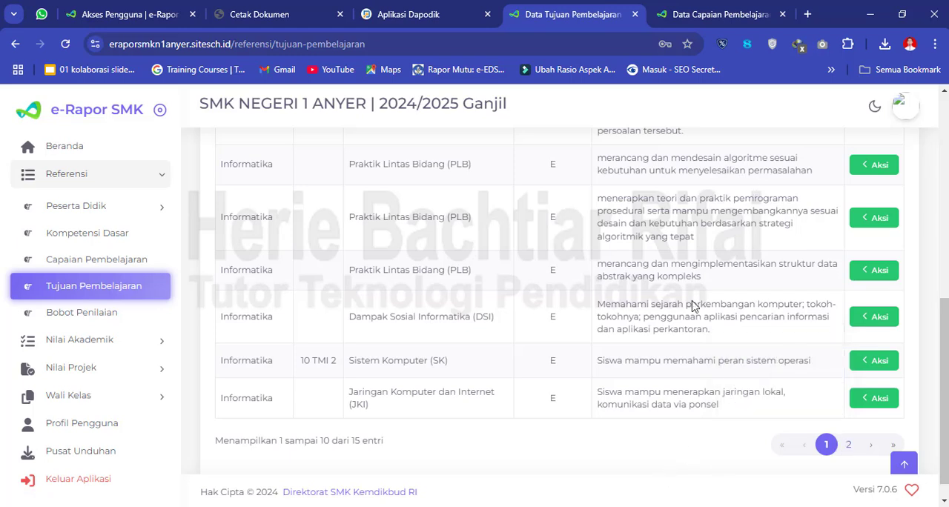
- Reload the Capaian Pembelajaran data and compare the Sistem Komputer (SK) TP count with the Tujuan Pembelajaran list
{"action": "left_click", "coordinate": [718, 15]}
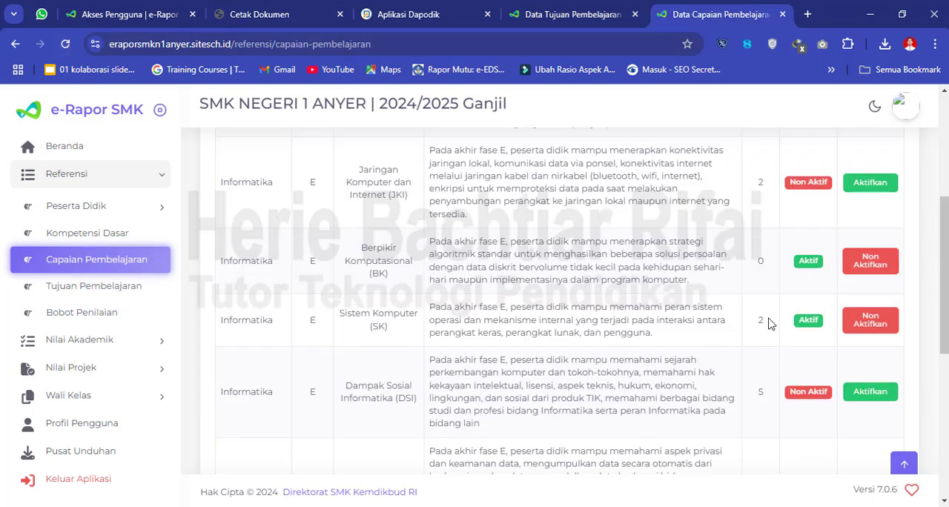
{"action": "left_click", "coordinate": [66, 46]}
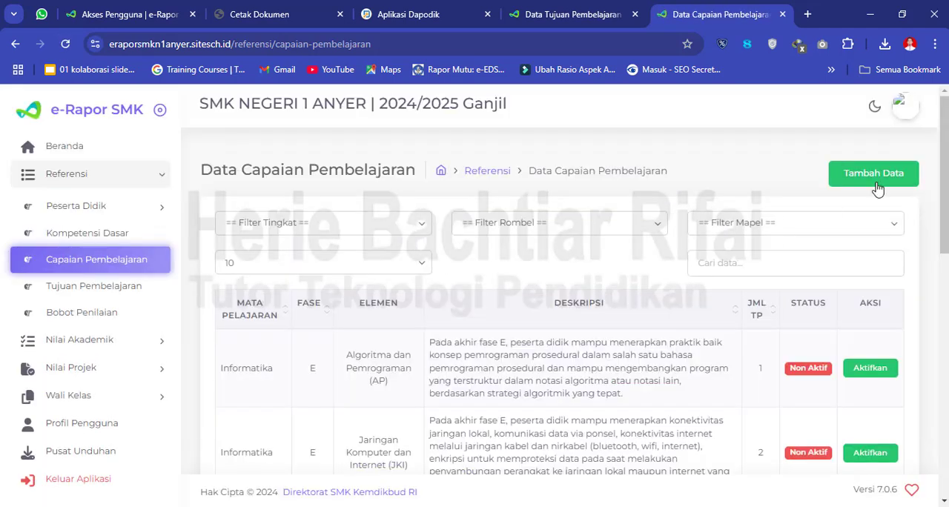
{"action": "left_click_drag", "start_coordinate": [947, 179], "coordinate": [947, 283]}
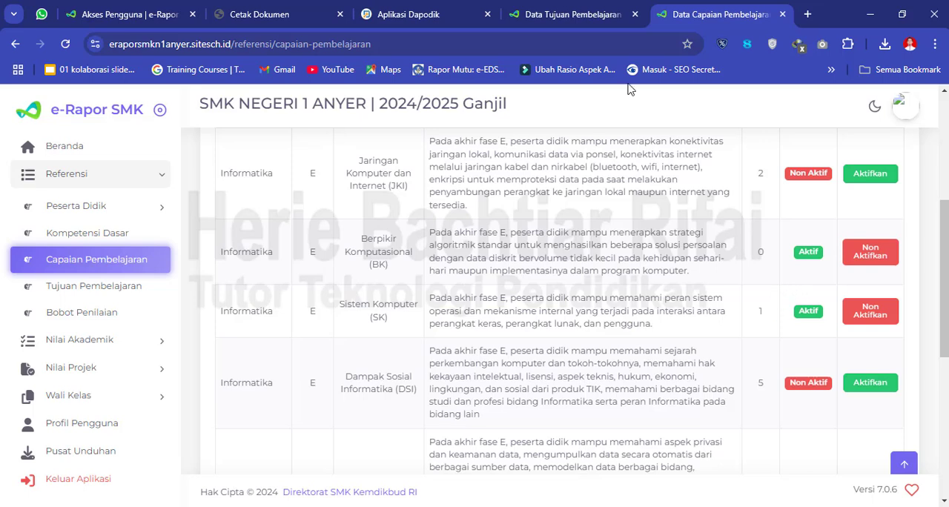
{"action": "left_click", "coordinate": [575, 16]}
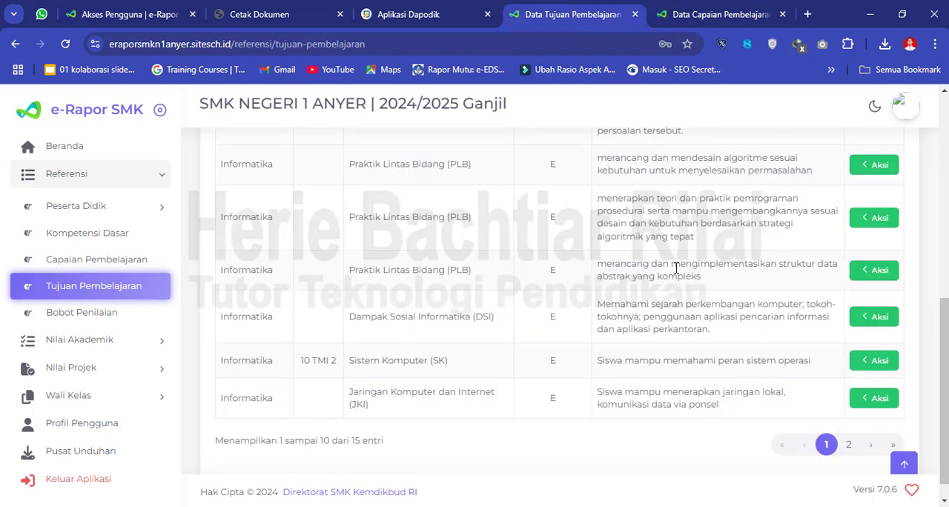
{"action": "left_click", "coordinate": [711, 15]}
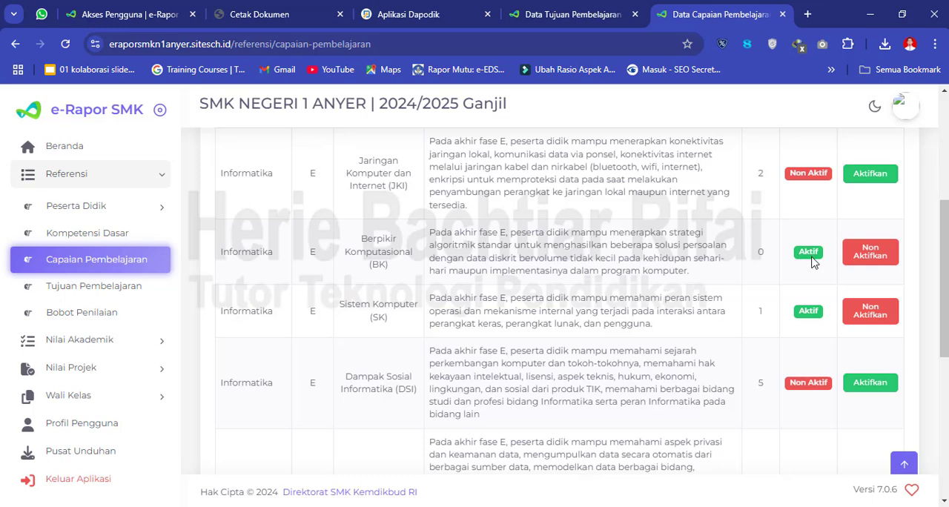
{"action": "left_click", "coordinate": [573, 16]}
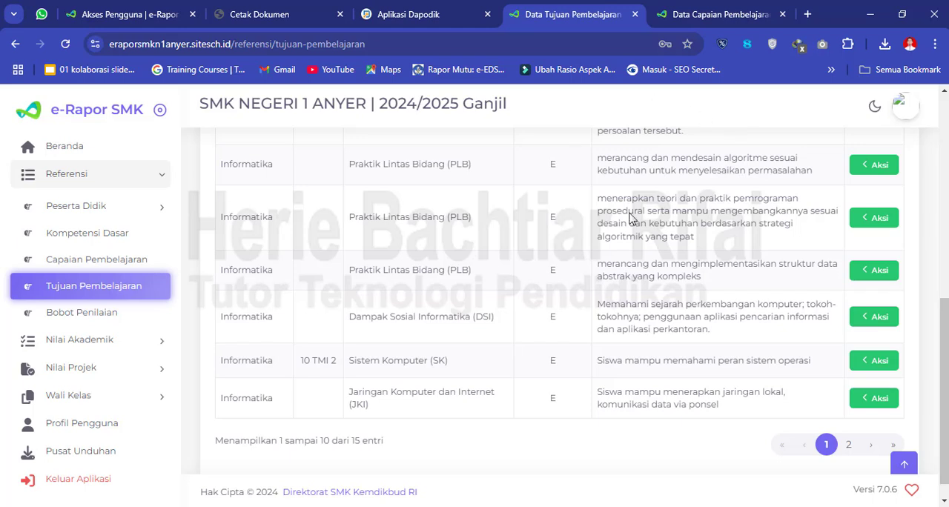
{"action": "left_click", "coordinate": [693, 18]}
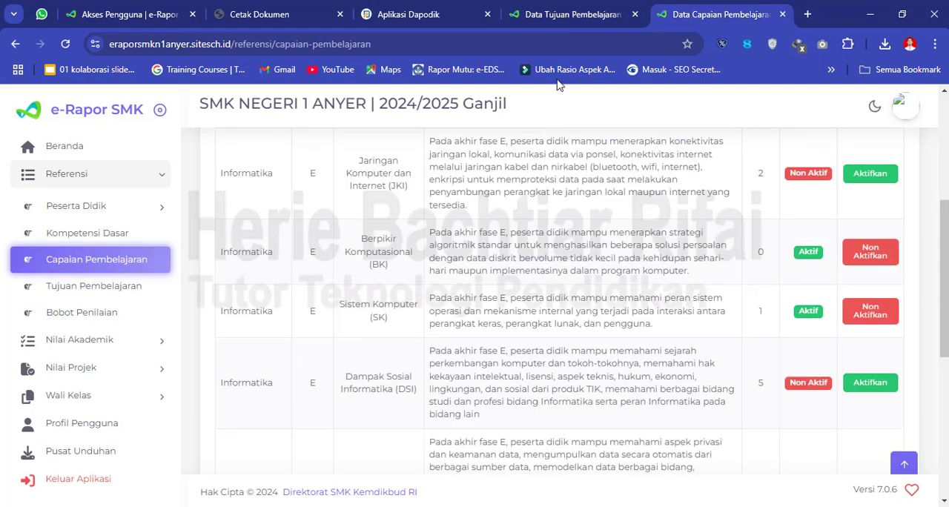
{"action": "left_click", "coordinate": [568, 17]}
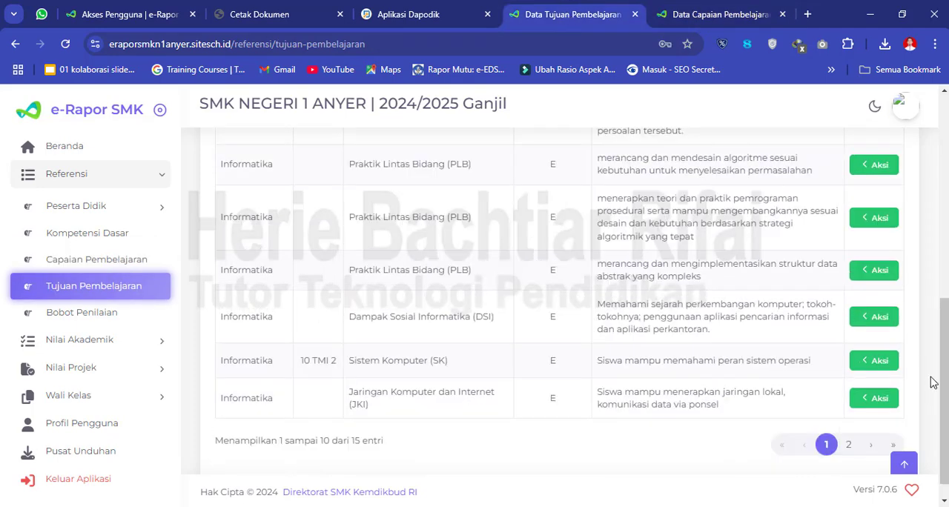
- Examine the Tujuan Pembelajaran entries on both pages, checking each entry's learning outcome element and assigned class
{"action": "scroll", "coordinate": [943, 386], "scroll_direction": "down", "scroll_amount": 1}
{"action": "scroll", "coordinate": [944, 386], "scroll_direction": "up", "scroll_amount": 5}
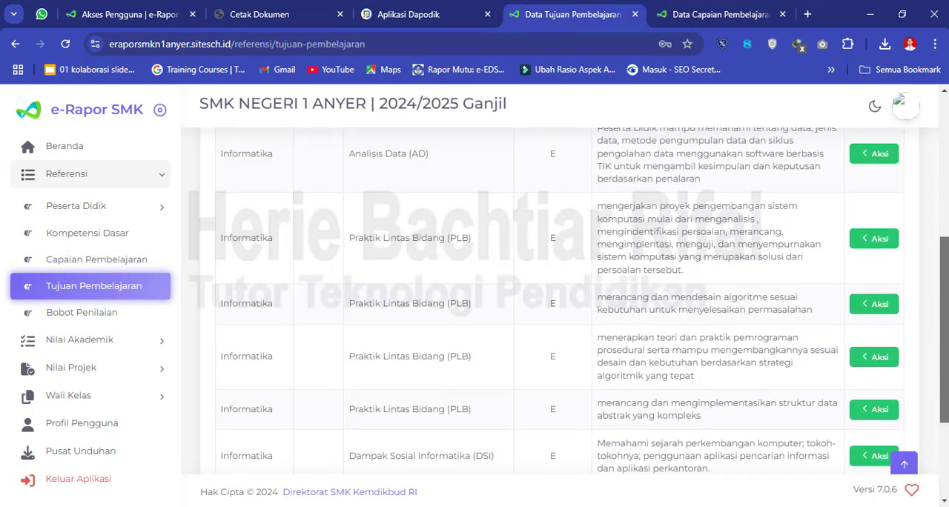
{"action": "scroll", "coordinate": [943, 385], "scroll_direction": "down", "scroll_amount": 3}
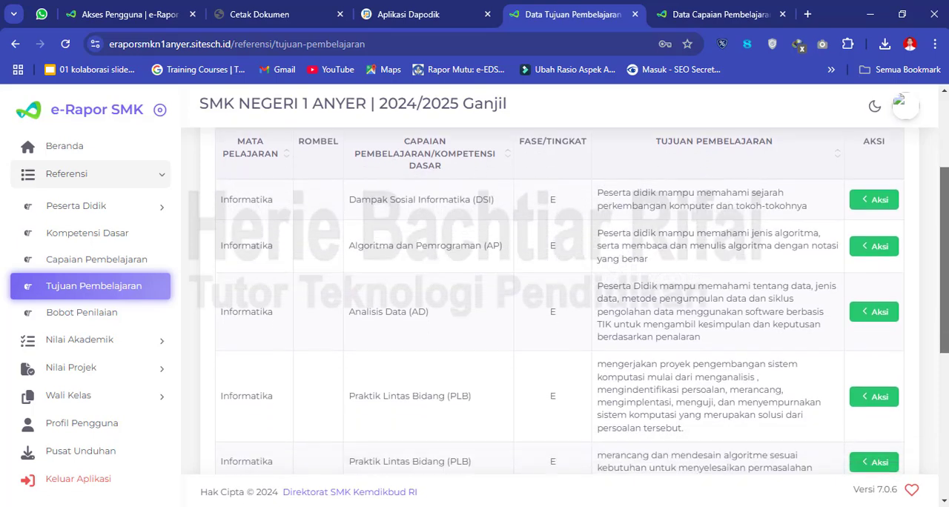
{"action": "scroll", "coordinate": [944, 386], "scroll_direction": "down", "scroll_amount": 2}
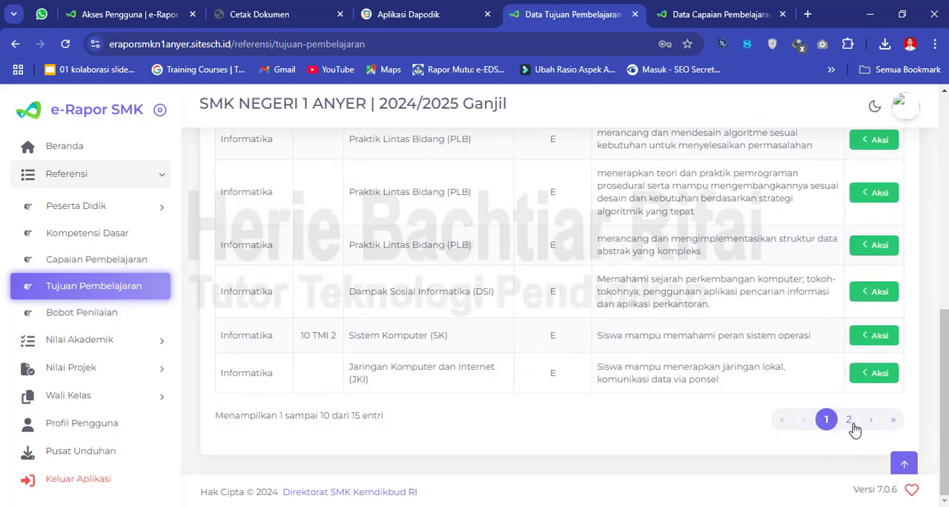
{"action": "left_click", "coordinate": [851, 422]}
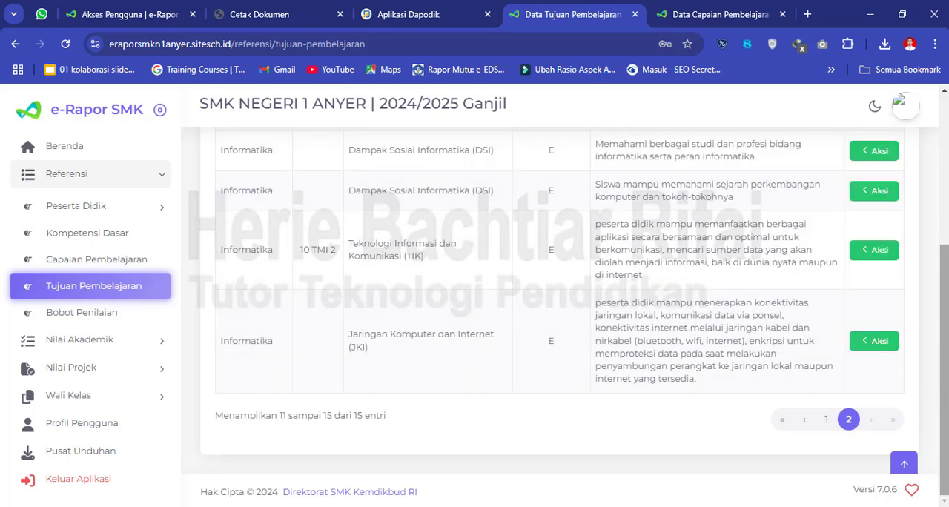
{"action": "scroll", "coordinate": [946, 402], "scroll_direction": "up", "scroll_amount": 2}
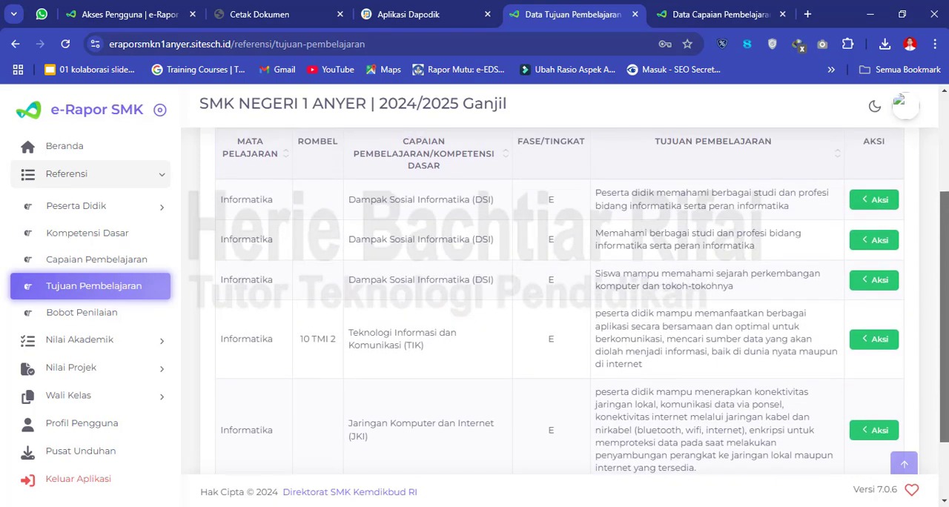
{"action": "scroll", "coordinate": [947, 402], "scroll_direction": "down", "scroll_amount": 1}
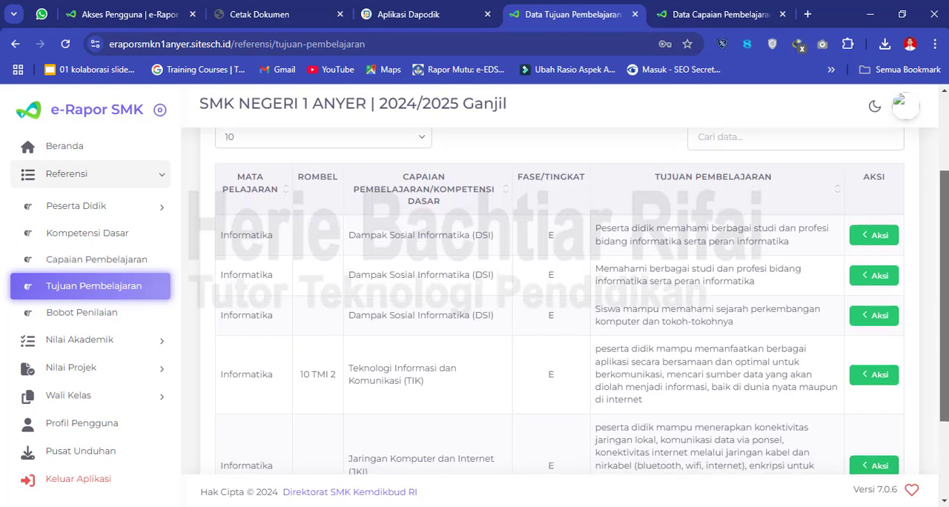
{"action": "scroll", "coordinate": [946, 403], "scroll_direction": "down", "scroll_amount": 1}
{"action": "scroll", "coordinate": [940, 339], "scroll_direction": "up", "scroll_amount": 3}
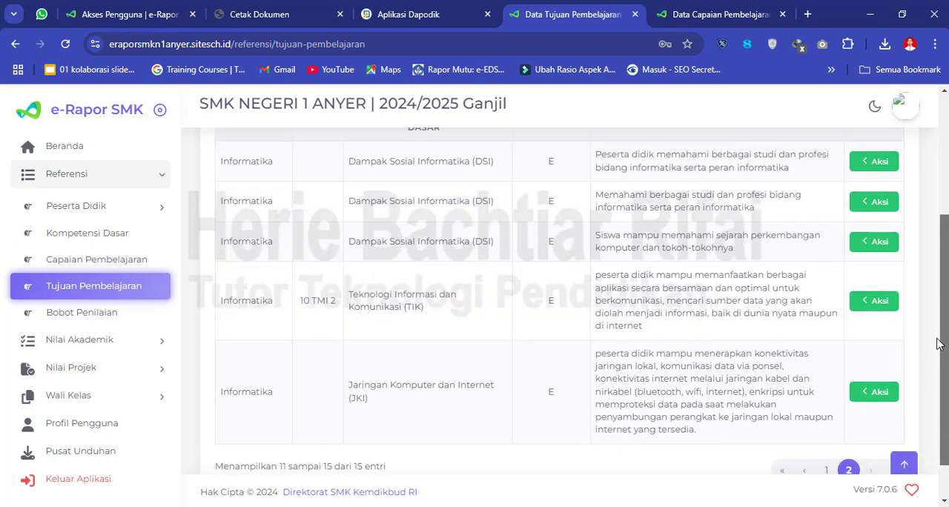
- Start a new Tujuan Pembelajaran entry for Kelas 10, study group 10 TMI 2 and subject Informatika
{"action": "left_click_drag", "start_coordinate": [947, 272], "coordinate": [947, 247]}
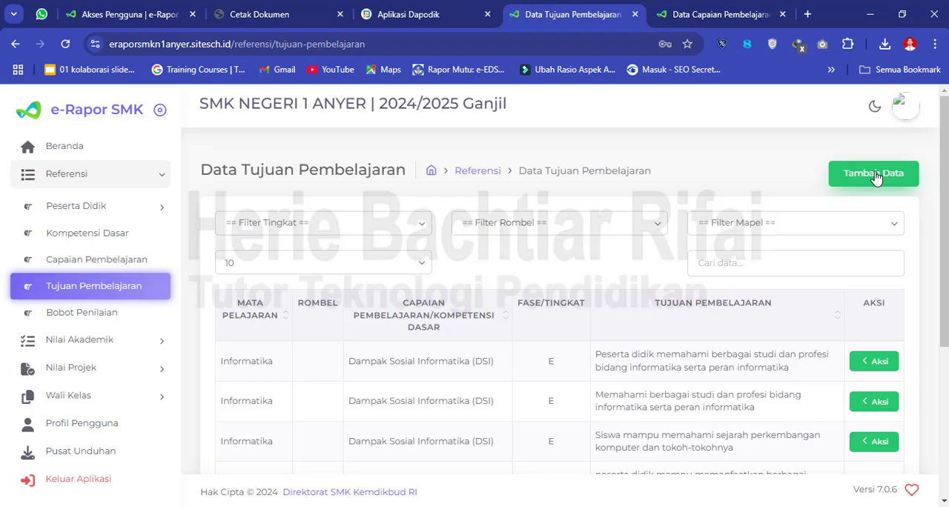
{"action": "left_click", "coordinate": [875, 175]}
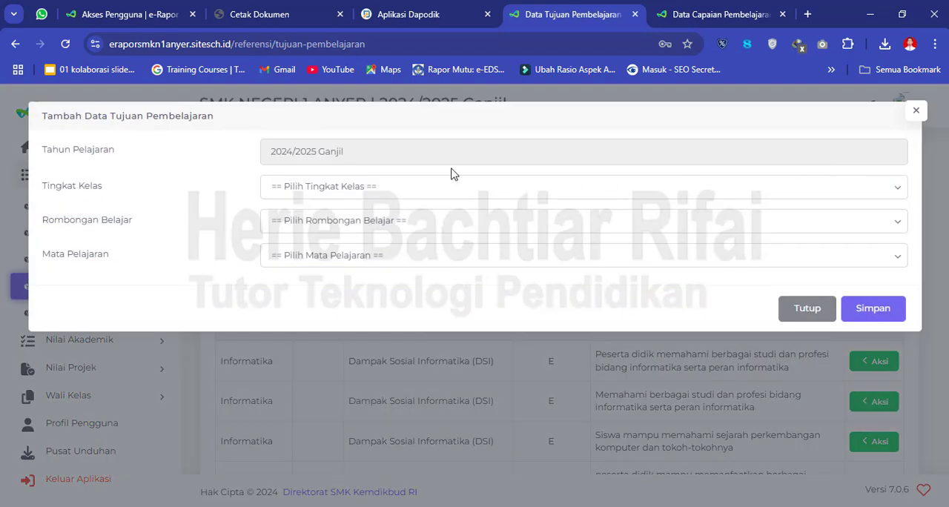
{"action": "left_click", "coordinate": [311, 187]}
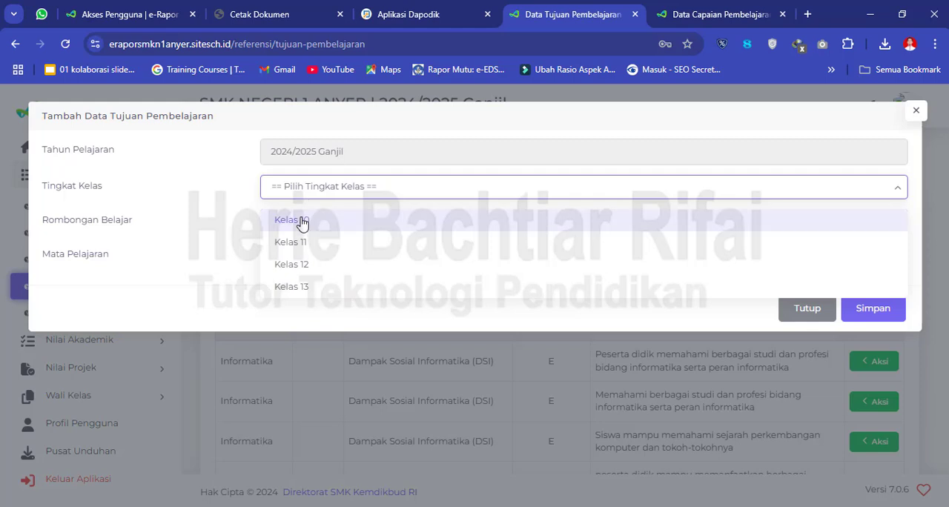
{"action": "left_click", "coordinate": [302, 221]}
{"action": "left_click", "coordinate": [329, 224]}
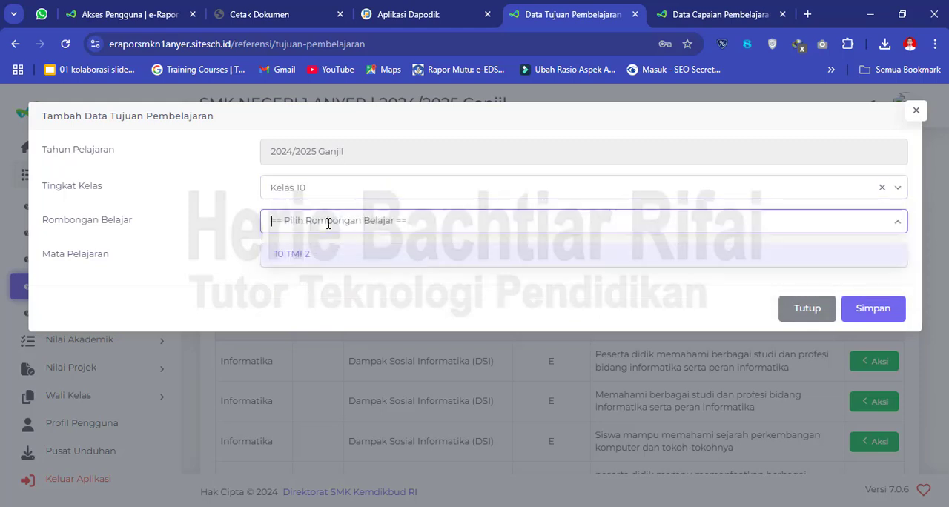
{"action": "left_click", "coordinate": [313, 255]}
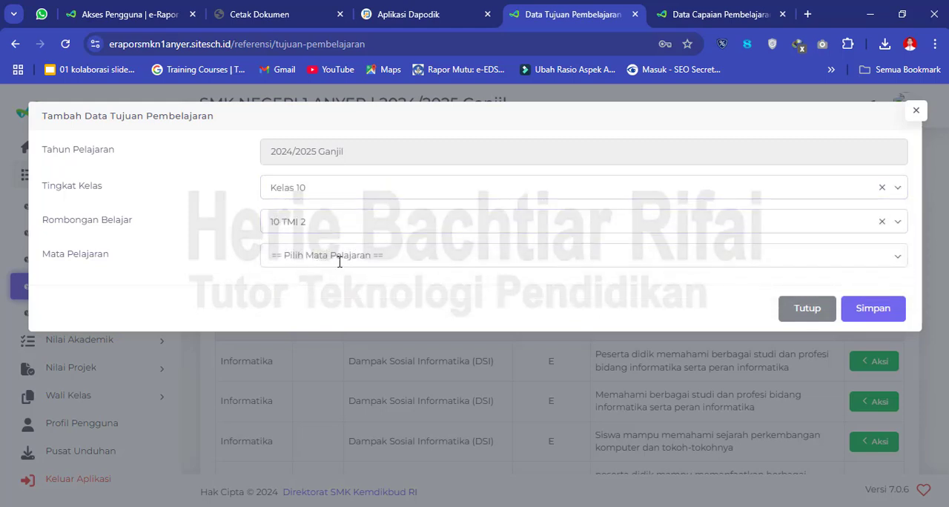
{"action": "left_click", "coordinate": [341, 259]}
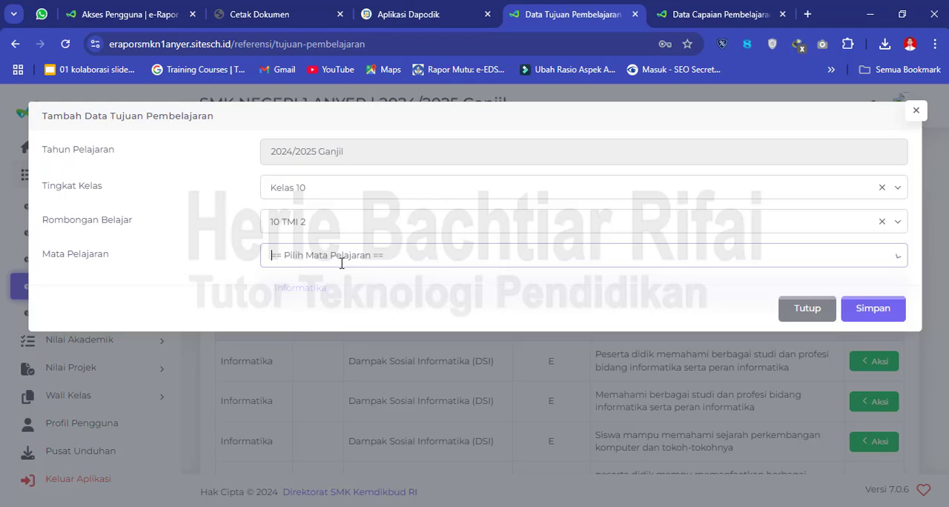
{"action": "left_click", "coordinate": [317, 296]}
- Check the available outcomes against the Capaian Pembelajaran data and choose the phase E outcome on applying standard algorithmic strategies
{"action": "left_click", "coordinate": [459, 292]}
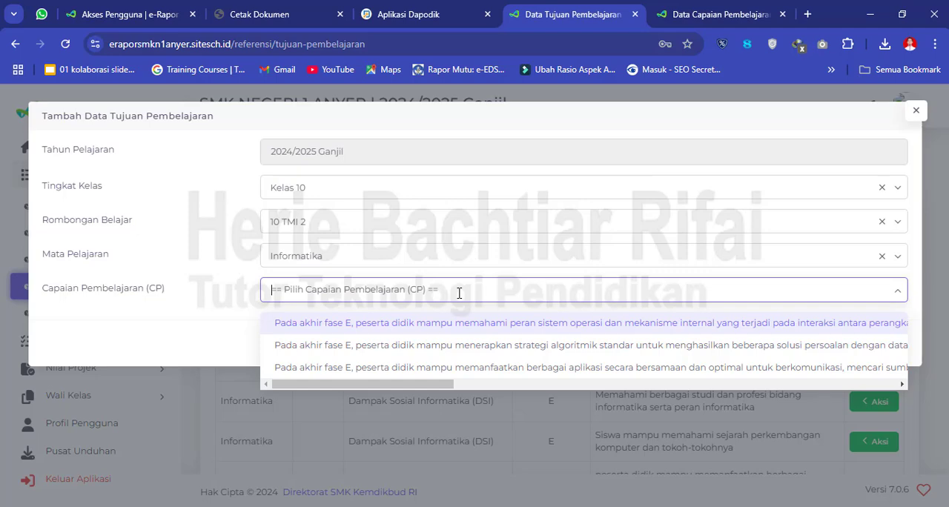
{"action": "left_click", "coordinate": [702, 15]}
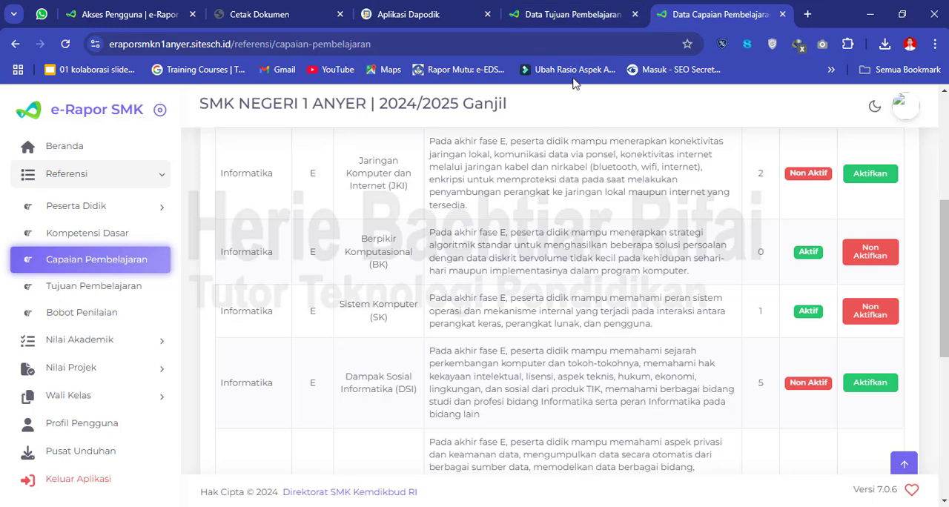
{"action": "left_click", "coordinate": [564, 16]}
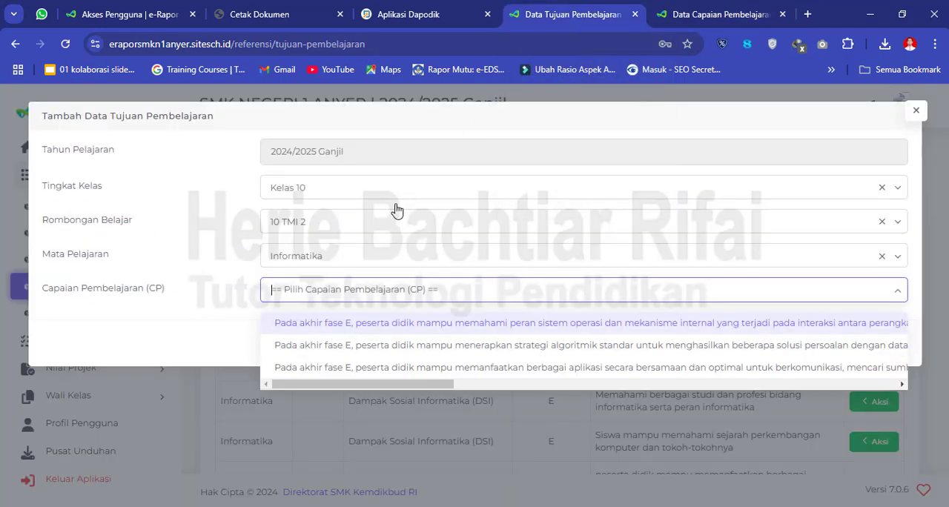
{"action": "left_click", "coordinate": [542, 348]}
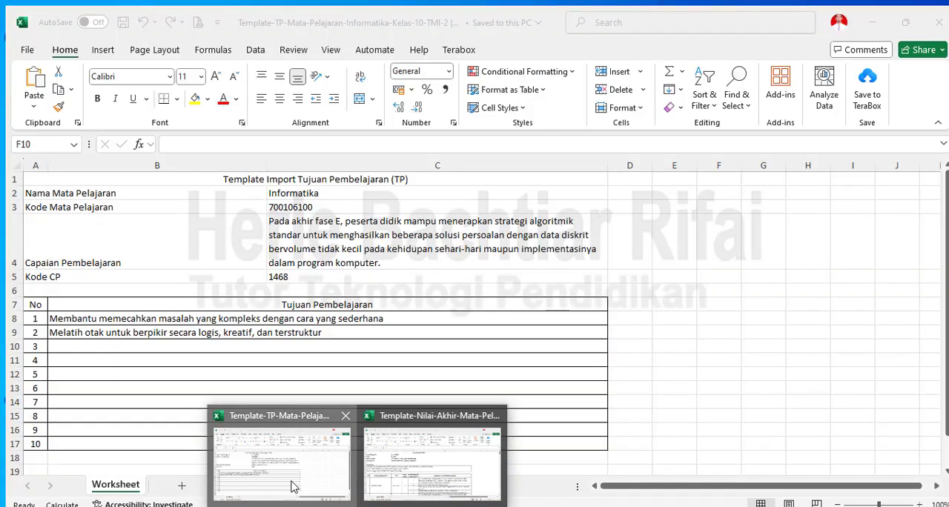
- Switch to the Template-TP-Mata-Pelajaran-Informatika-Kelas-10-TMI-2 workbook in Excel and select the Capaian Pembelajaran description in C4
{"action": "left_click", "coordinate": [290, 483]}
{"action": "left_click", "coordinate": [536, 235]}
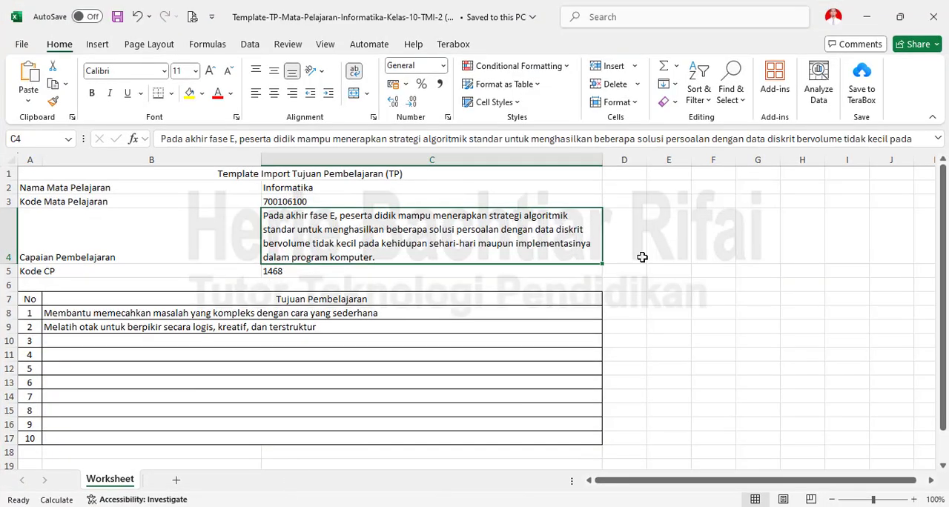
- Review the two Tujuan Pembelajaran texts in B8 and B9 of the template, checking them against the Capaian Pembelajaran description
{"action": "left_click", "coordinate": [741, 278]}
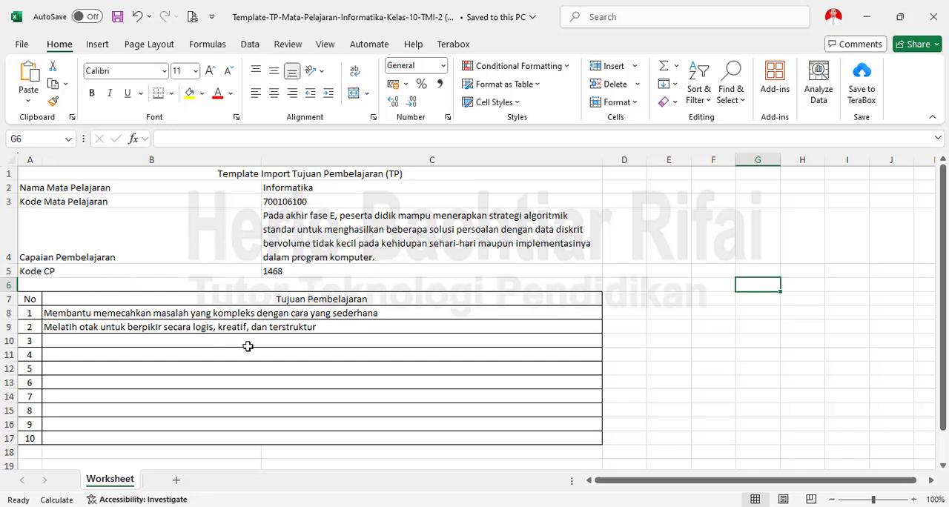
{"action": "left_click", "coordinate": [65, 315]}
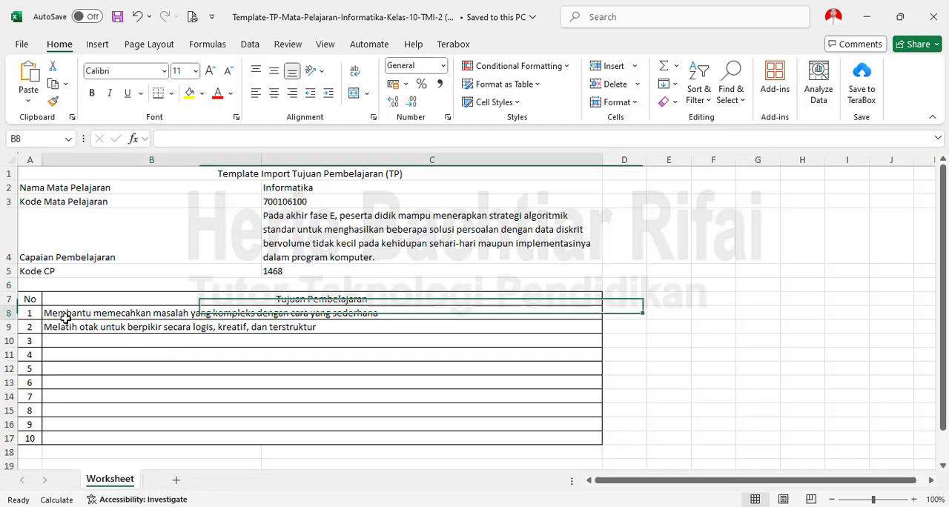
{"action": "left_click", "coordinate": [73, 326]}
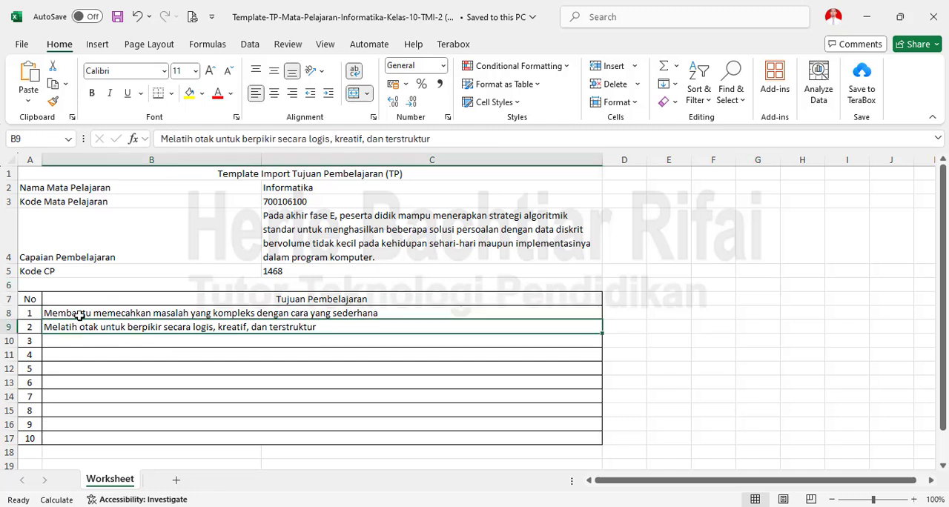
{"action": "left_click", "coordinate": [80, 314]}
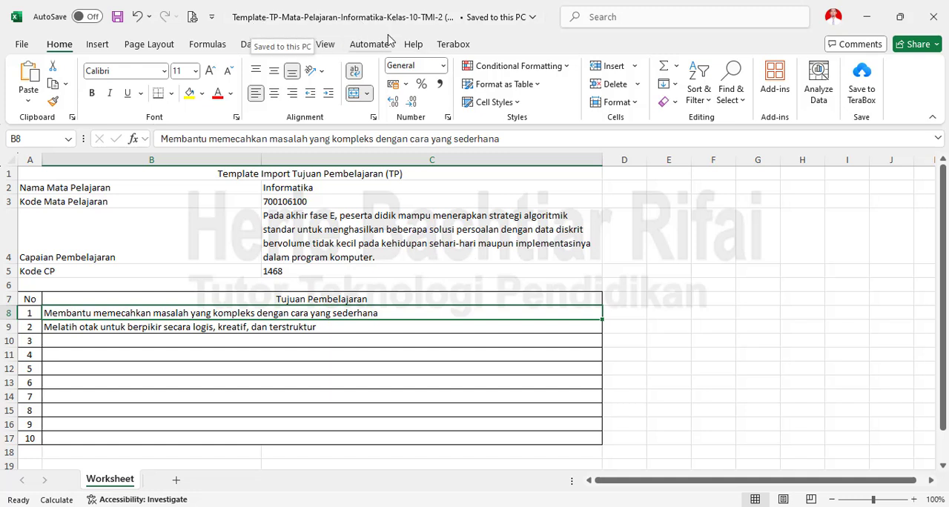
{"action": "left_click", "coordinate": [275, 385]}
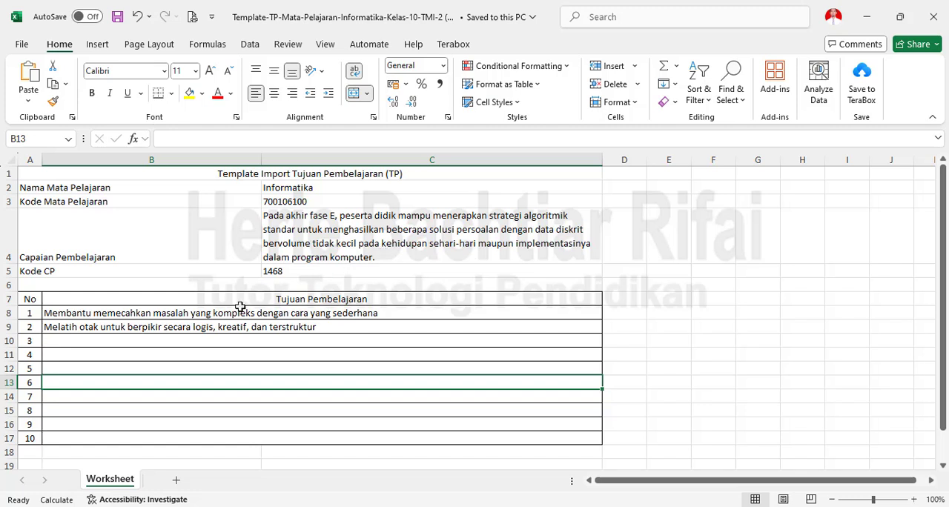
{"action": "left_click", "coordinate": [172, 314]}
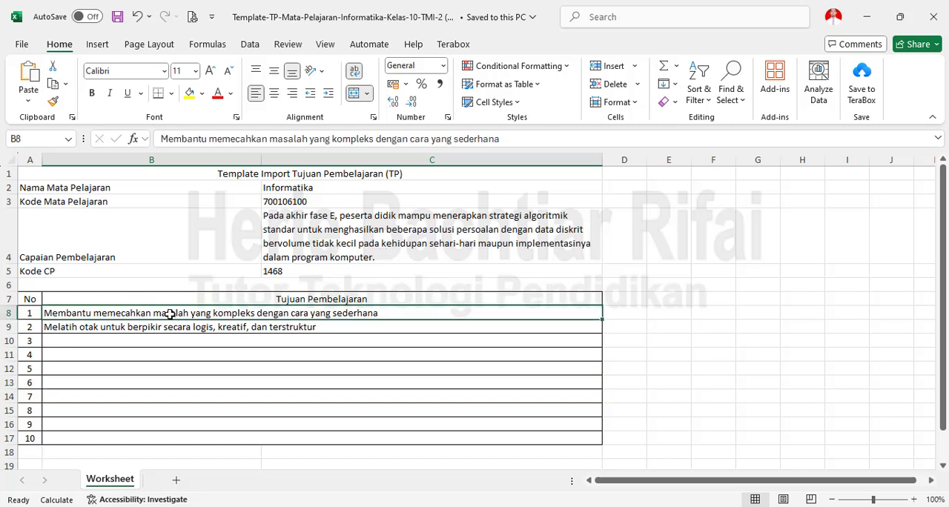
{"action": "double_click", "coordinate": [172, 314]}
{"action": "left_click", "coordinate": [187, 356]}
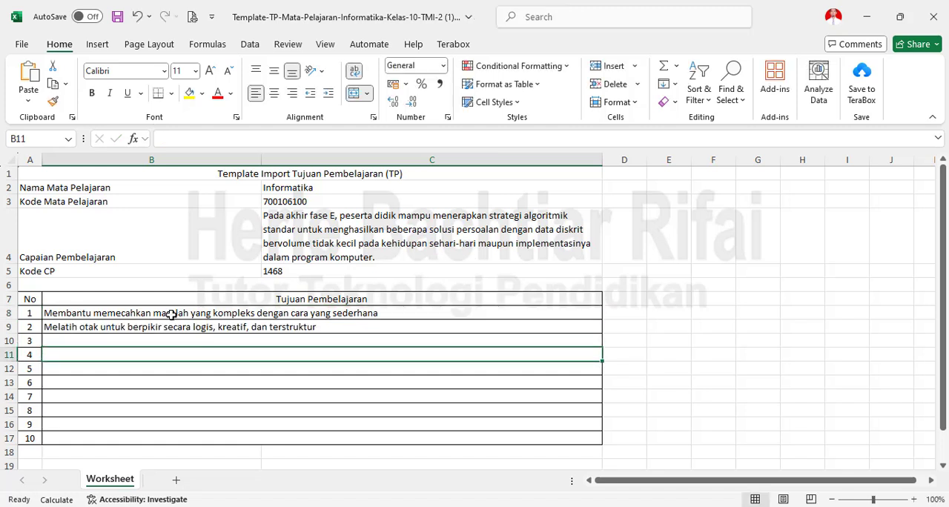
{"action": "left_click", "coordinate": [171, 315]}
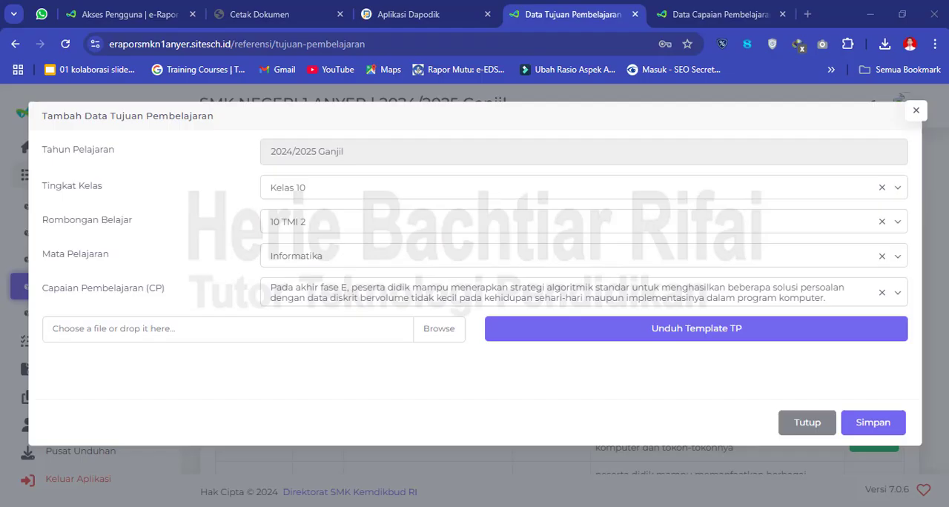
- Switch to e-Rapor in the browser and upload Template-TP-Mata-Pelajaran-Informatika-Kelas-10-TMI-2 (1).xlsx from Downloads to add the Tujuan Pembelajaran
{"action": "key", "text": "Return"}
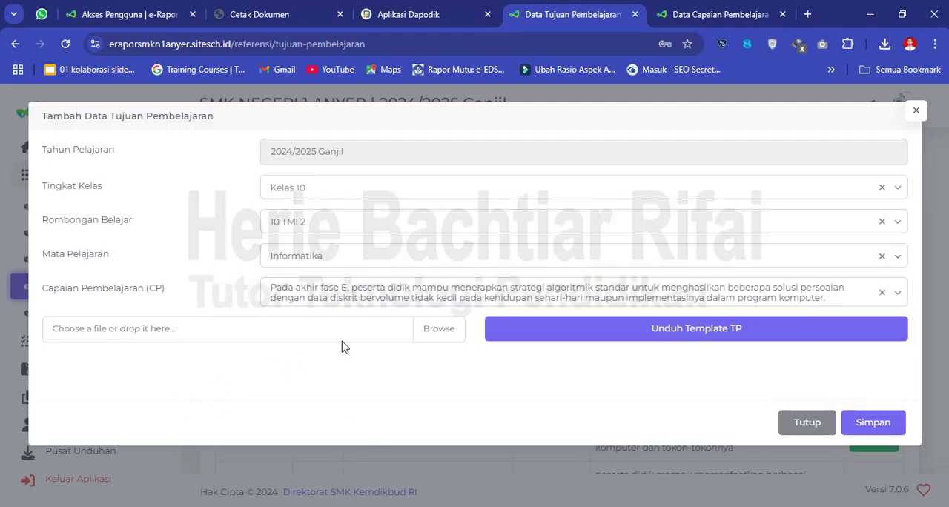
{"action": "left_click", "coordinate": [143, 337]}
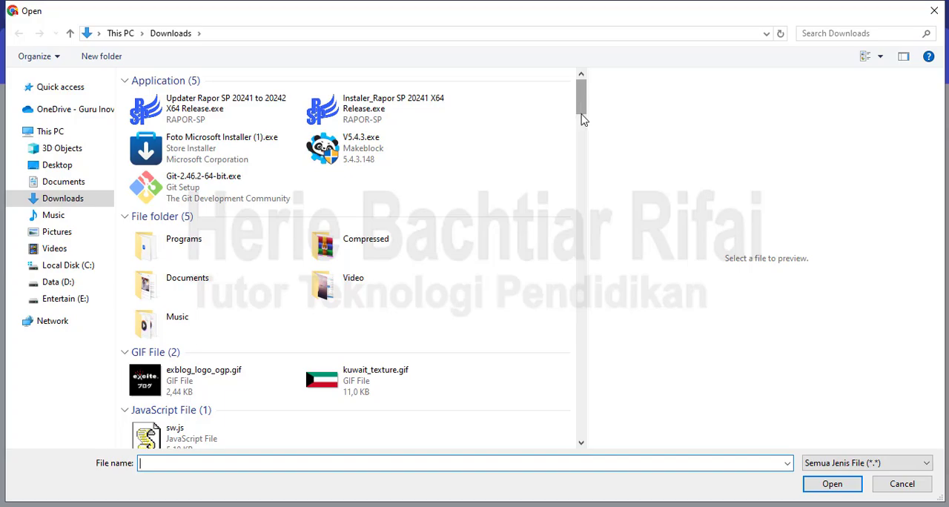
{"action": "left_click_drag", "start_coordinate": [583, 118], "coordinate": [585, 205]}
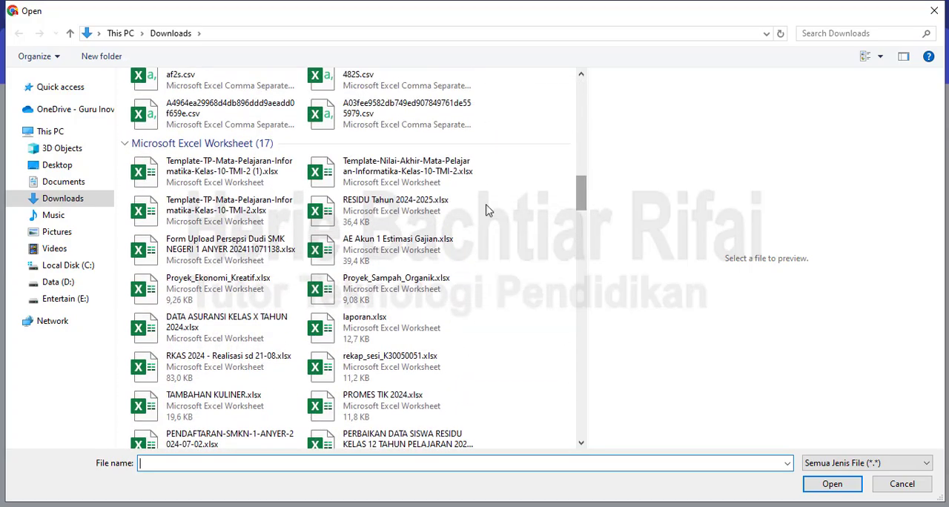
{"action": "left_click", "coordinate": [215, 174]}
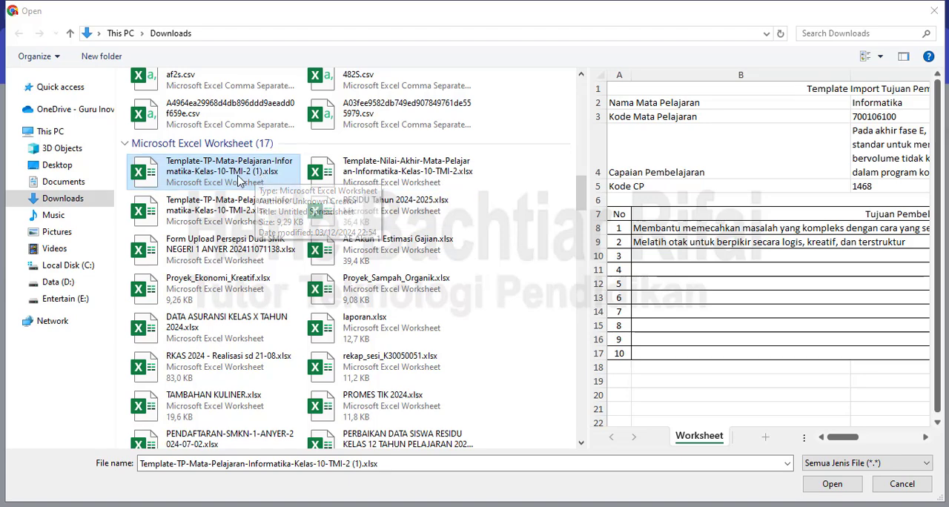
{"action": "double_click", "coordinate": [240, 175]}
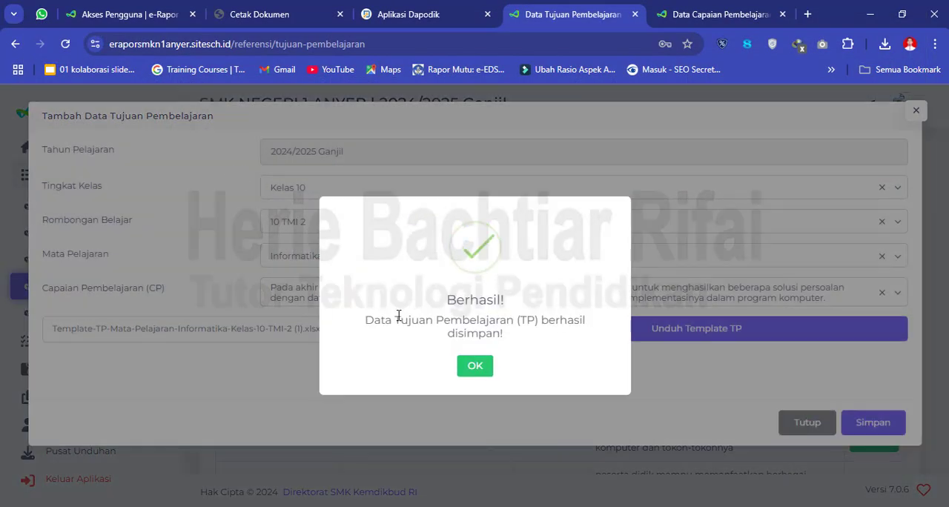
{"action": "left_click", "coordinate": [476, 368]}
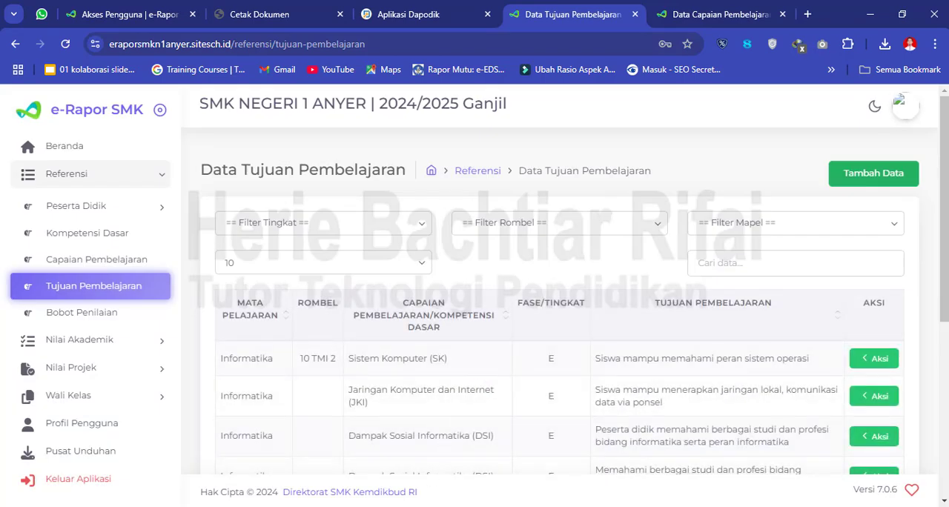
- Return to the TP template workbook in Excel and recheck its second learning objective in B9
{"action": "left_click", "coordinate": [282, 463]}
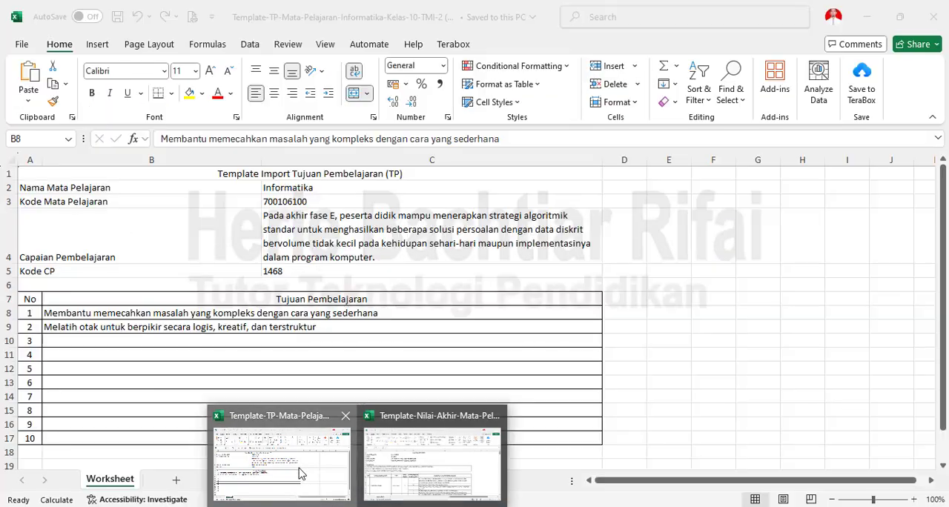
{"action": "left_click", "coordinate": [185, 335]}
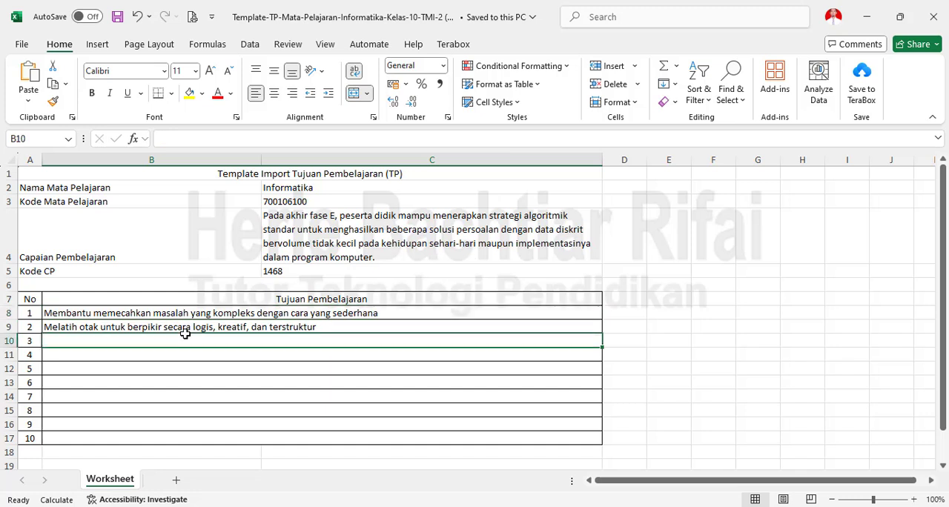
{"action": "left_click", "coordinate": [190, 328]}
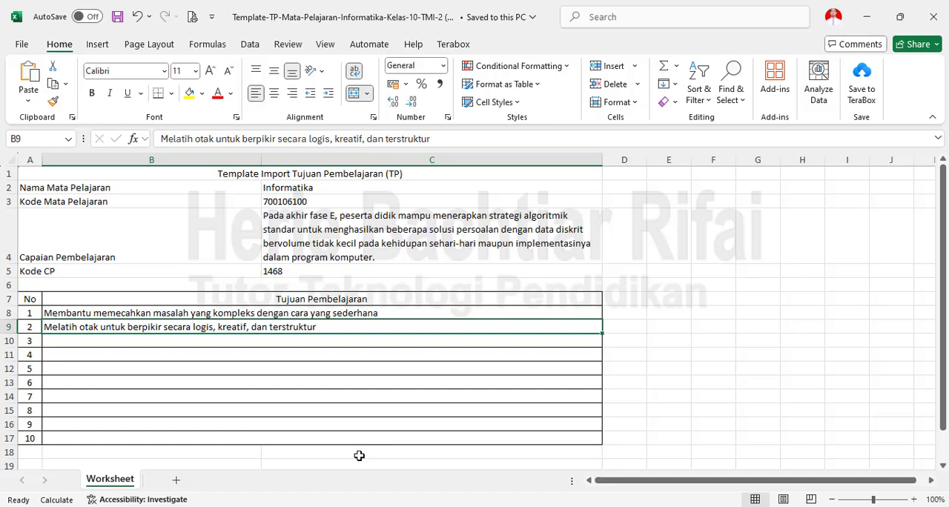
- Switch back to e-Rapor and look through both pages of Data Tujuan Pembelajaran for the imported Berpikir Komputasional objectives
{"action": "key", "text": "alt+Tab"}
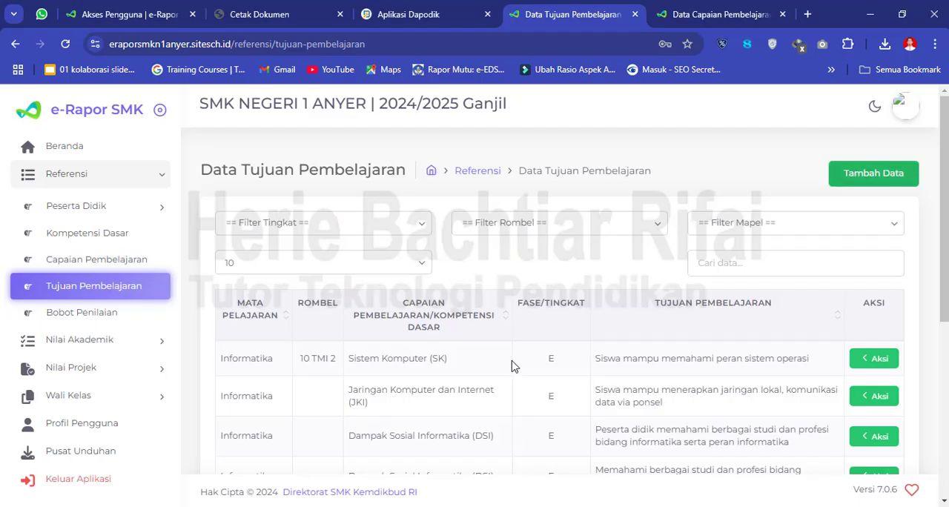
{"action": "scroll", "coordinate": [848, 220], "scroll_direction": "down", "scroll_amount": 2}
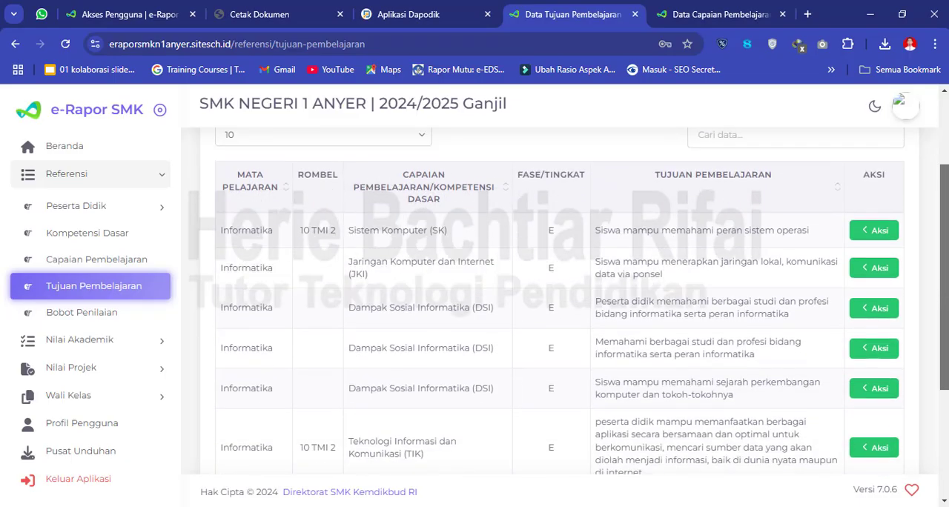
{"action": "scroll", "coordinate": [560, 297], "scroll_direction": "down", "scroll_amount": 3}
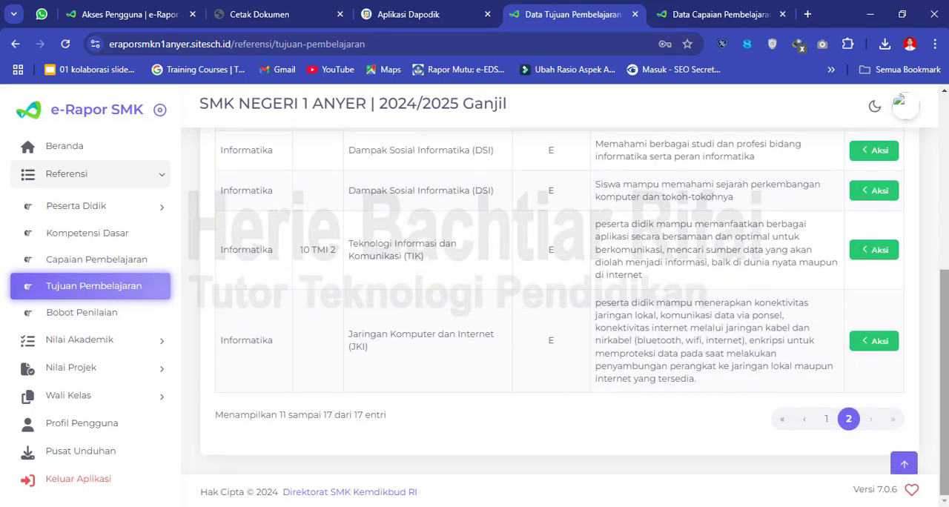
{"action": "scroll", "coordinate": [564, 345], "scroll_direction": "up", "scroll_amount": 5}
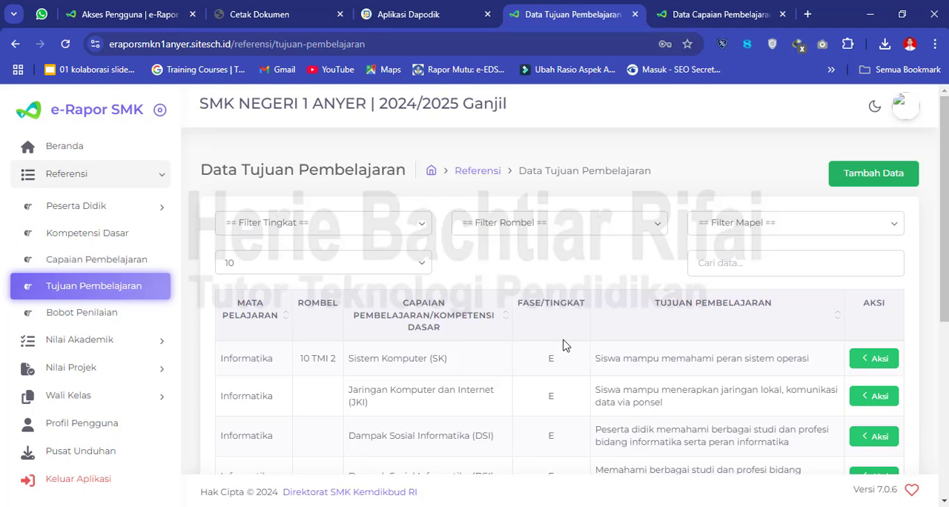
{"action": "left_click_drag", "start_coordinate": [946, 193], "coordinate": [946, 367]}
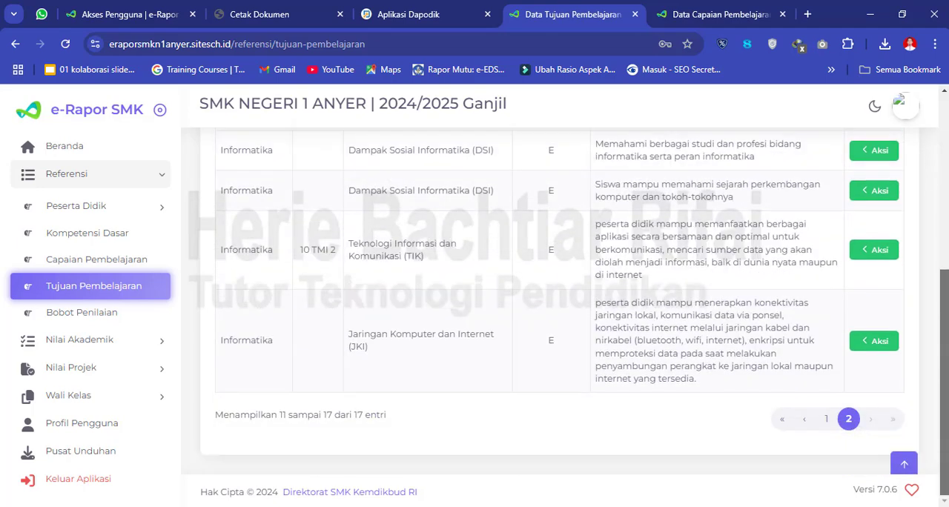
{"action": "left_click", "coordinate": [828, 423]}
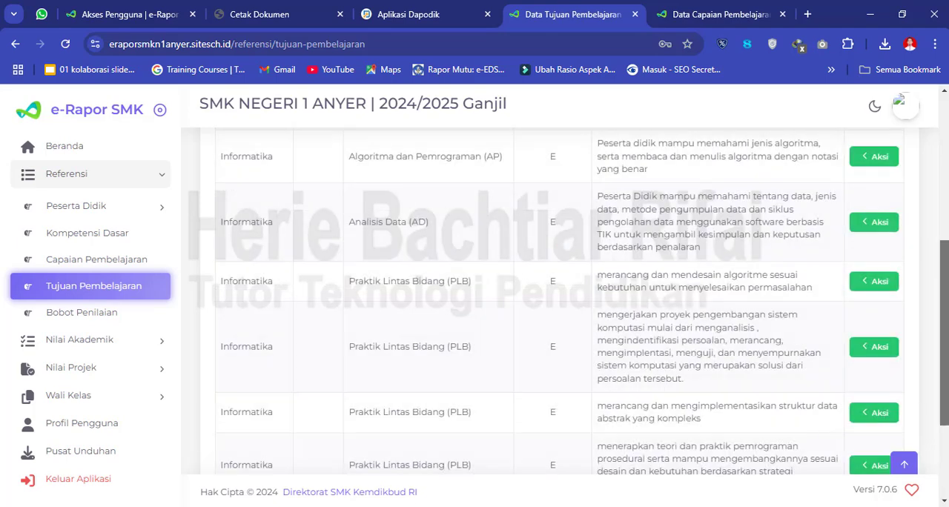
{"action": "scroll", "coordinate": [826, 425], "scroll_direction": "up", "scroll_amount": 2}
{"action": "scroll", "coordinate": [393, 322], "scroll_direction": "up", "scroll_amount": 2}
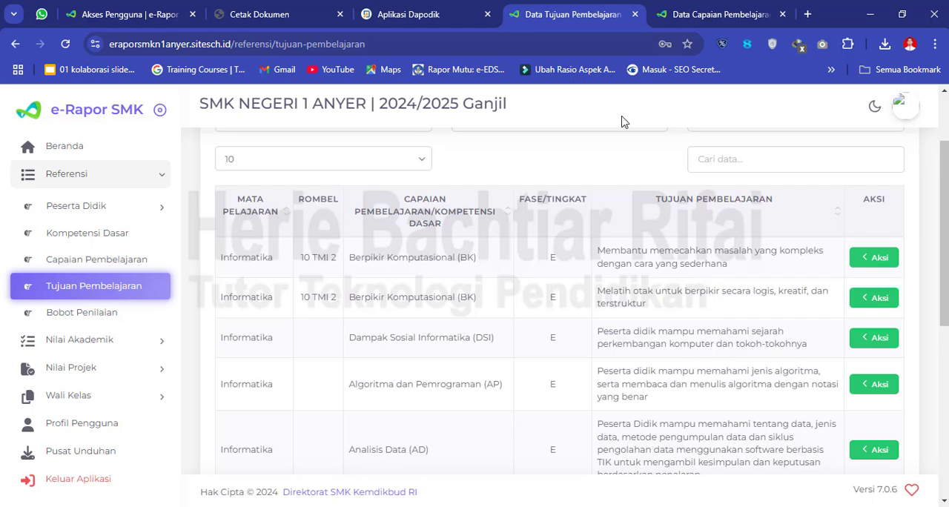
- Reload the Data Capaian Pembelajaran page and check the JML TP value for Berpikir Komputasional (BK)
{"action": "left_click", "coordinate": [694, 10]}
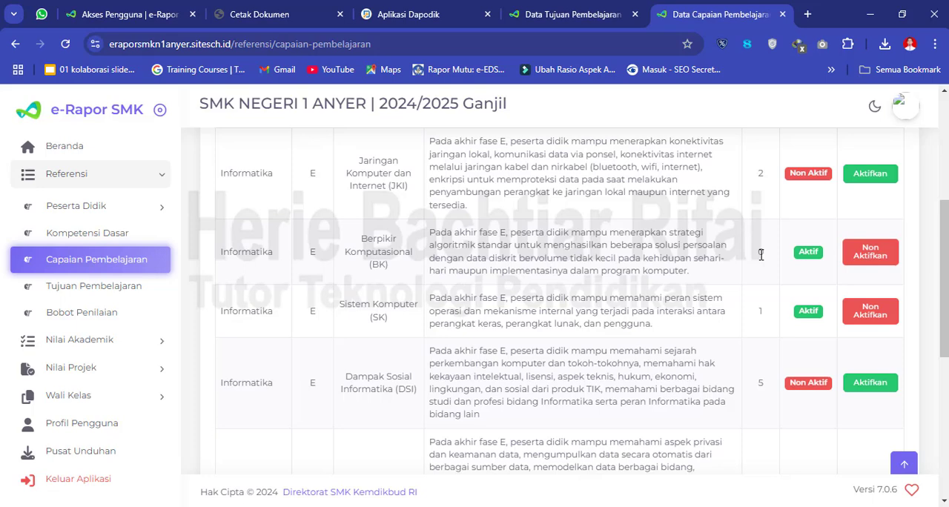
{"action": "left_click", "coordinate": [66, 44]}
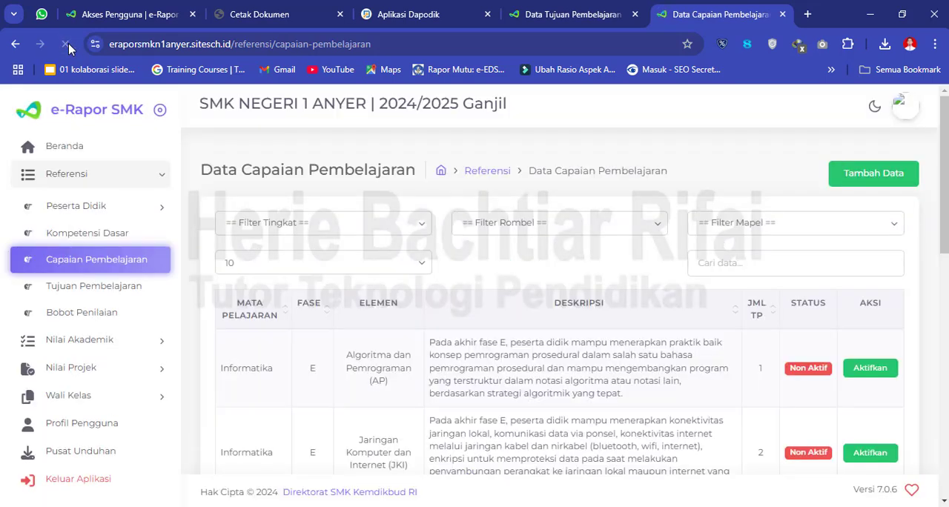
{"action": "scroll", "coordinate": [794, 138], "scroll_direction": "down", "scroll_amount": 3}
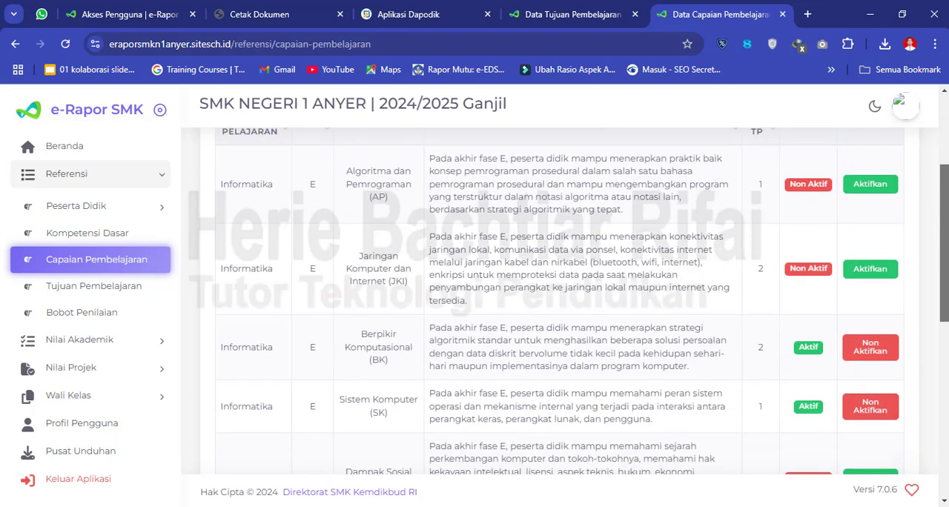
{"action": "left_click_drag", "start_coordinate": [945, 252], "coordinate": [945, 258]}
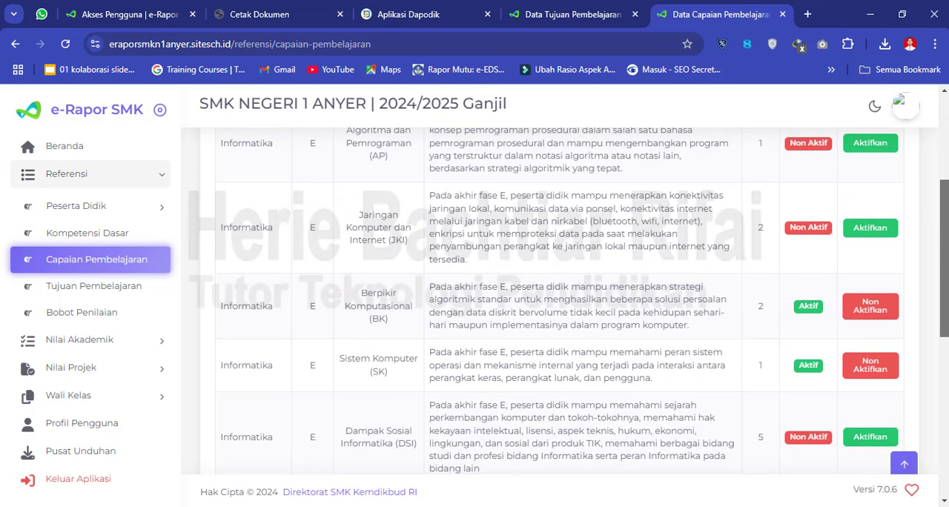
{"action": "double_click", "coordinate": [761, 307]}
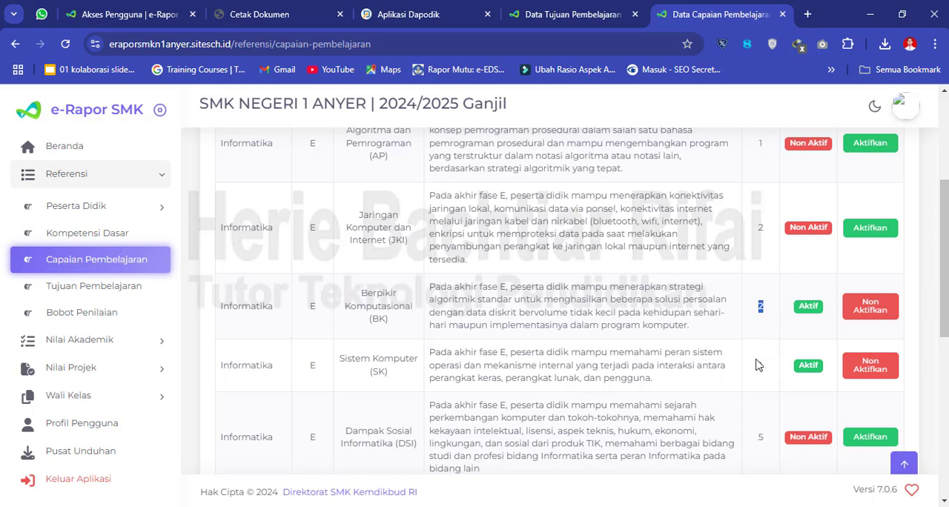
- Switch to Data Tujuan Pembelajaran and check on both pages which objectives have a Rombel assigned
{"action": "left_click", "coordinate": [572, 16]}
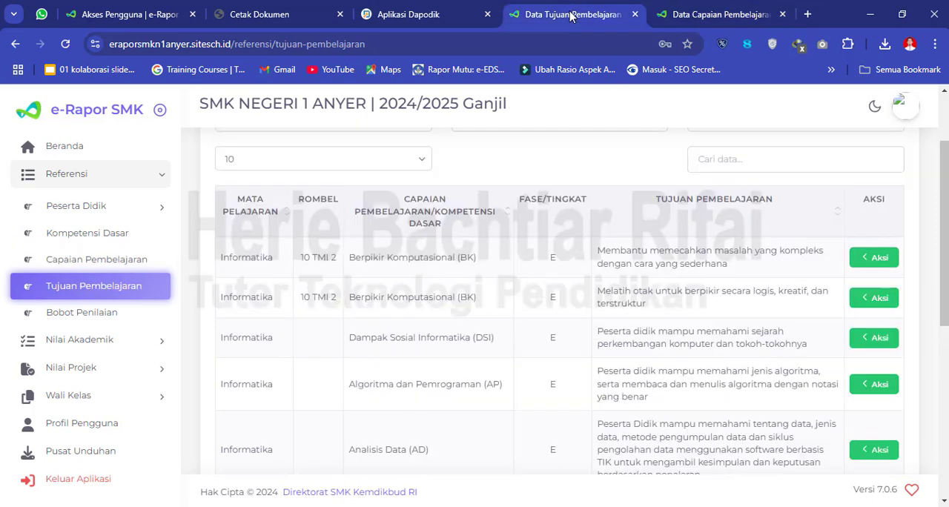
{"action": "left_click_drag", "start_coordinate": [947, 225], "coordinate": [948, 248]}
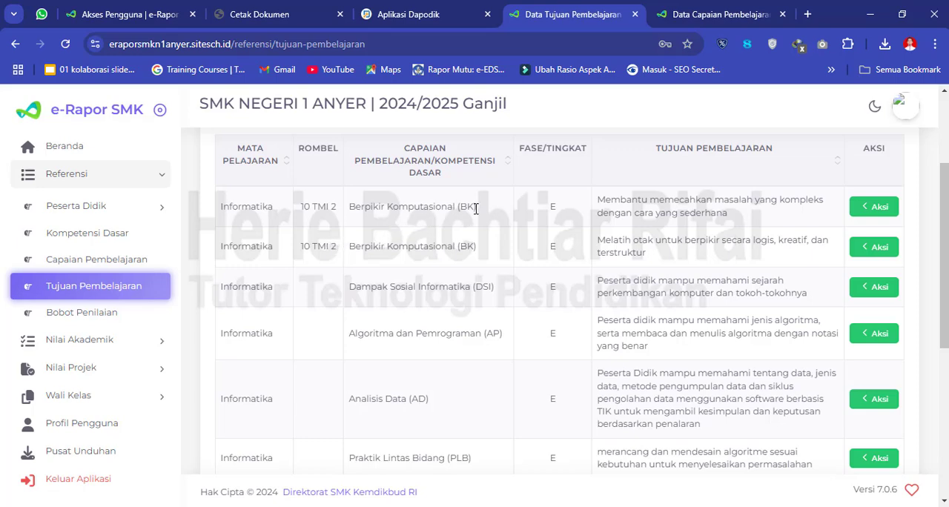
{"action": "left_click_drag", "start_coordinate": [947, 218], "coordinate": [947, 363]}
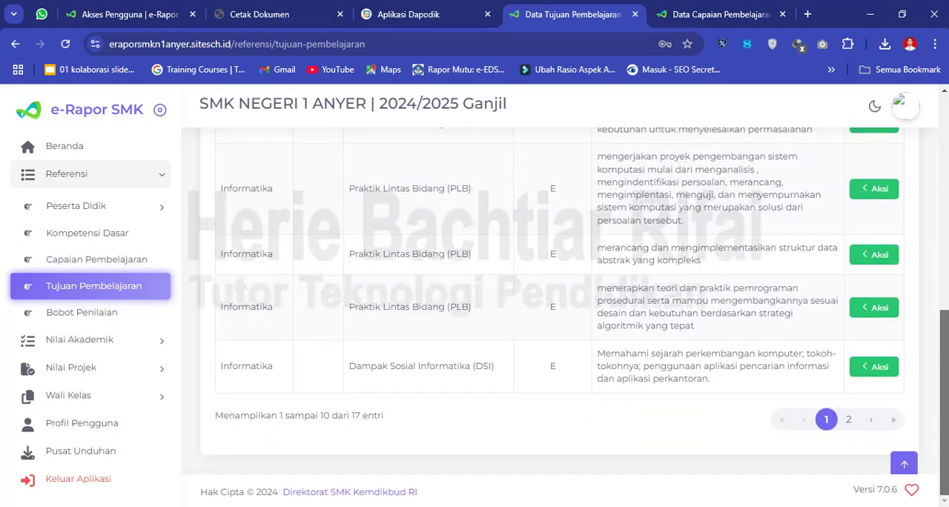
{"action": "left_click", "coordinate": [850, 420]}
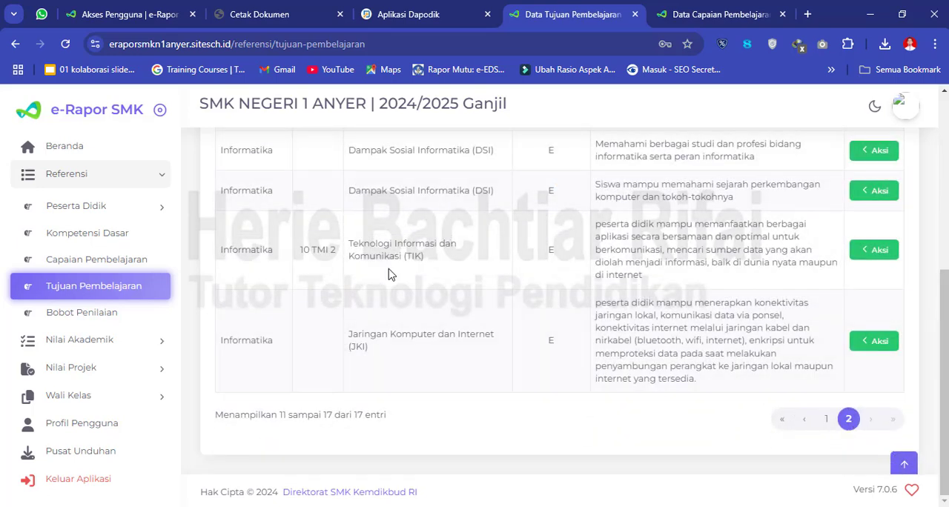
{"action": "scroll", "coordinate": [408, 319], "scroll_direction": "up", "scroll_amount": 5}
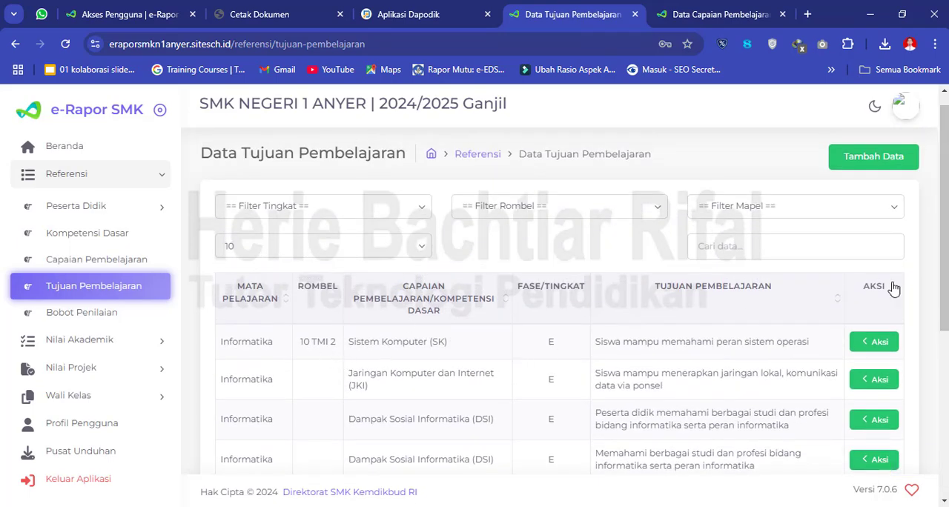
{"action": "left_click_drag", "start_coordinate": [947, 221], "coordinate": [947, 404]}
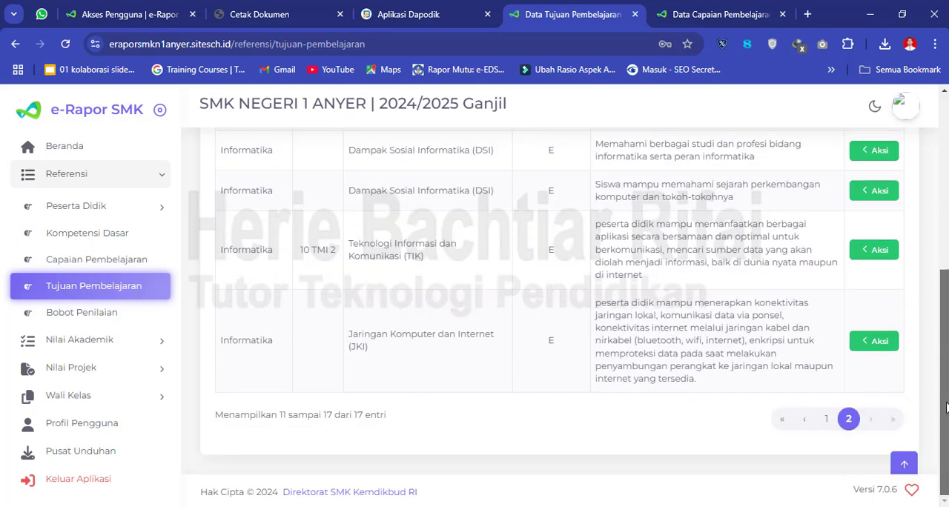
{"action": "left_click", "coordinate": [826, 420]}
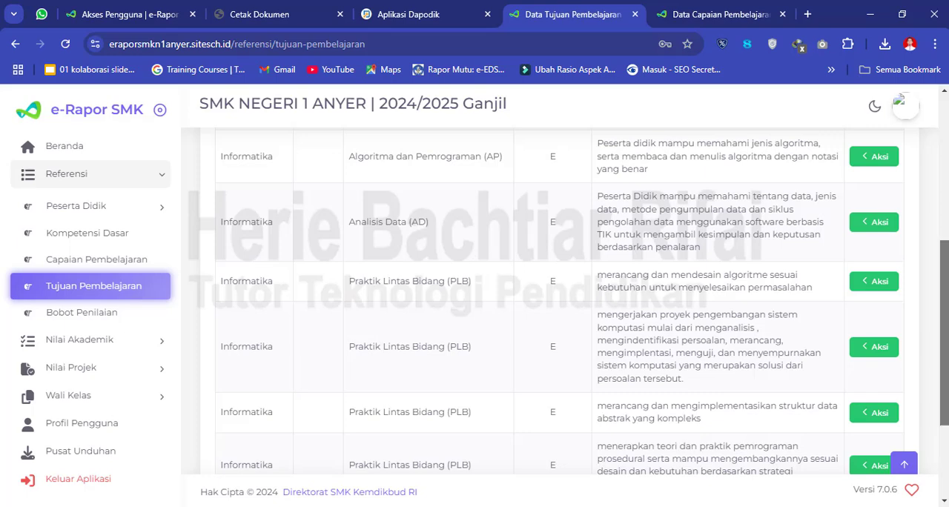
{"action": "left_click_drag", "start_coordinate": [945, 353], "coordinate": [945, 273]}
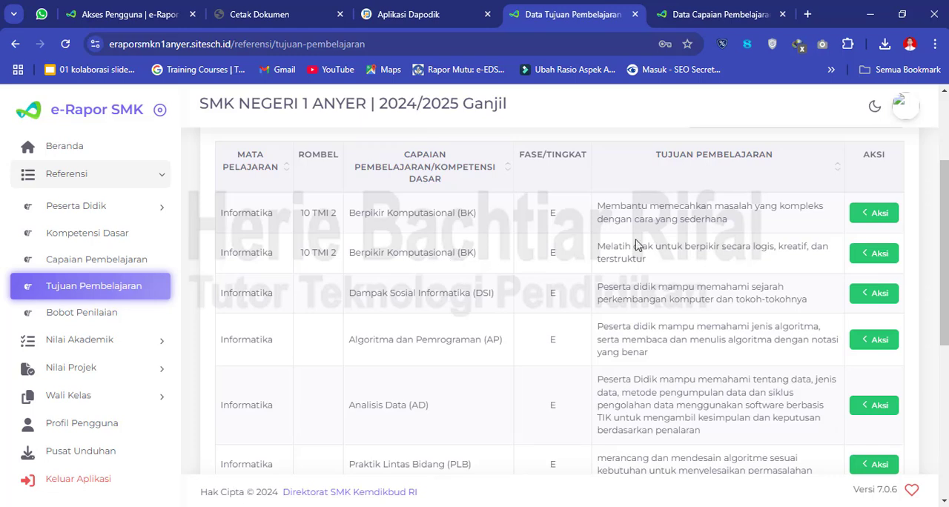
- Try the Rombel mapping of "Membantu memecahkan masalah yang kompleks dengan cara yang sederhana" with Kelas 10 and 10 TMI 2, closing it without saving
{"action": "left_click", "coordinate": [873, 215]}
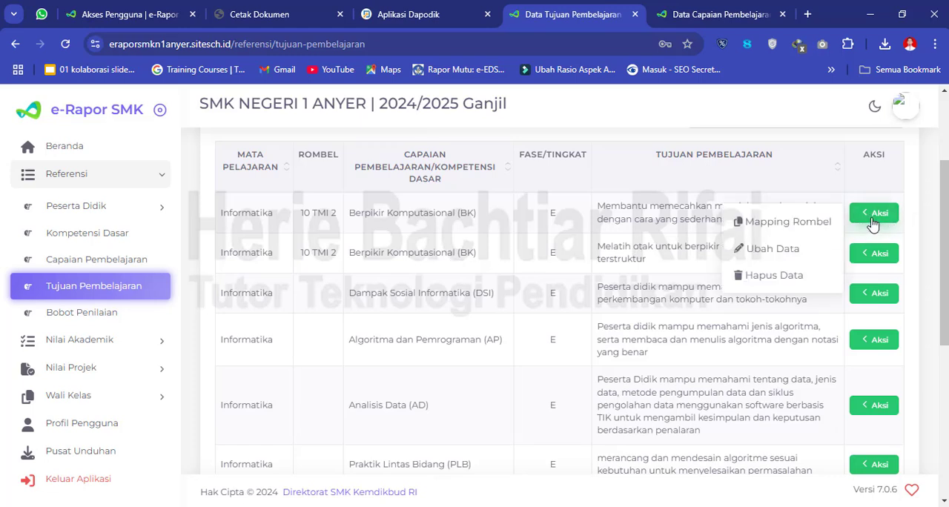
{"action": "left_click", "coordinate": [789, 222]}
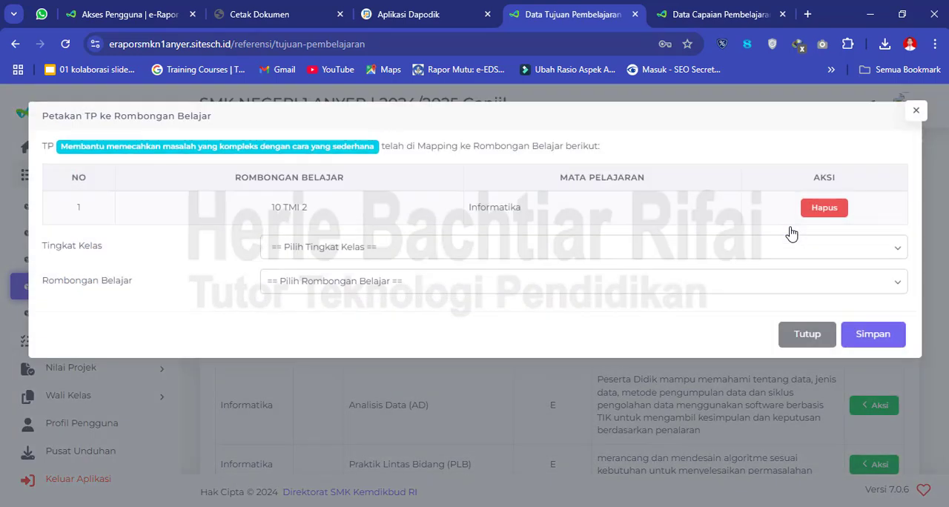
{"action": "left_click", "coordinate": [403, 255]}
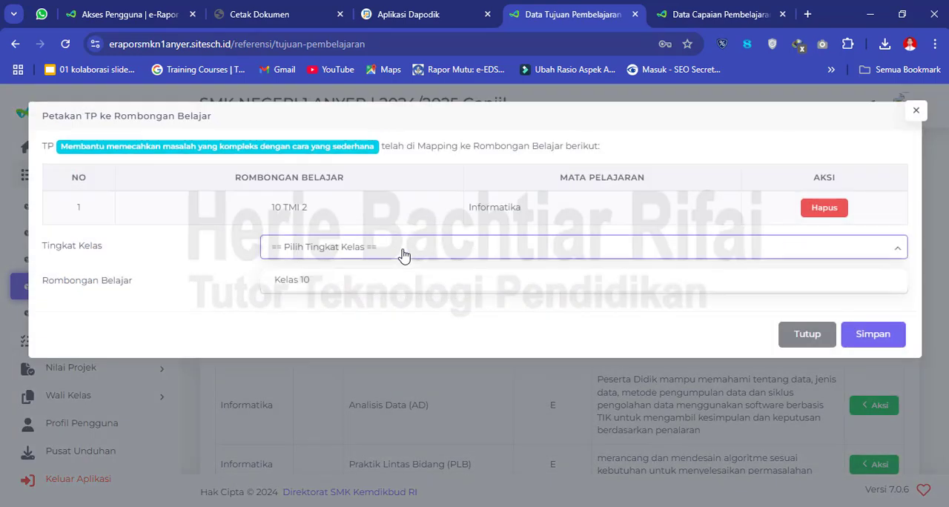
{"action": "left_click", "coordinate": [302, 289]}
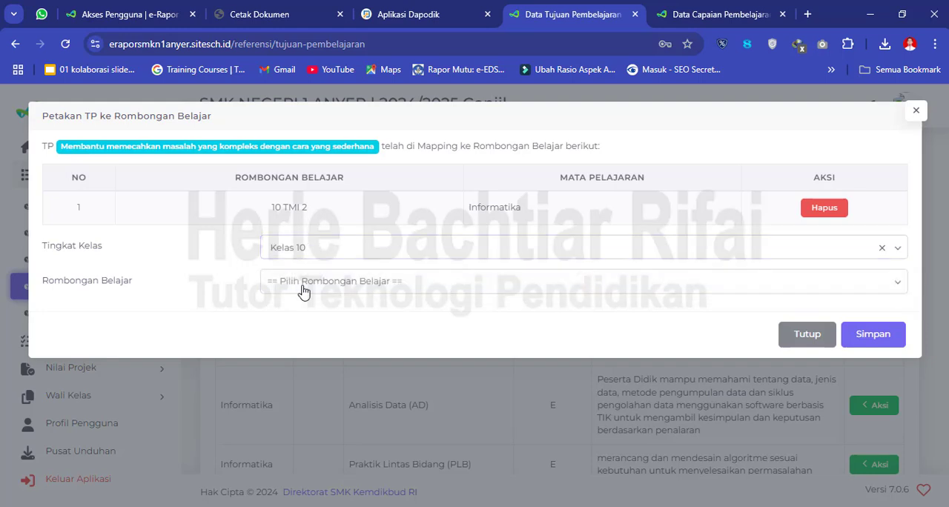
{"action": "left_click", "coordinate": [333, 283]}
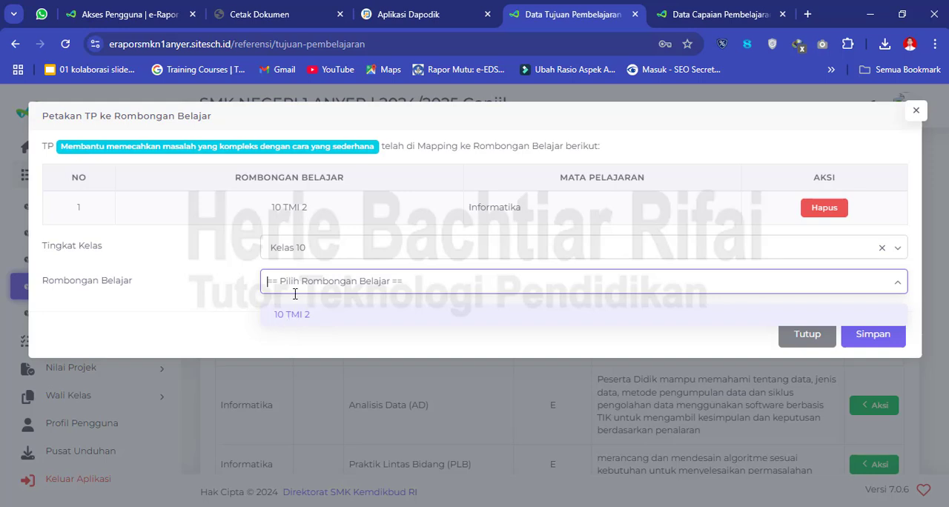
{"action": "left_click", "coordinate": [297, 319]}
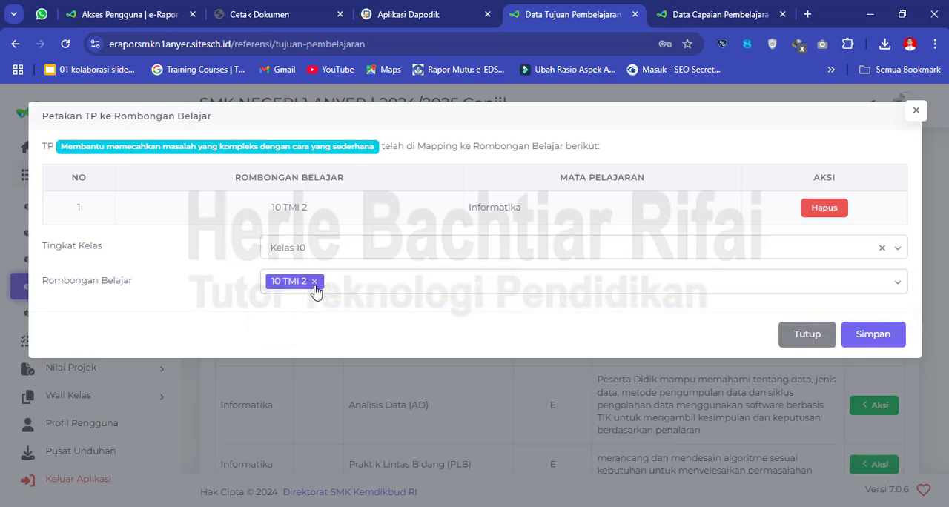
{"action": "left_click", "coordinate": [788, 338]}
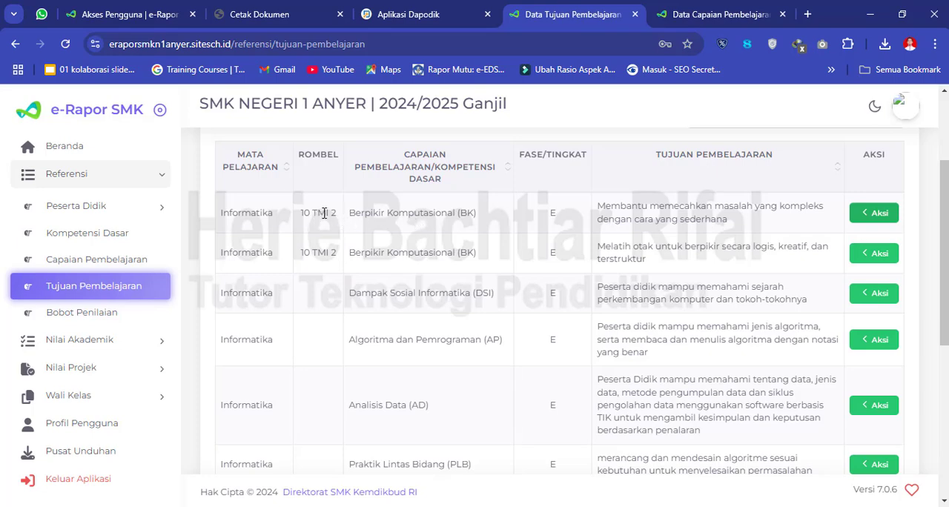
- Reopen the Rombel mapping of the first Berpikir Komputasional objective, examine the classes offered for Kelas 10, and close it without saving
{"action": "scroll", "coordinate": [937, 236], "scroll_direction": "down", "scroll_amount": 5}
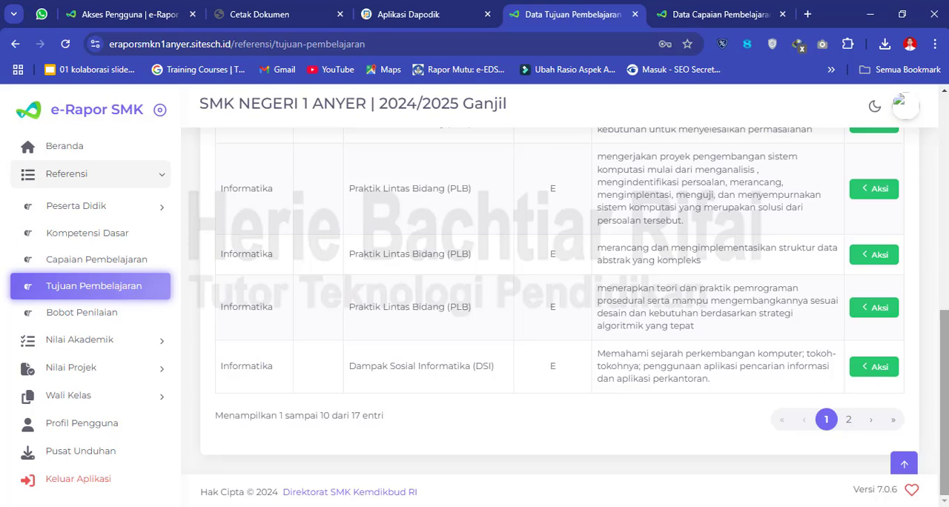
{"action": "scroll", "coordinate": [945, 401], "scroll_direction": "up", "scroll_amount": 5}
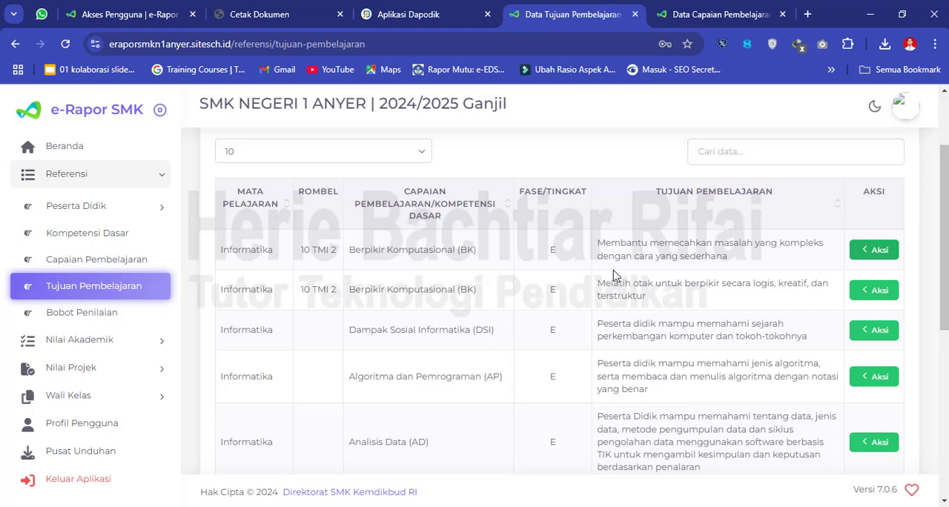
{"action": "left_click", "coordinate": [878, 250]}
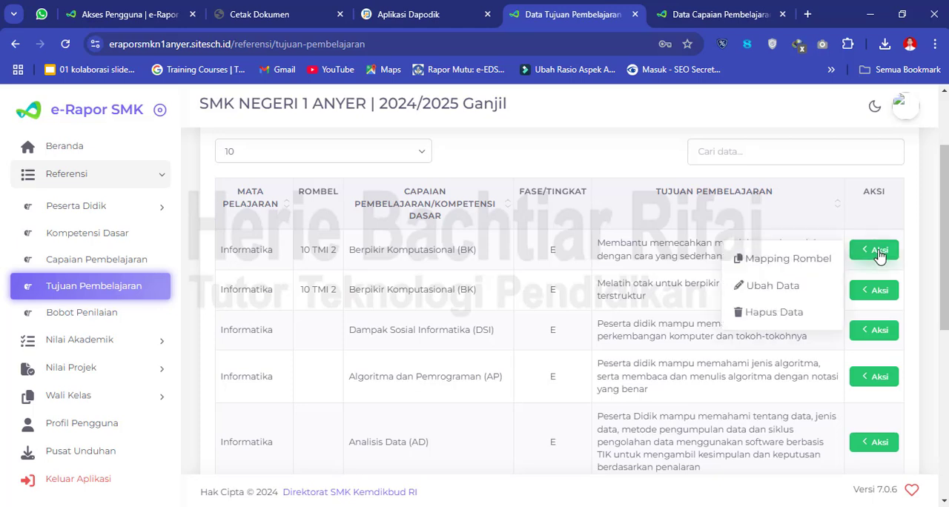
{"action": "left_click", "coordinate": [791, 259]}
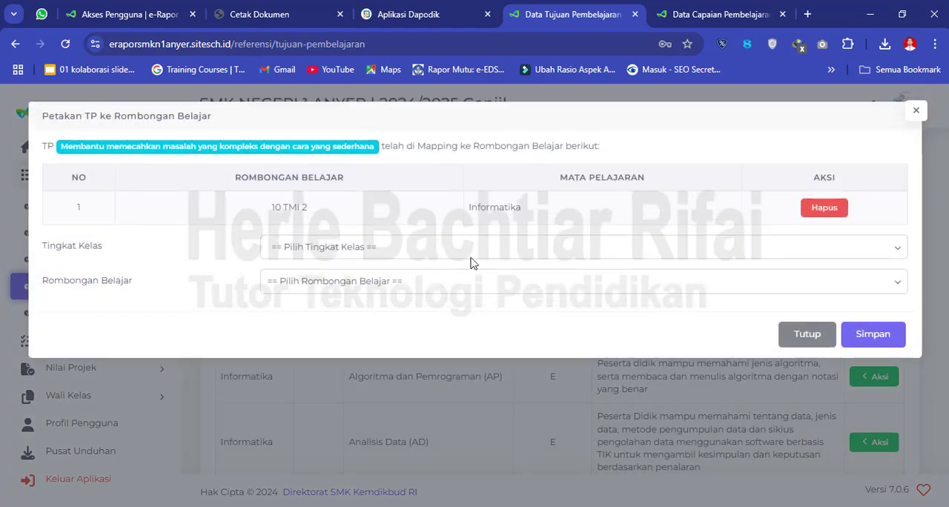
{"action": "left_click", "coordinate": [336, 255]}
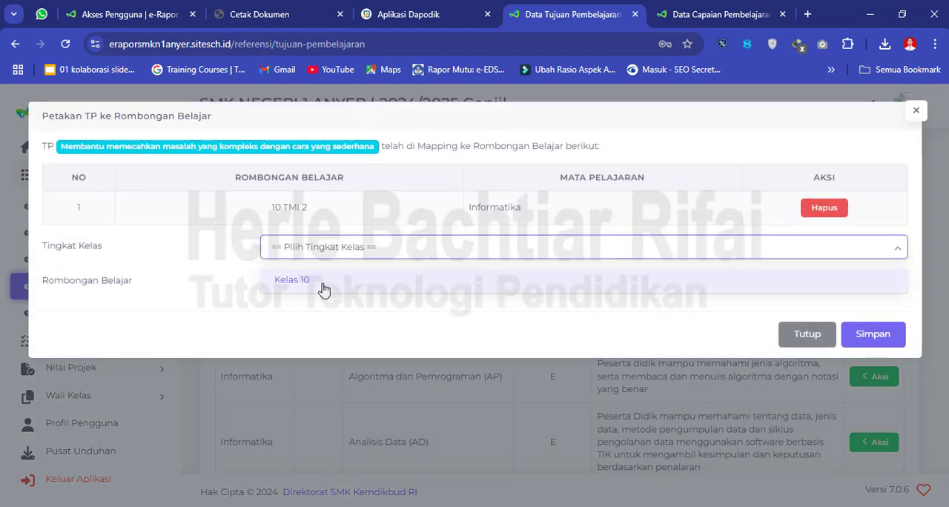
{"action": "left_click", "coordinate": [325, 288]}
{"action": "left_click", "coordinate": [361, 281]}
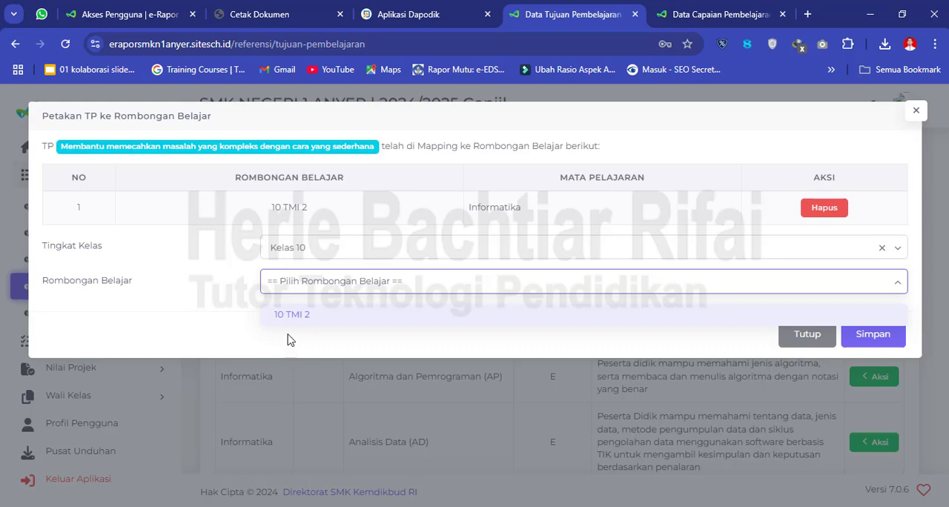
{"action": "left_click", "coordinate": [808, 335]}
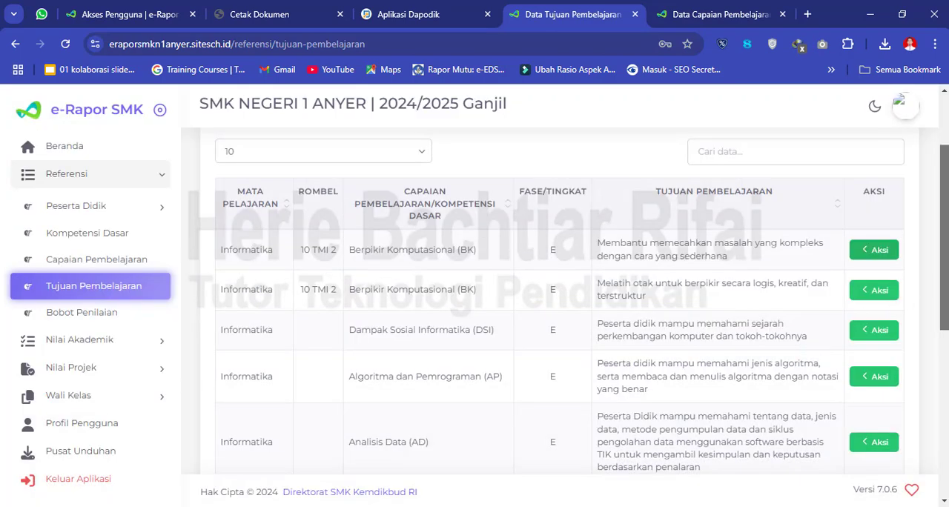
- Open Bobot Penilaian and review the Sumatif Materi and Sumatif Akhir weights for Informatika in 10 TMI 2
{"action": "scroll", "coordinate": [560, 301], "scroll_direction": "down", "scroll_amount": 4}
{"action": "left_click_drag", "start_coordinate": [945, 354], "coordinate": [945, 370]}
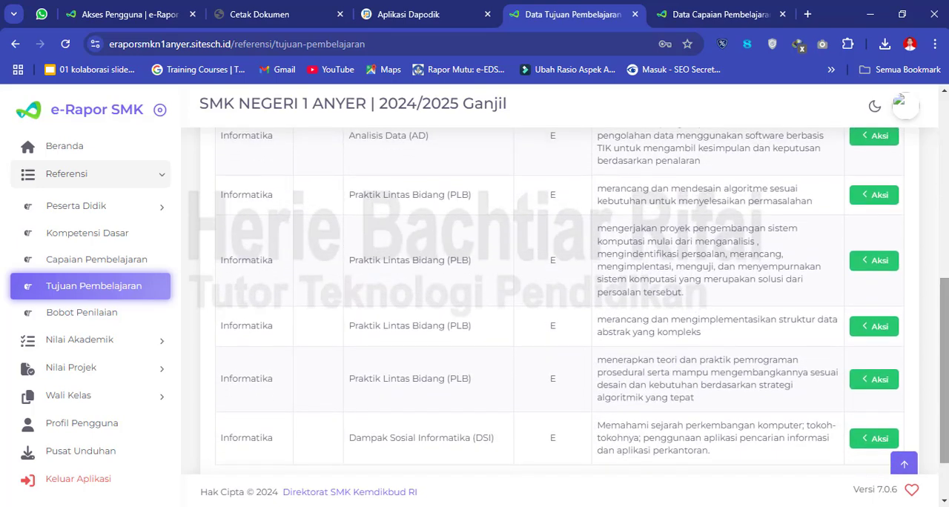
{"action": "left_click", "coordinate": [130, 316]}
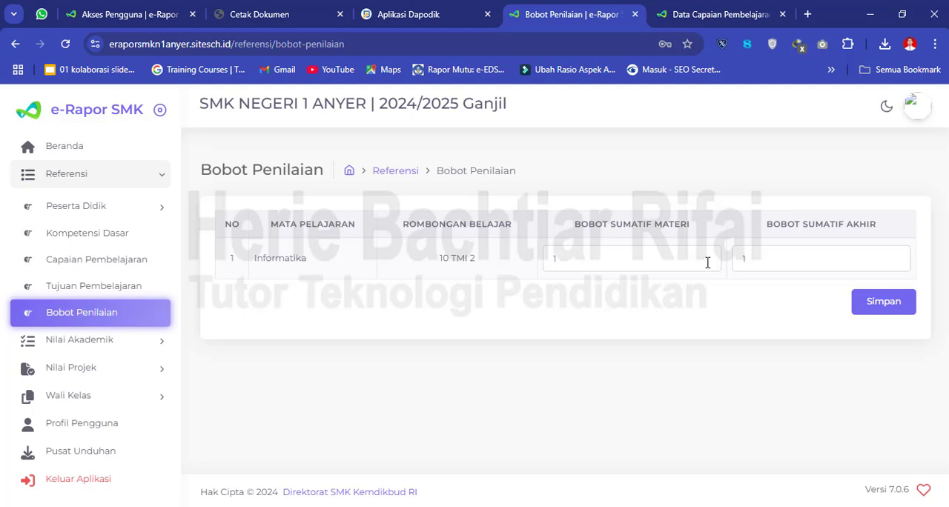
{"action": "left_click", "coordinate": [818, 265]}
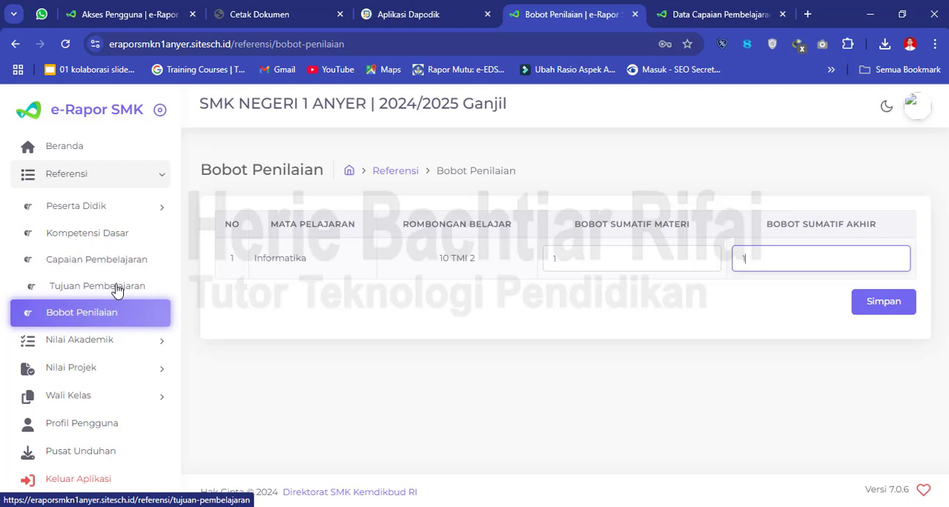
- Open the Asesmen Sumatif input form and select Kelas 10, Jenis Rombongan Belajar Reguler and Rombongan Belajar 10 TMI 2
{"action": "left_click", "coordinate": [106, 343]}
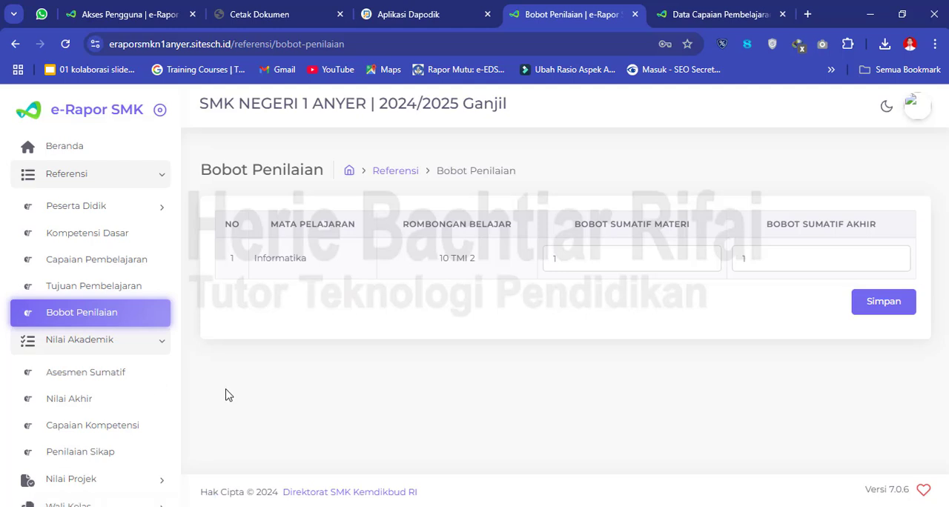
{"action": "left_click", "coordinate": [126, 376]}
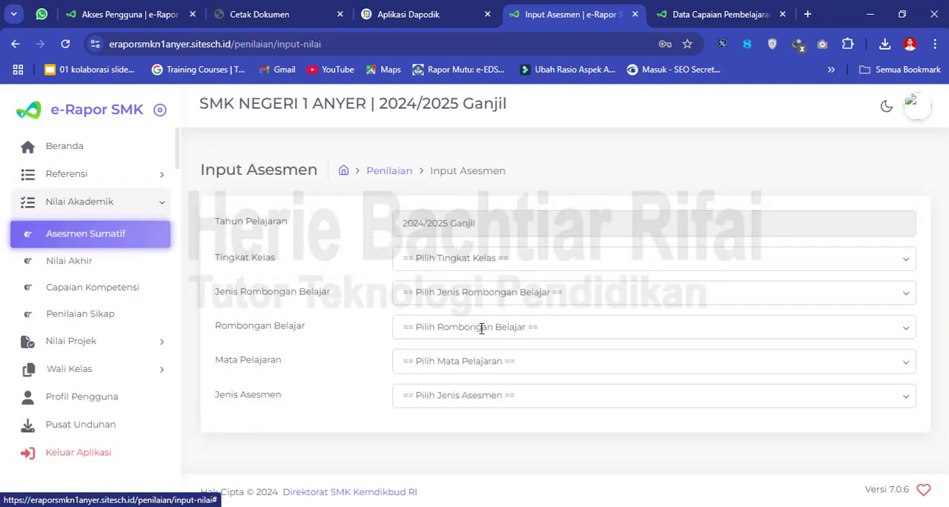
{"action": "left_click", "coordinate": [457, 268]}
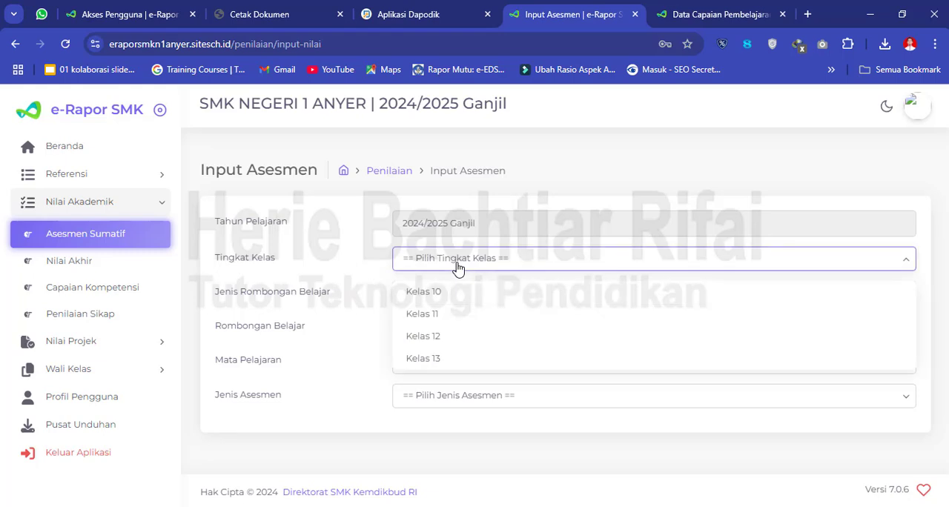
{"action": "left_click", "coordinate": [455, 299]}
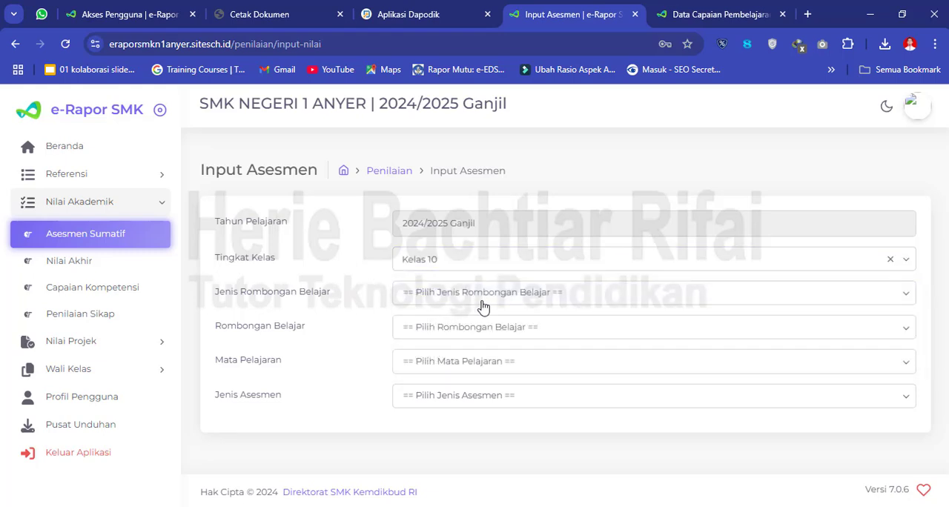
{"action": "left_click", "coordinate": [482, 302]}
{"action": "left_click", "coordinate": [457, 330]}
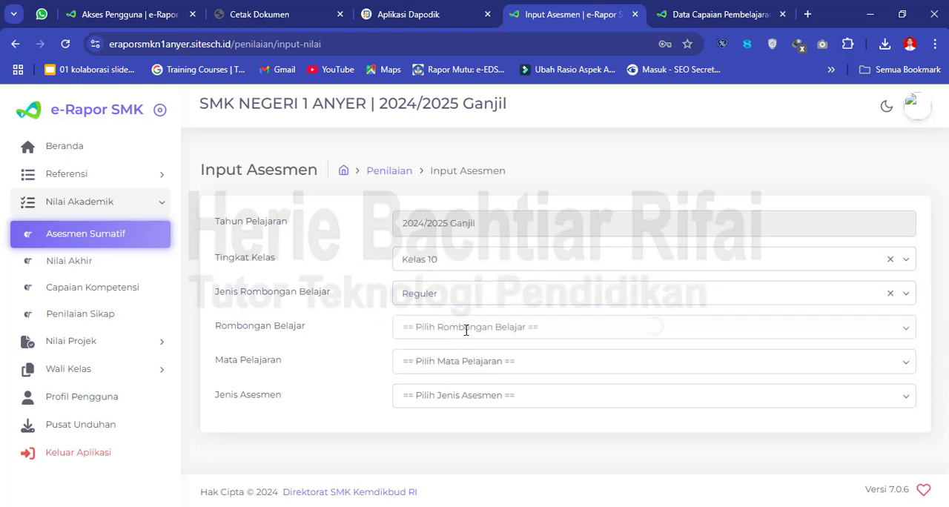
{"action": "left_click", "coordinate": [487, 330]}
{"action": "left_click", "coordinate": [472, 372]}
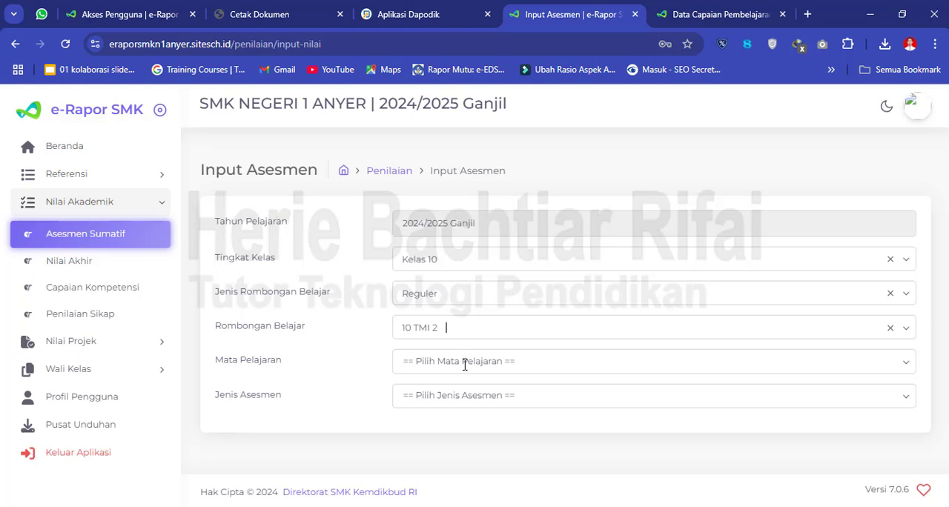
- Set Mata Pelajaran to Informatika and Jenis Asesmen to Sumatif Lingkup Materi
{"action": "left_click", "coordinate": [439, 363]}
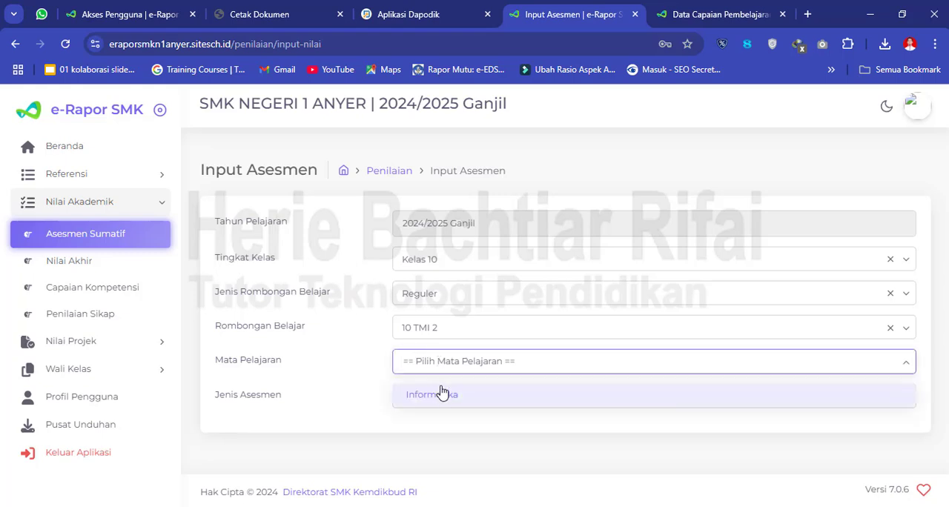
{"action": "left_click", "coordinate": [443, 397]}
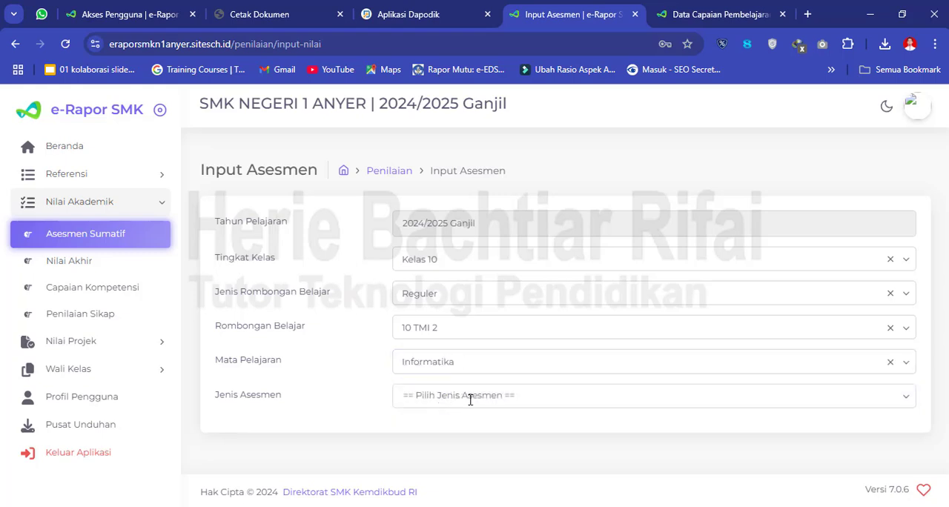
{"action": "left_click", "coordinate": [470, 397]}
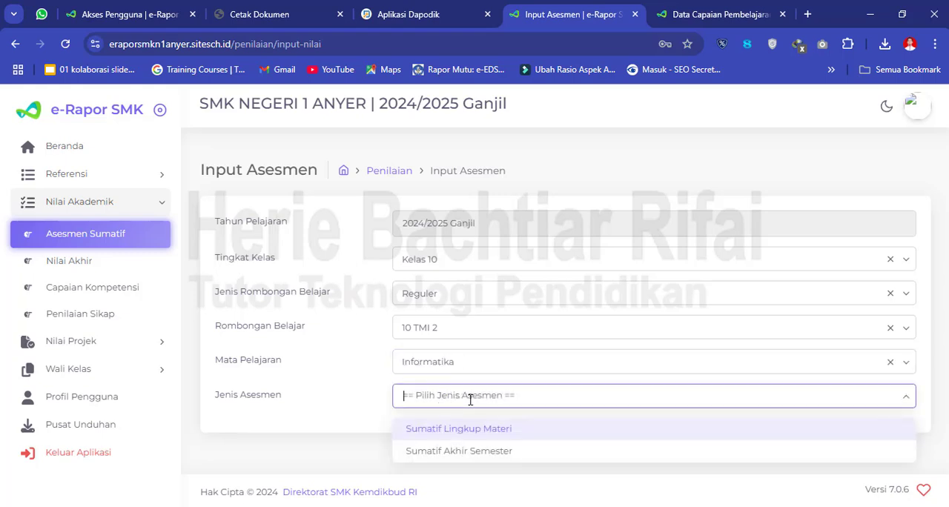
{"action": "left_click", "coordinate": [504, 443]}
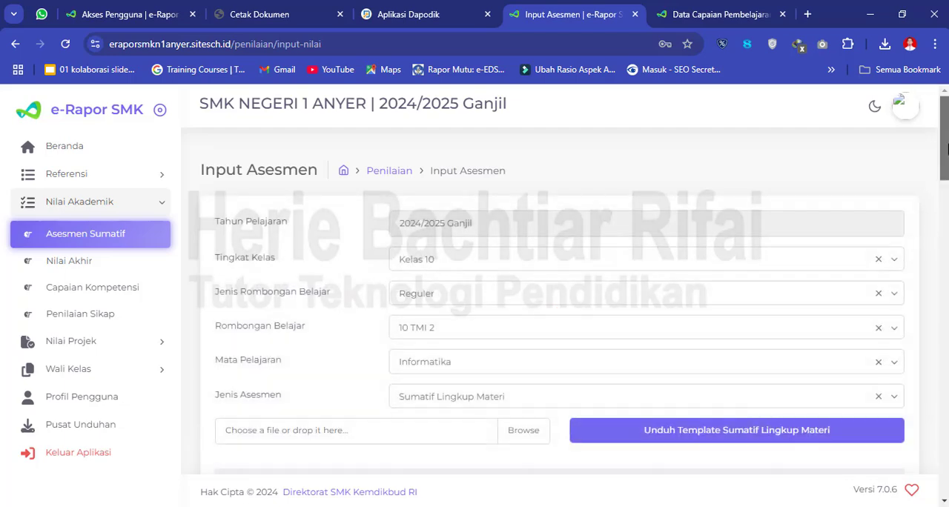
- Enter 78, 90, 78 and 88 as the TP 1 to TP 4 scores of the first student and look through the student list
{"action": "left_click_drag", "start_coordinate": [948, 149], "coordinate": [948, 215]}
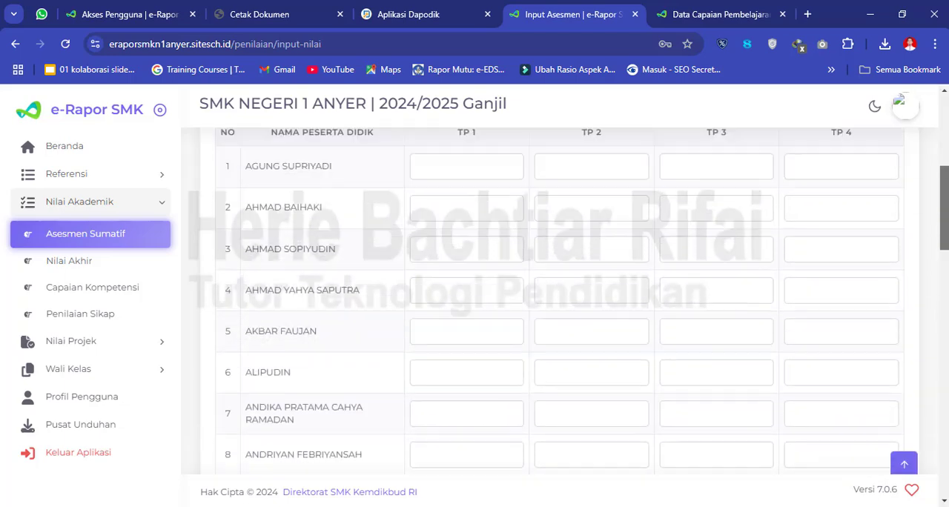
{"action": "scroll", "coordinate": [549, 325], "scroll_direction": "up", "scroll_amount": 3}
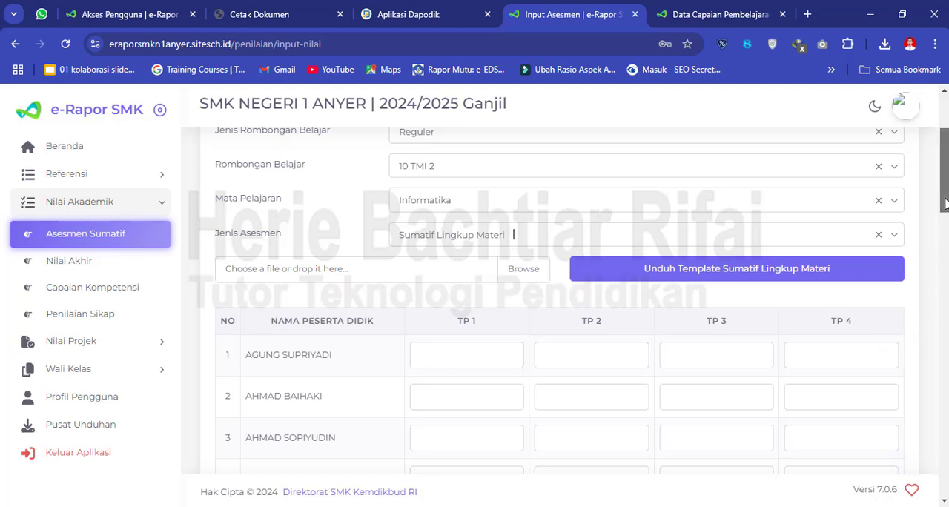
{"action": "left_click_drag", "start_coordinate": [945, 199], "coordinate": [946, 202]}
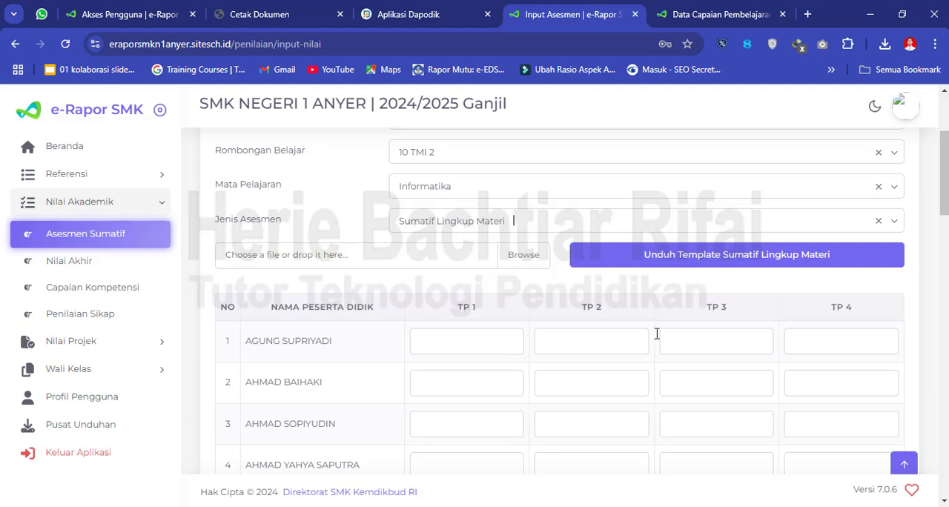
{"action": "left_click", "coordinate": [505, 347]}
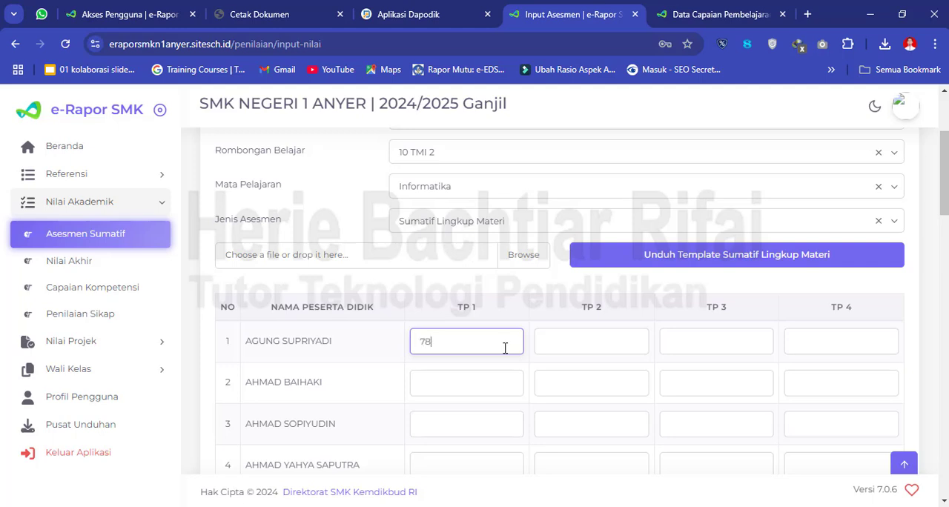
{"action": "key", "text": "Tab"}
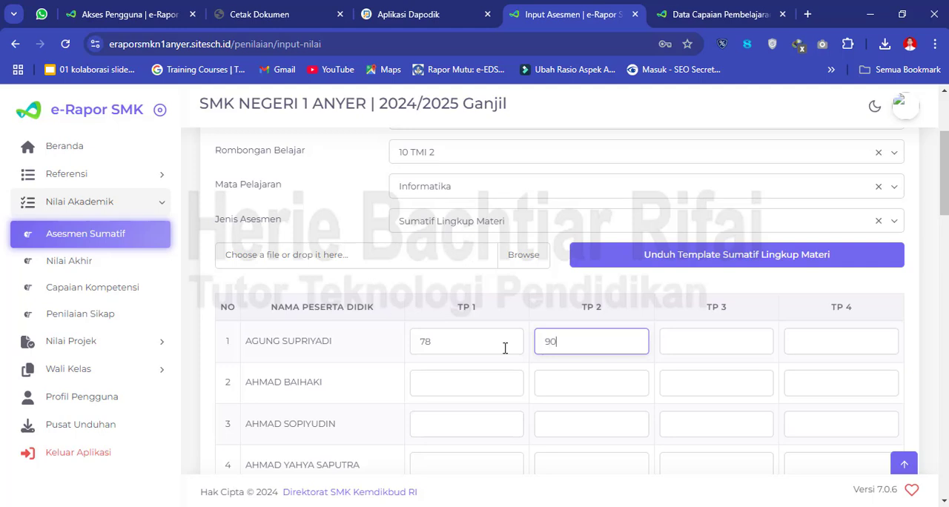
{"action": "key", "text": "Tab"}
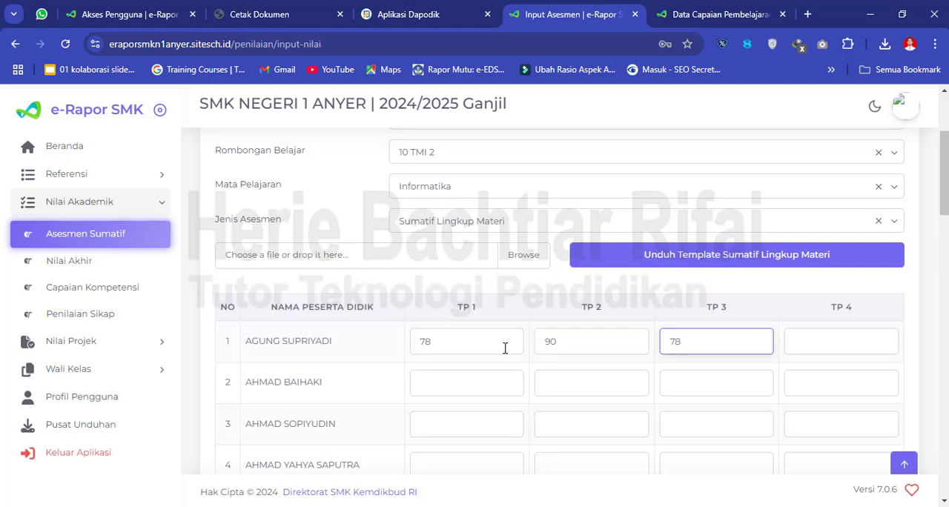
{"action": "type", "text": "78"}
{"action": "key", "text": "Tab"}
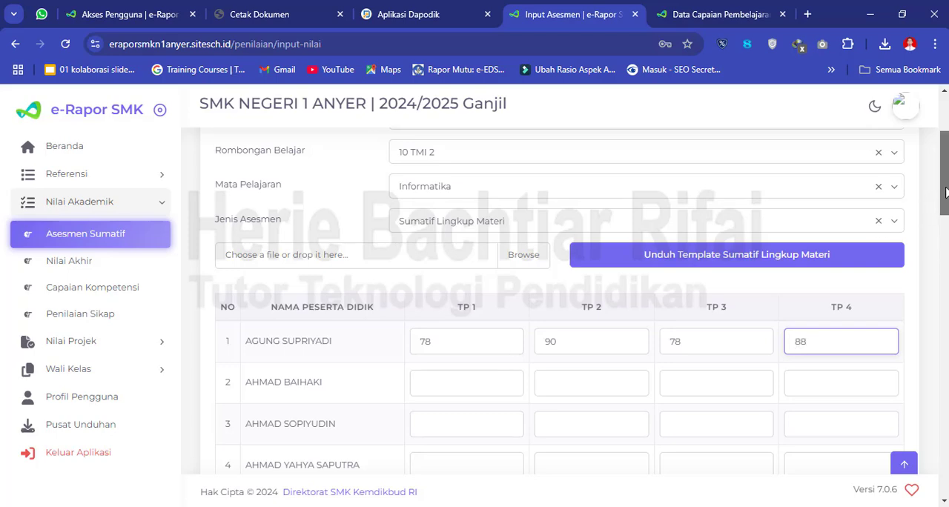
{"action": "left_click_drag", "start_coordinate": [946, 192], "coordinate": [932, 474]}
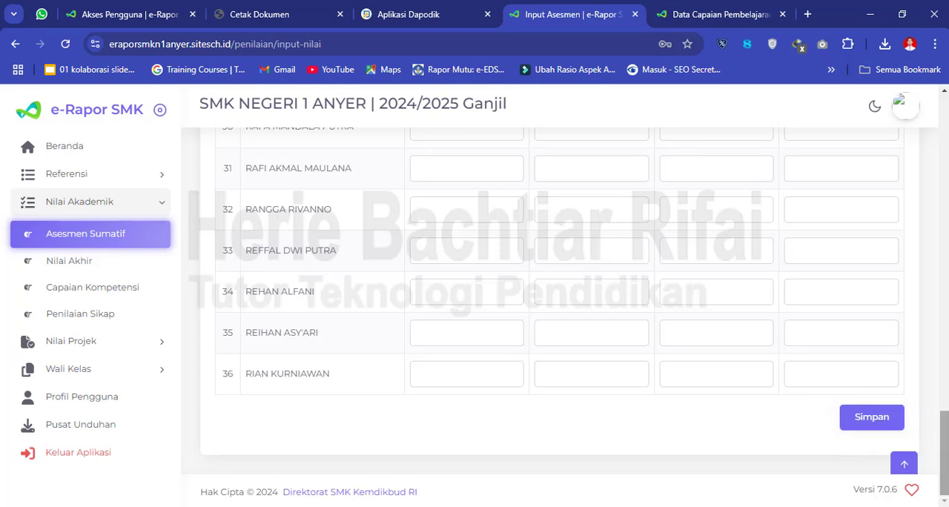
{"action": "left_click_drag", "start_coordinate": [946, 462], "coordinate": [946, 192]}
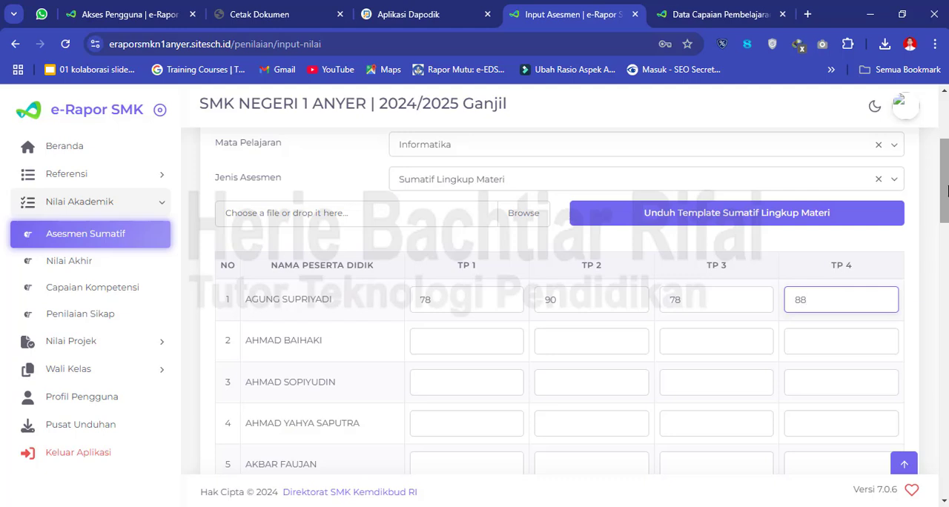
{"action": "left_click_drag", "start_coordinate": [946, 191], "coordinate": [947, 172]}
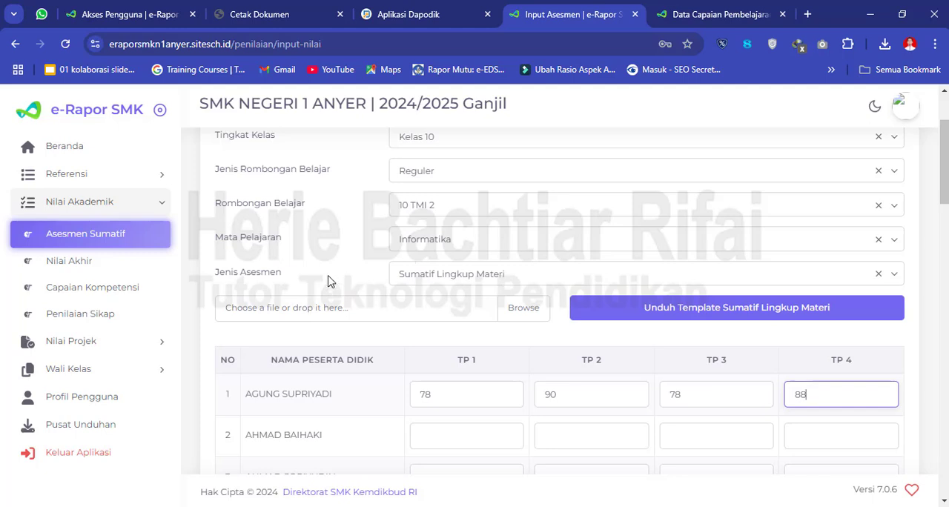
- Open the Nilai Akhir input form and select Kelas 10, Jenis Rombongan Belajar Reguler and Rombongan Belajar 10 TMI 2
{"action": "left_click", "coordinate": [72, 261]}
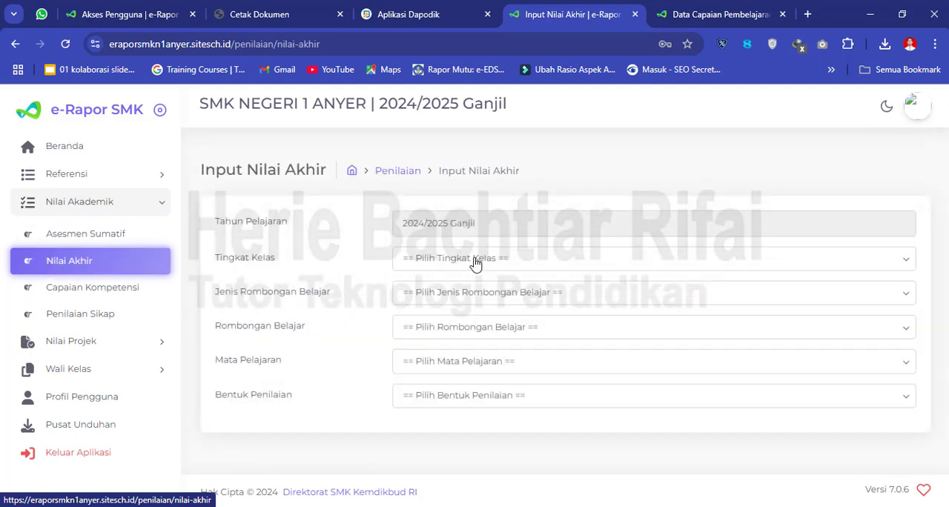
{"action": "left_click", "coordinate": [499, 264]}
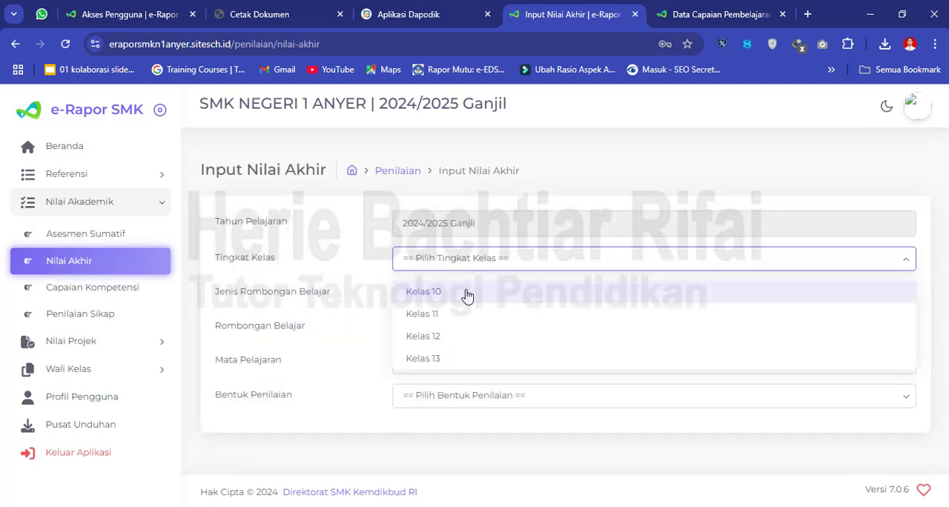
{"action": "left_click", "coordinate": [465, 295]}
{"action": "left_click", "coordinate": [480, 296]}
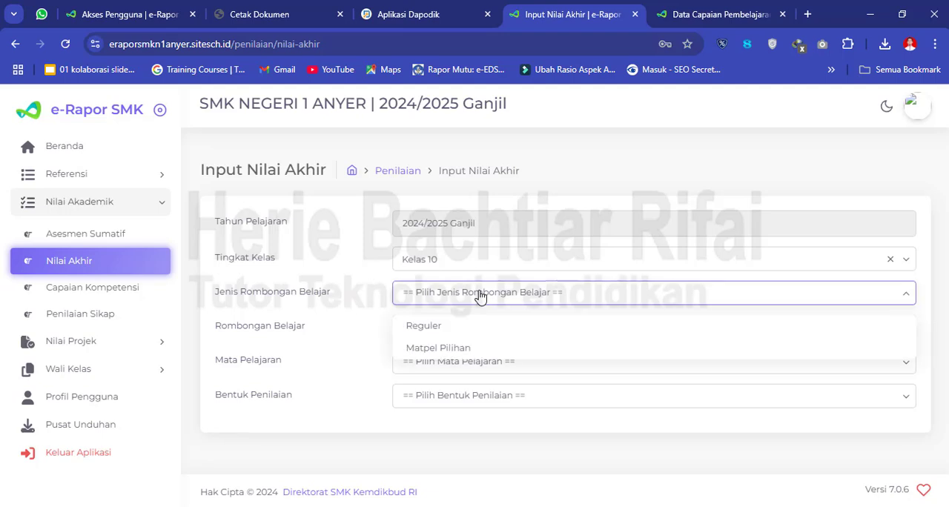
{"action": "left_click", "coordinate": [439, 327]}
{"action": "left_click", "coordinate": [450, 328]}
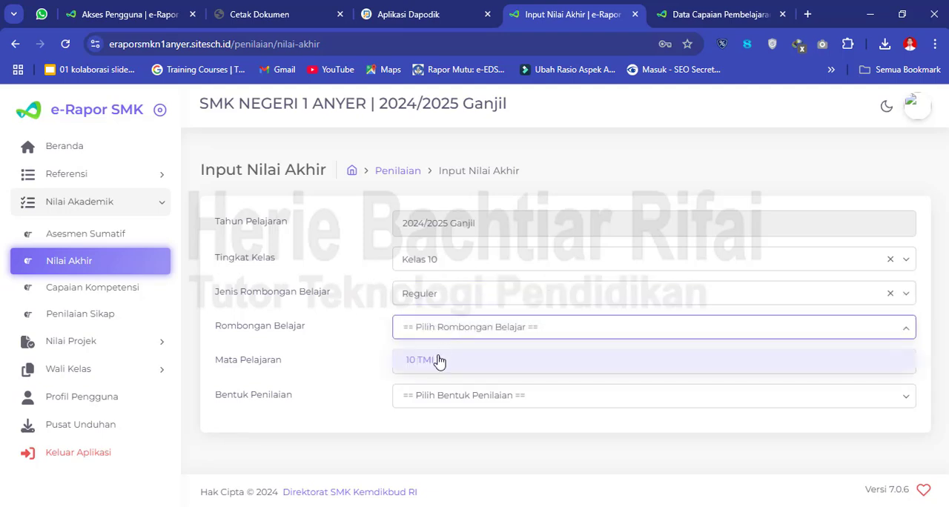
{"action": "left_click", "coordinate": [439, 361]}
- Set Mata Pelajaran to Informatika and Bentuk Penilaian to Nilai Akhir
{"action": "left_click", "coordinate": [452, 363]}
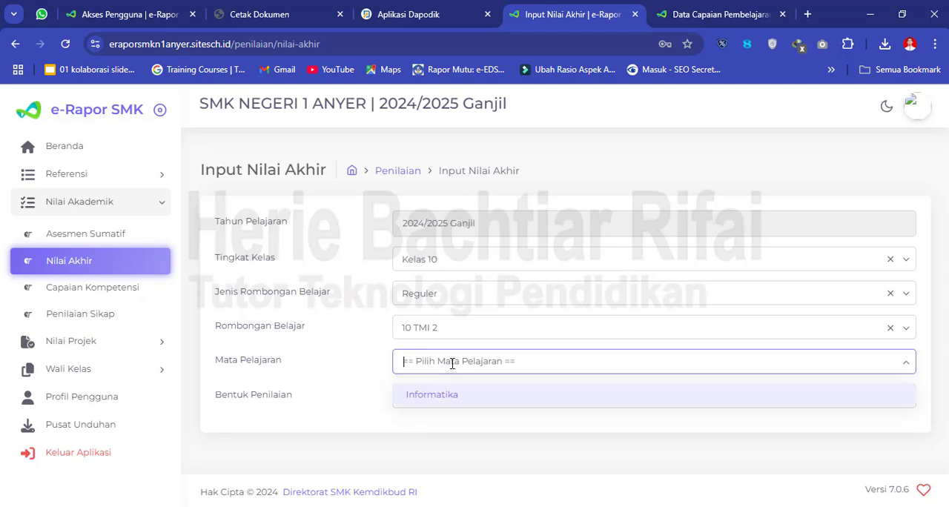
{"action": "left_click", "coordinate": [447, 401]}
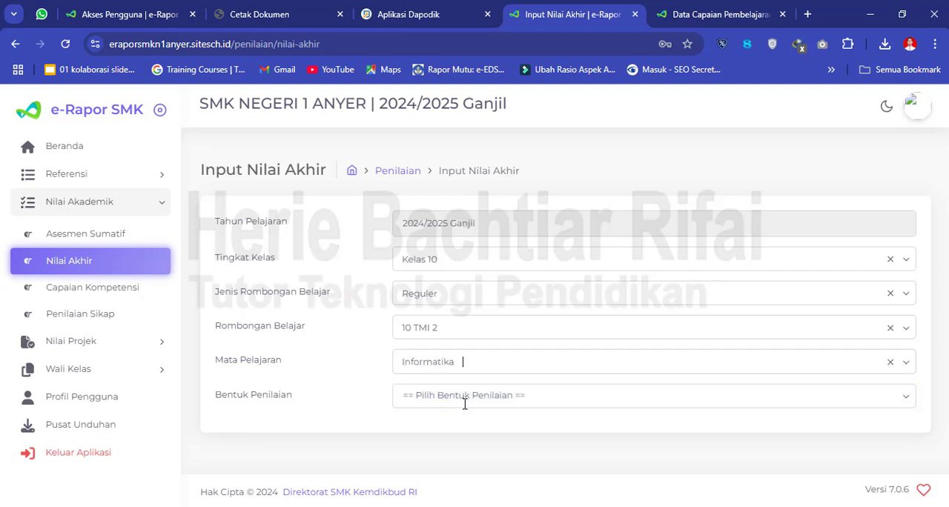
{"action": "left_click", "coordinate": [447, 400]}
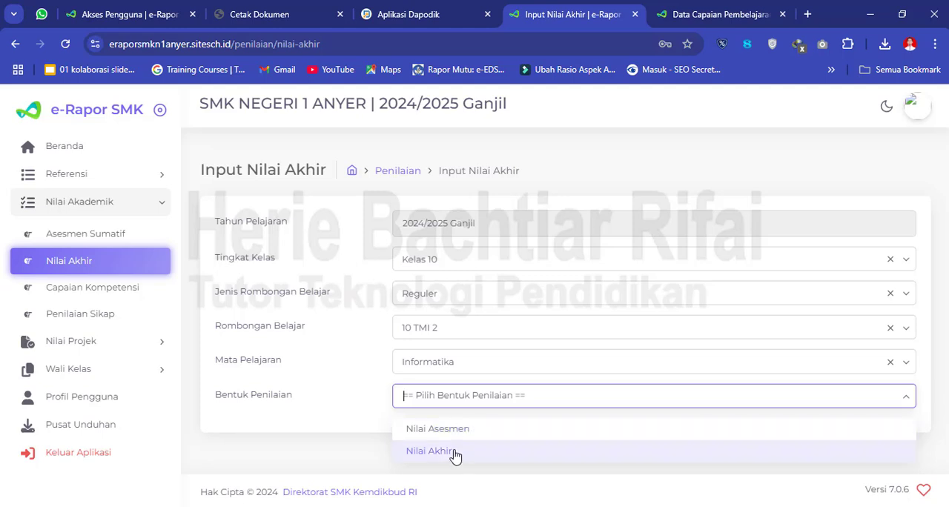
{"action": "left_click", "coordinate": [478, 454]}
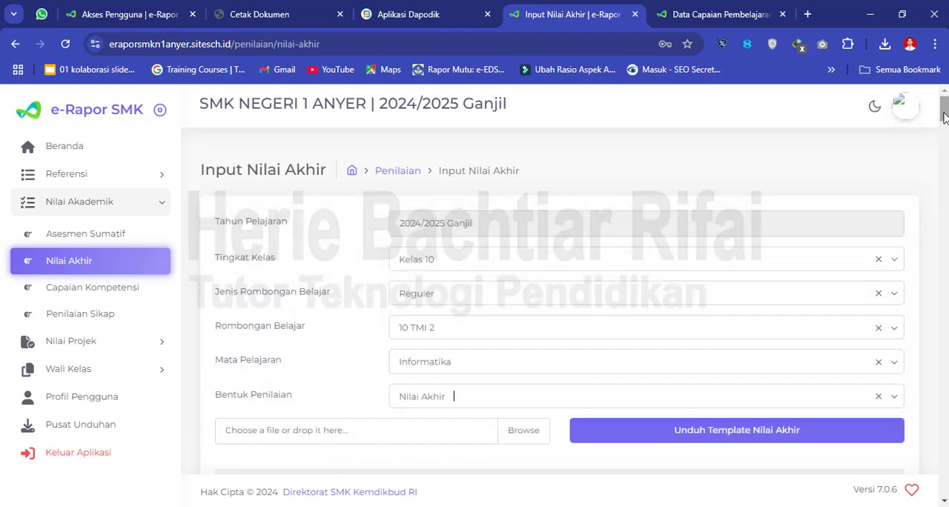
- Set the Nilai Akhir of the first student in the list to 85
{"action": "scroll", "coordinate": [946, 128], "scroll_direction": "down", "scroll_amount": 5}
{"action": "scroll", "coordinate": [560, 297], "scroll_direction": "up", "scroll_amount": 3}
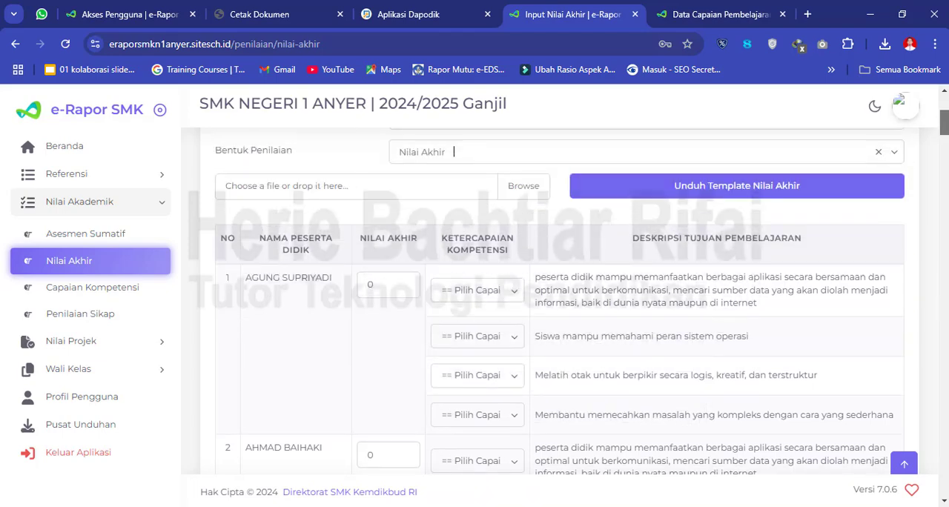
{"action": "scroll", "coordinate": [946, 129], "scroll_direction": "down", "scroll_amount": 2}
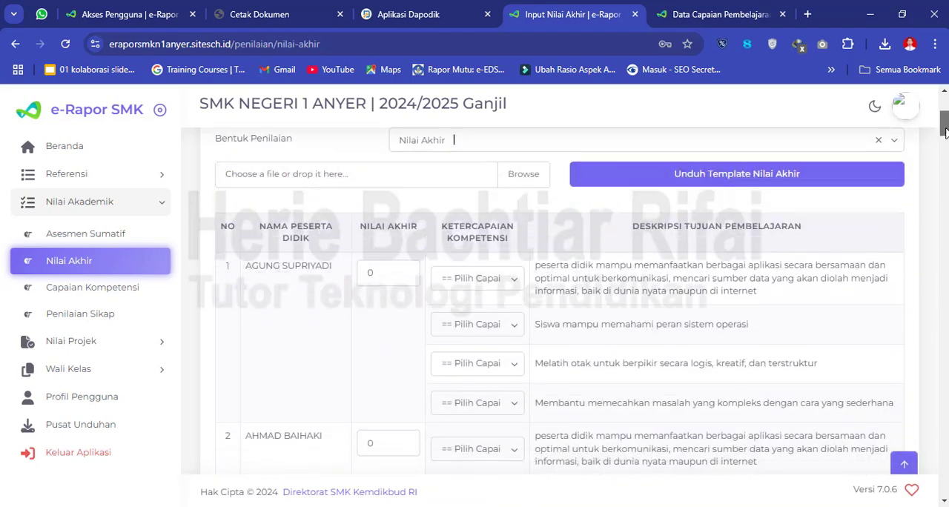
{"action": "left_click_drag", "start_coordinate": [945, 126], "coordinate": [946, 126]}
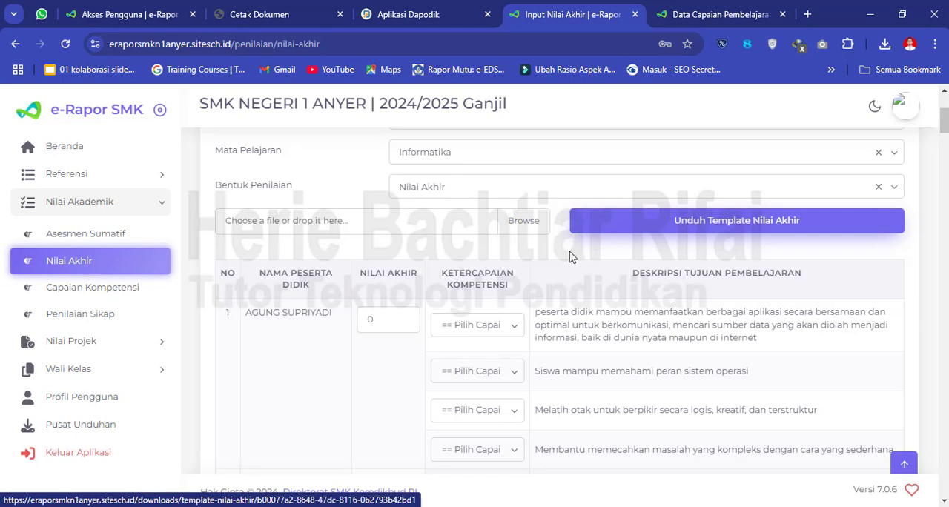
{"action": "left_click", "coordinate": [390, 320]}
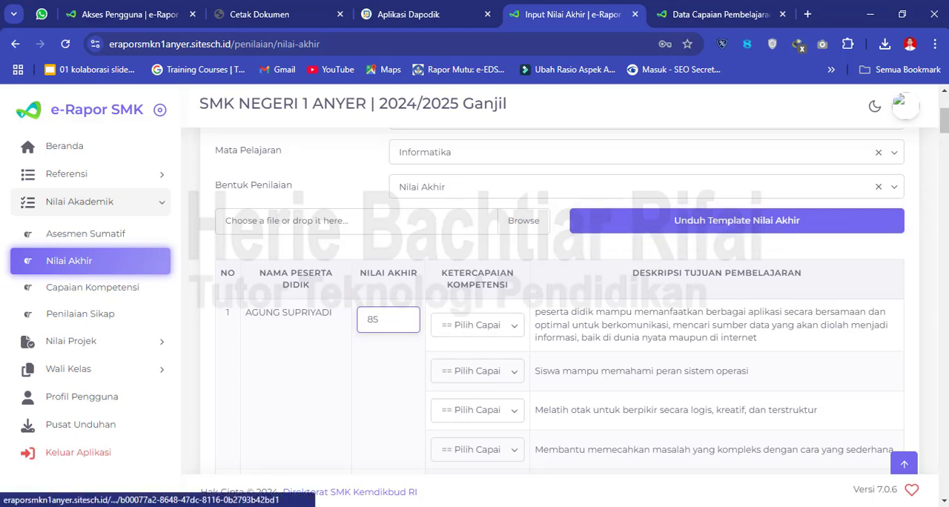
- Examine the Ketercapaian Kompetensi options for the first student's first two learning objectives without choosing any
{"action": "scroll", "coordinate": [945, 132], "scroll_direction": "down", "scroll_amount": 1}
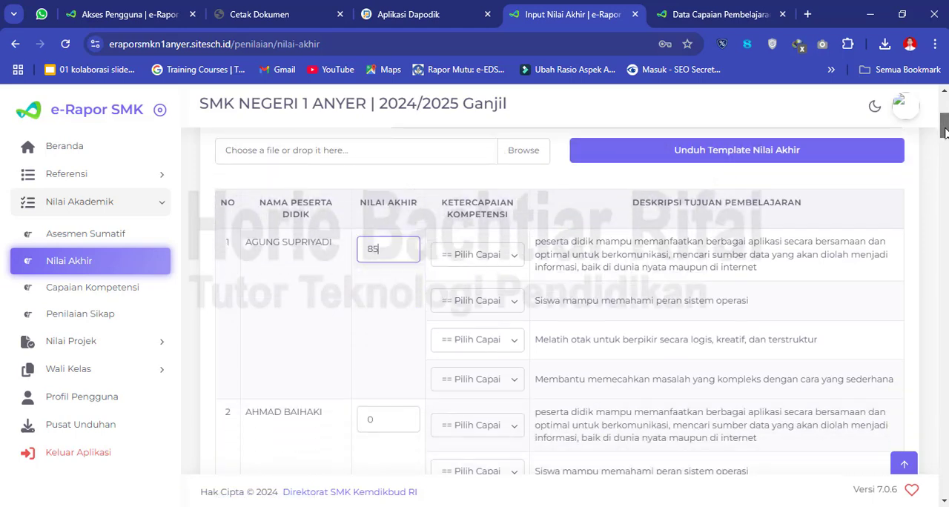
{"action": "scroll", "coordinate": [945, 132], "scroll_direction": "down", "scroll_amount": 1}
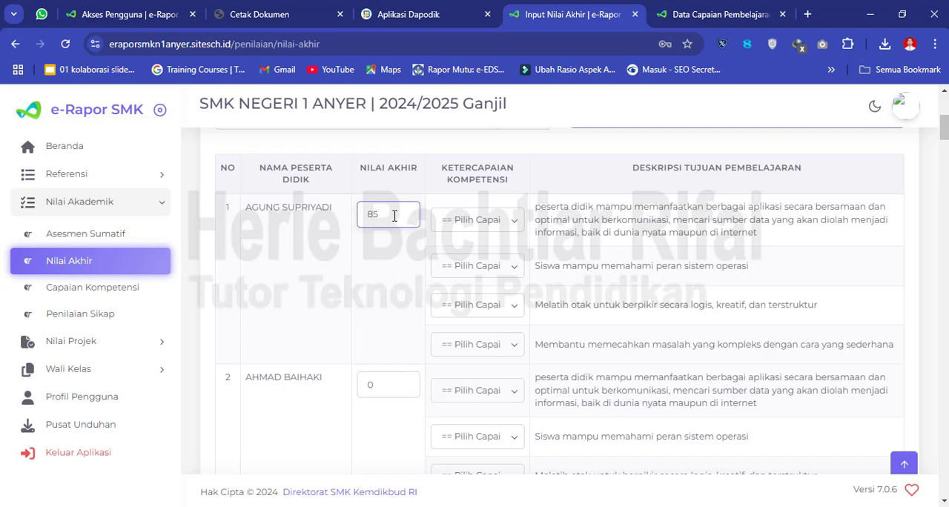
{"action": "left_click", "coordinate": [468, 227]}
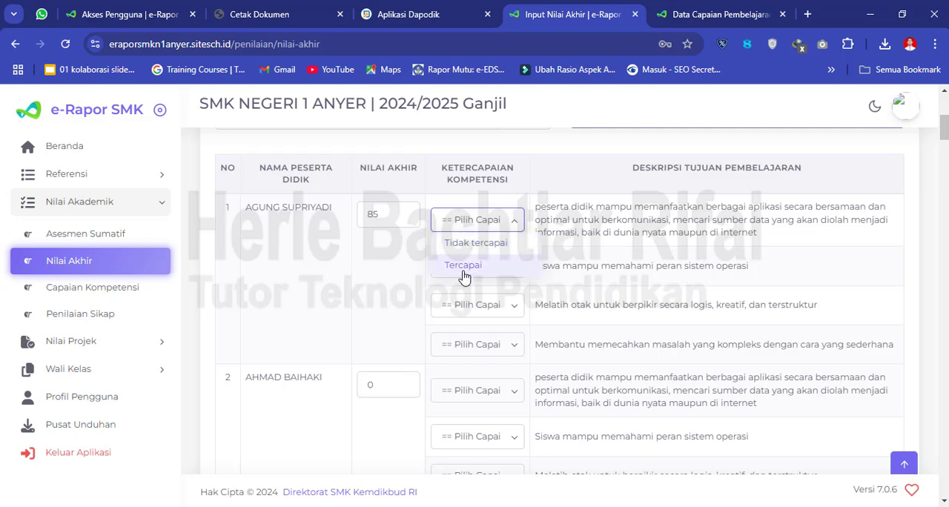
{"action": "left_click", "coordinate": [410, 272]}
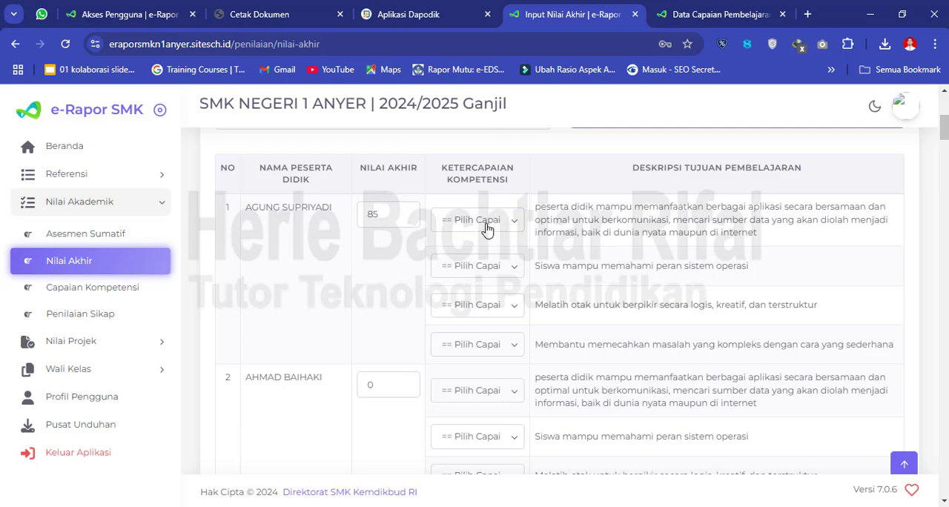
{"action": "left_click", "coordinate": [485, 268]}
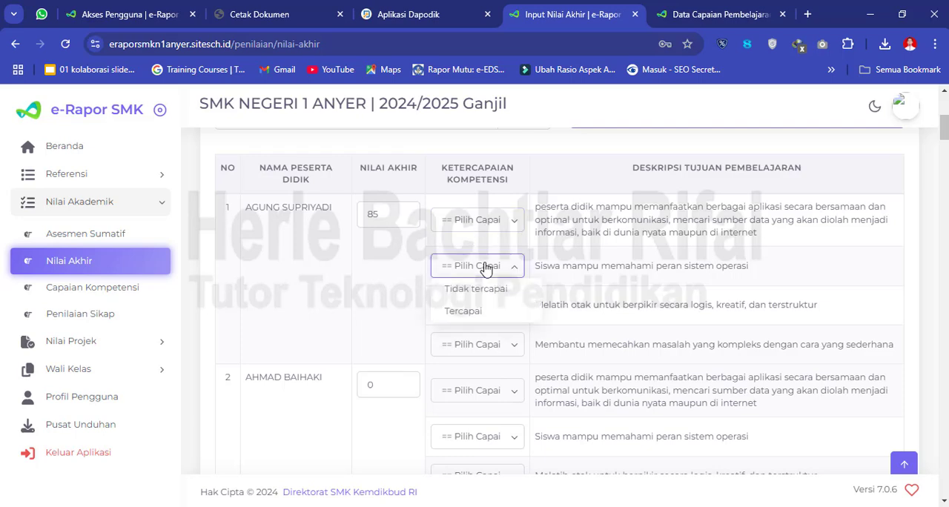
{"action": "left_click", "coordinate": [402, 308]}
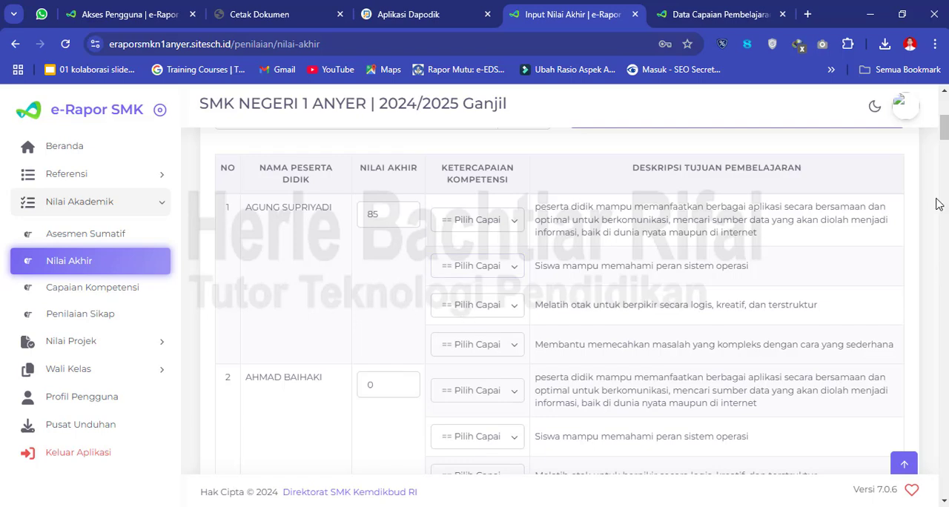
- Switch to Excel, review the Ketercapaian Kompetensi column in the Template Nilai Akhir workbook, and close that workbook
{"action": "left_click_drag", "start_coordinate": [945, 128], "coordinate": [945, 121]}
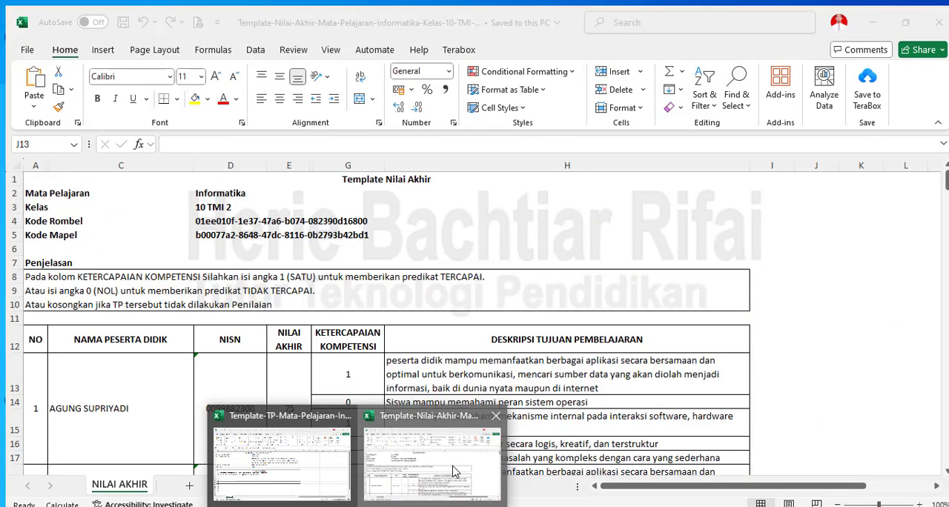
{"action": "left_click", "coordinate": [454, 472]}
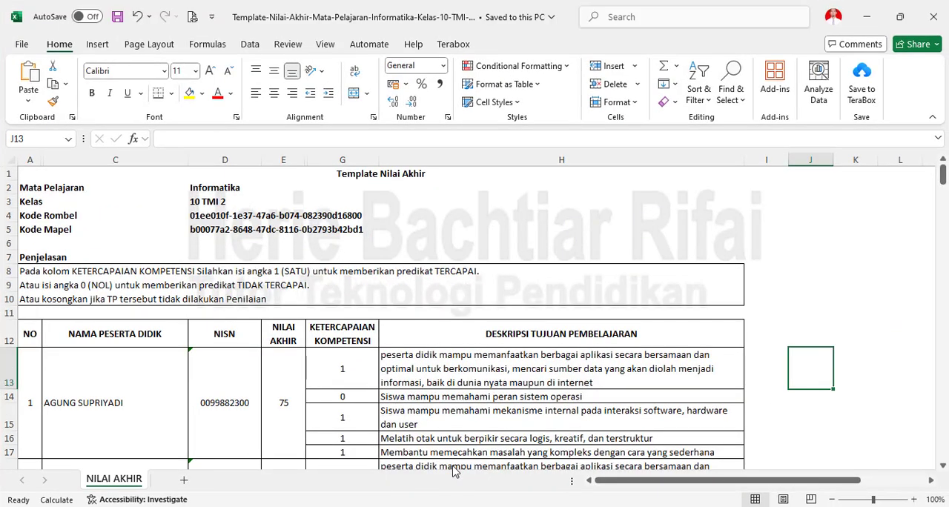
{"action": "left_click_drag", "start_coordinate": [944, 181], "coordinate": [944, 199]}
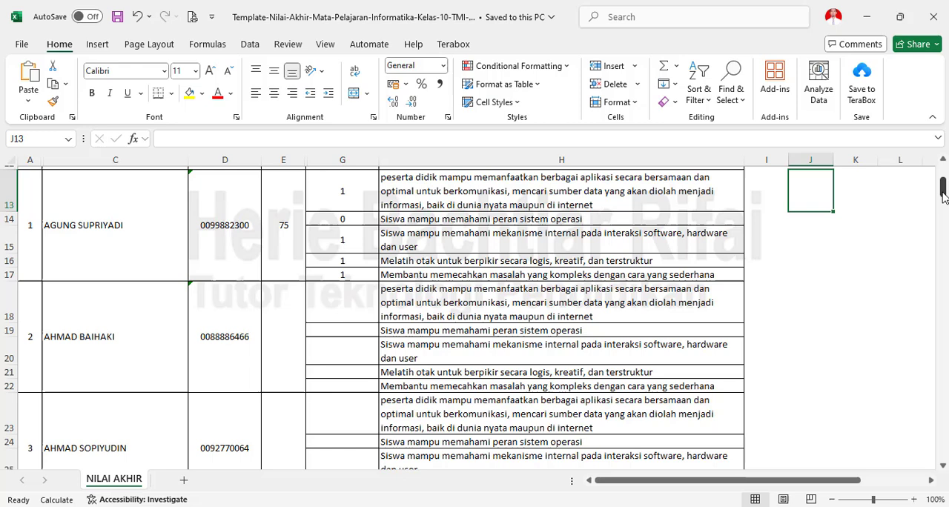
{"action": "left_click", "coordinate": [351, 289]}
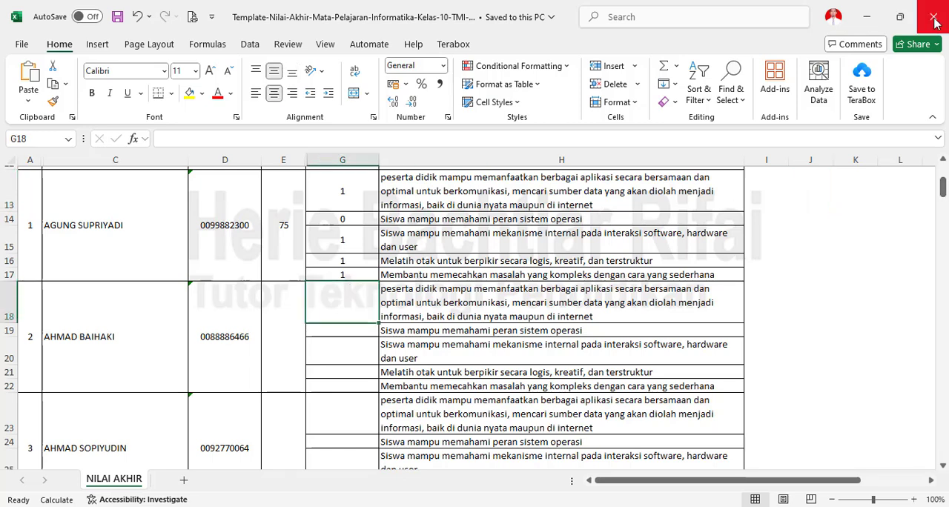
{"action": "left_click", "coordinate": [935, 22]}
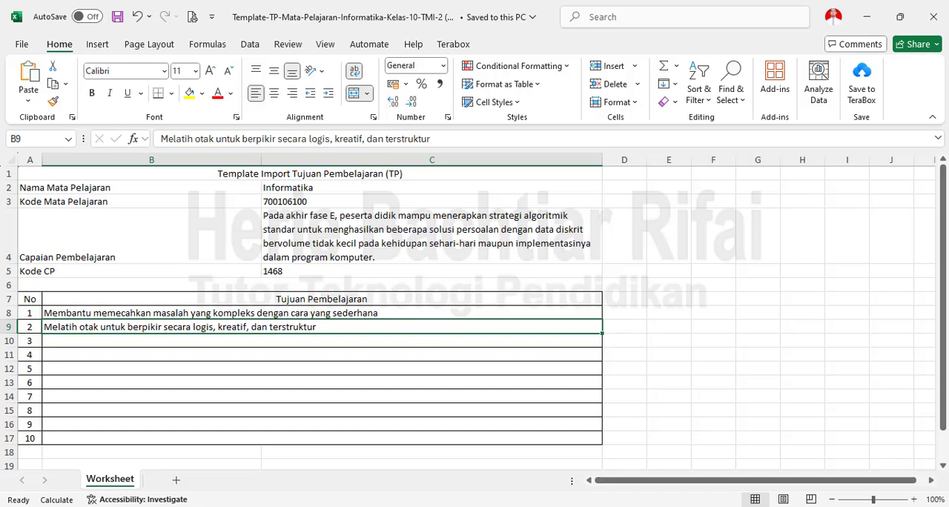
- Switch back to e-Rapor SMK in the browser and download the Nilai Akhir template for Informatika in 10 TMI 2
{"action": "left_click", "coordinate": [307, 506]}
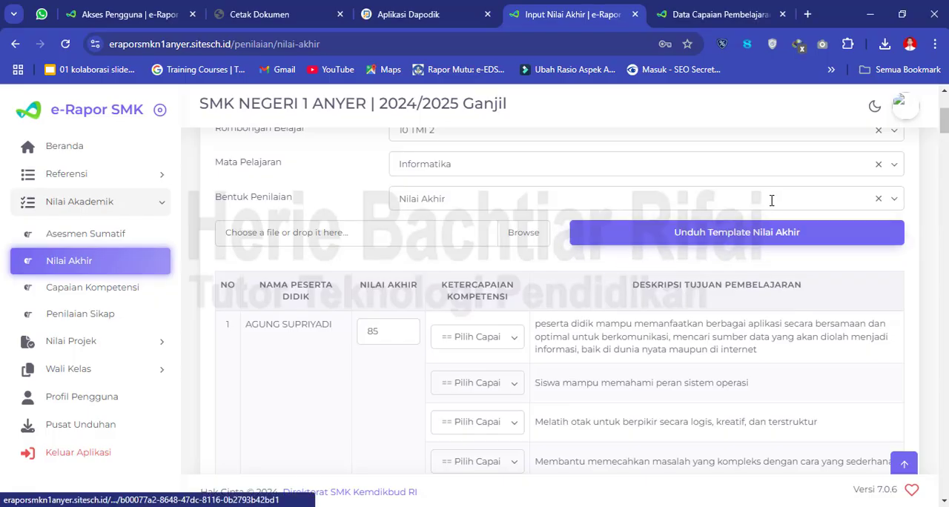
{"action": "left_click", "coordinate": [635, 248]}
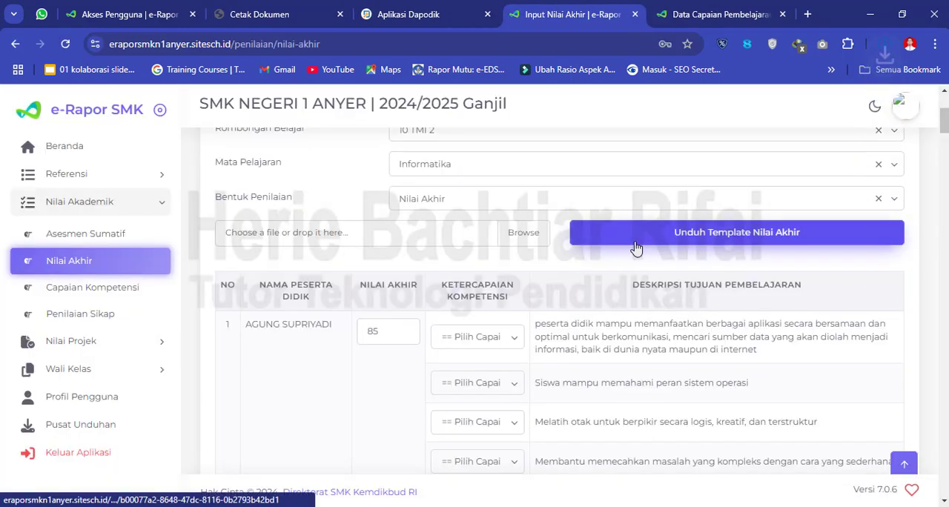
- Open the newly downloaded Template-Nilai-Akhir-Mata-Pelajaran-Informatika-Kelas-10-TMI-2 (1).xlsx in Excel and enable editing
{"action": "left_click", "coordinate": [884, 46]}
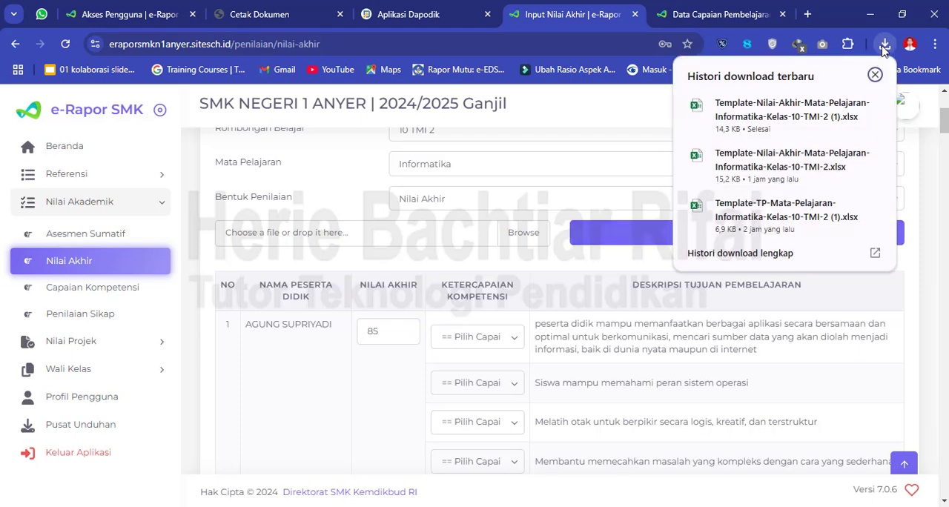
{"action": "left_click", "coordinate": [787, 127]}
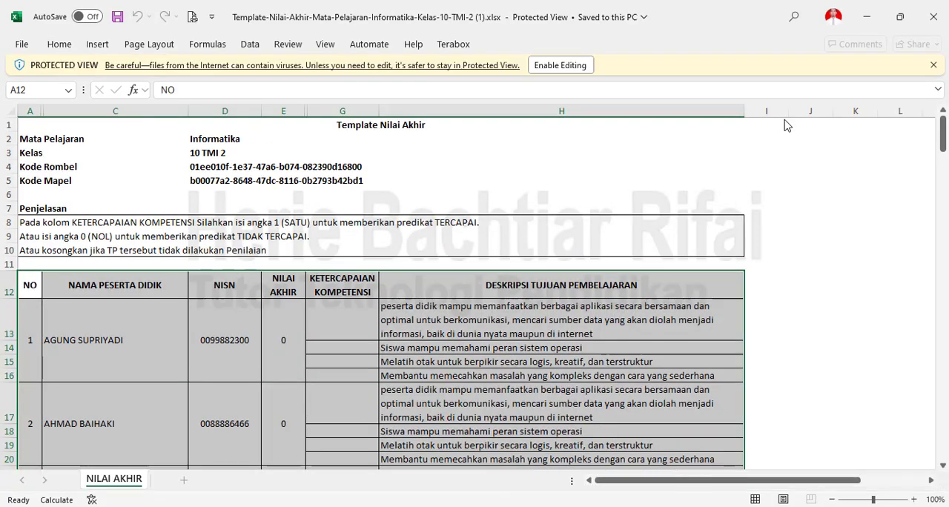
{"action": "left_click", "coordinate": [565, 65]}
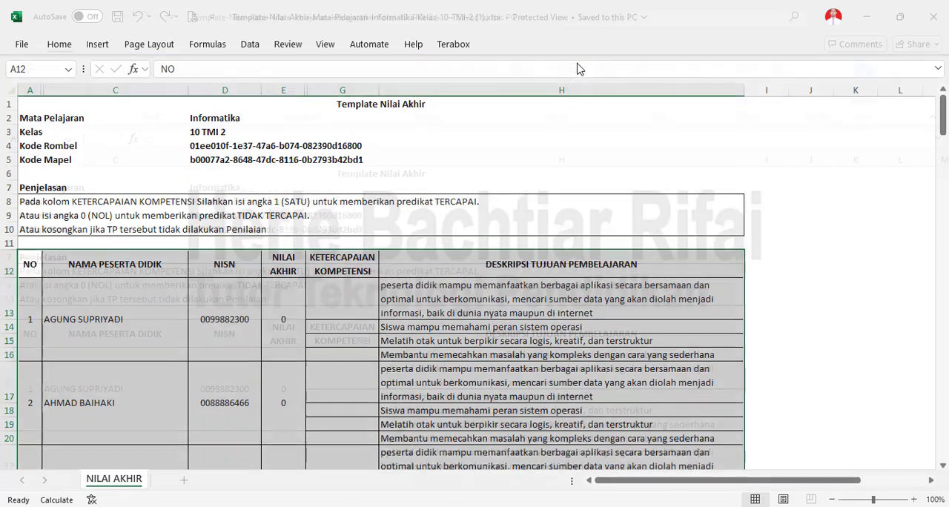
{"action": "left_click", "coordinate": [775, 260]}
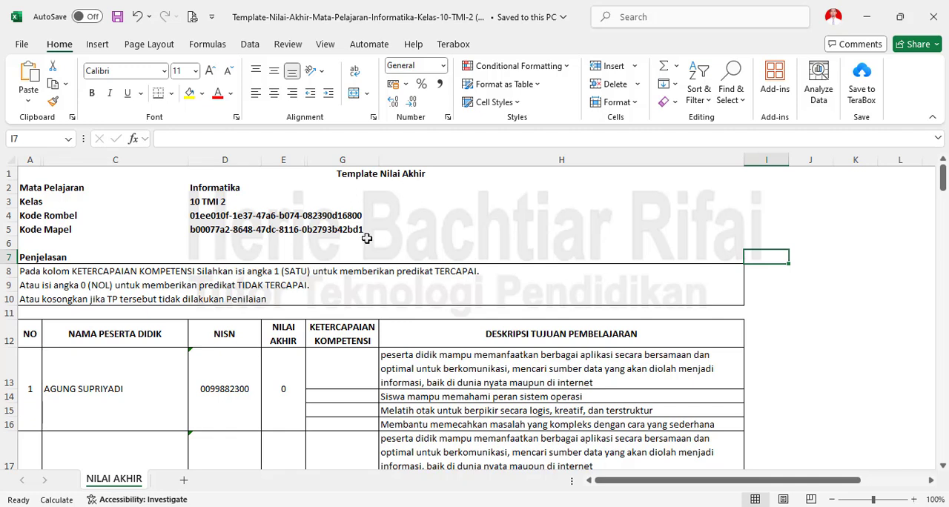
- Examine the template's identity rows, from the title down to the Kode Rombel and Kode Mapel cells, without changing them
{"action": "left_click", "coordinate": [46, 174]}
{"action": "left_click_drag", "start_coordinate": [46, 174], "coordinate": [145, 232]}
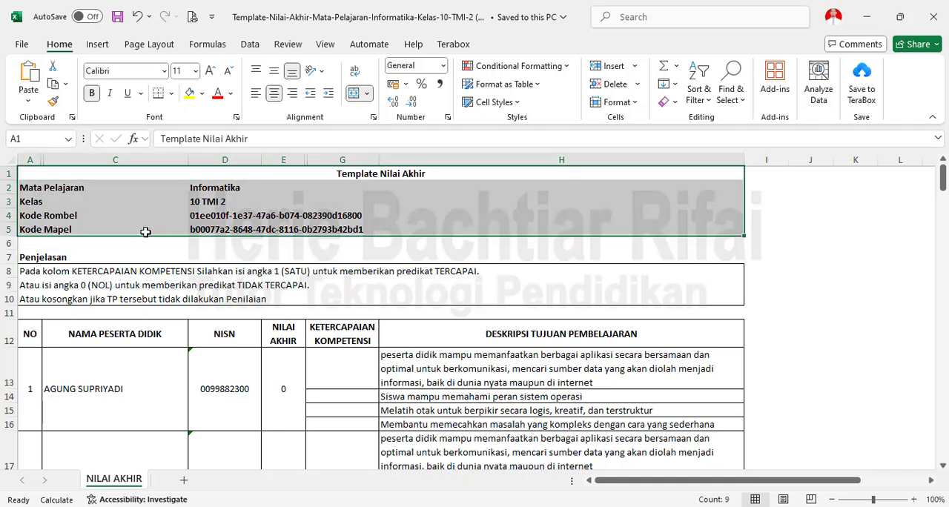
{"action": "left_click", "coordinate": [204, 224]}
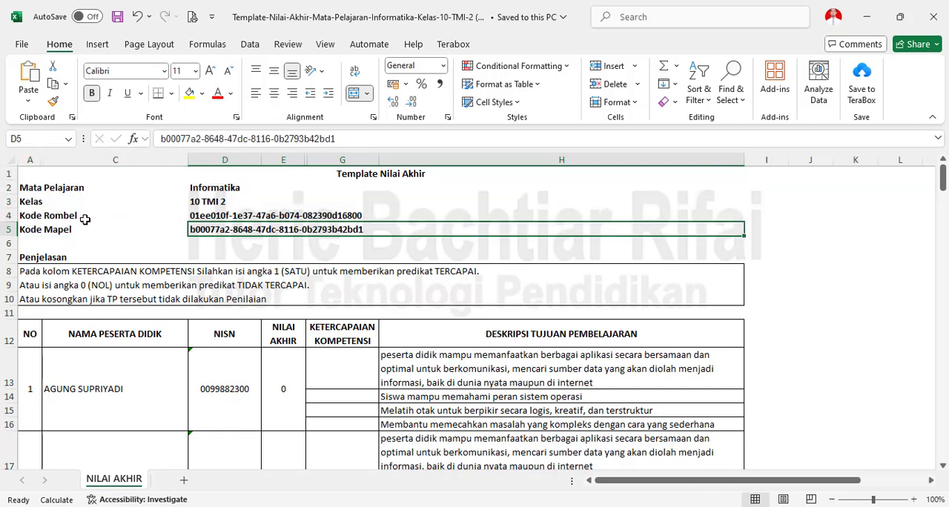
{"action": "left_click", "coordinate": [277, 212]}
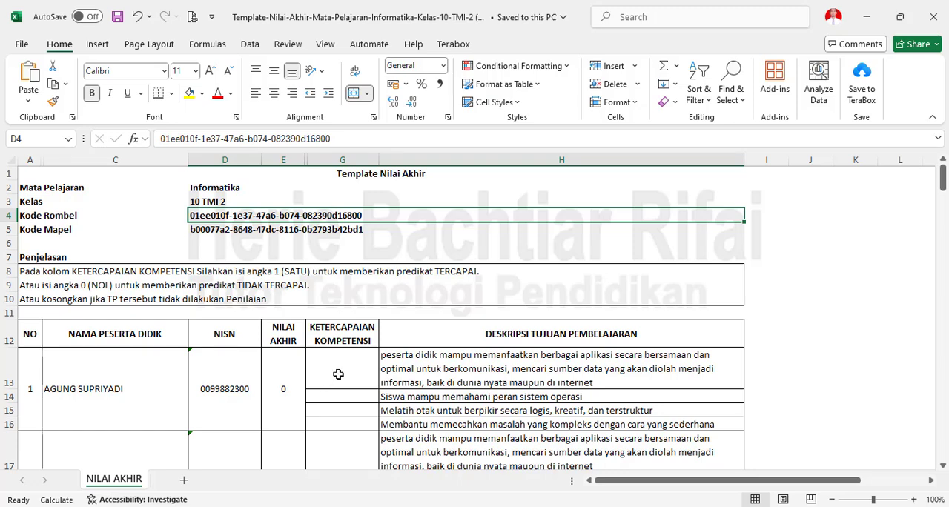
- Compare the template's Nilai Akhir and Ketercapaian Kompetensi cells for the first student with the achievement choices in e-Rapor SMK, then return to Excel
{"action": "left_click", "coordinate": [277, 388]}
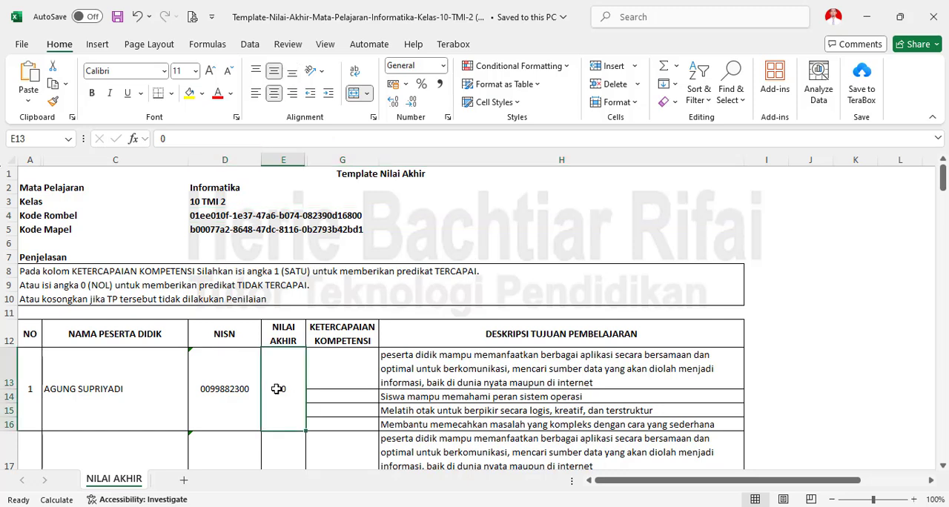
{"action": "left_click", "coordinate": [355, 370]}
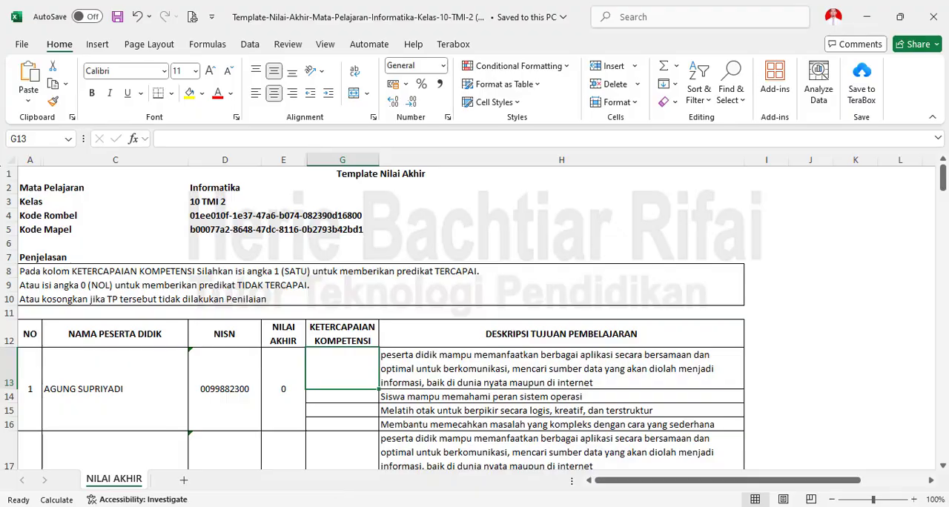
{"action": "key", "text": "alt+Tab"}
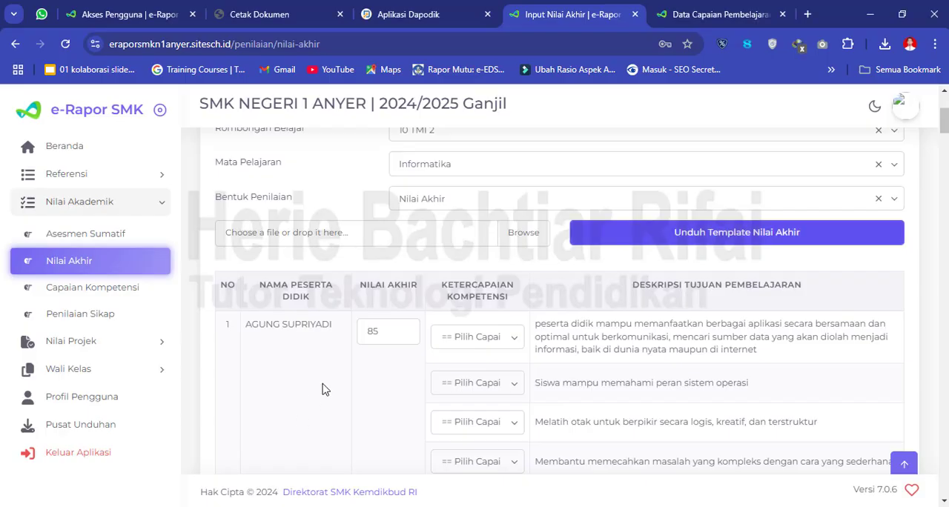
{"action": "left_click", "coordinate": [479, 340]}
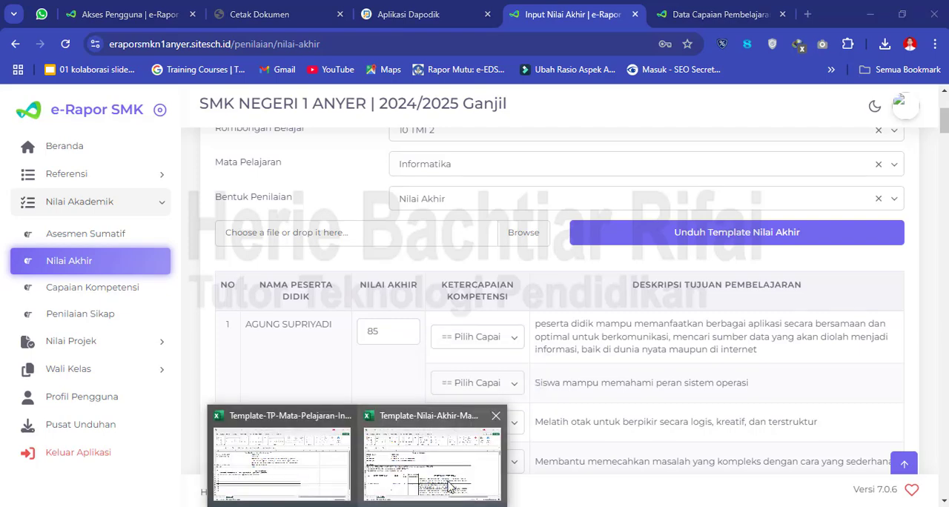
{"action": "left_click", "coordinate": [451, 488]}
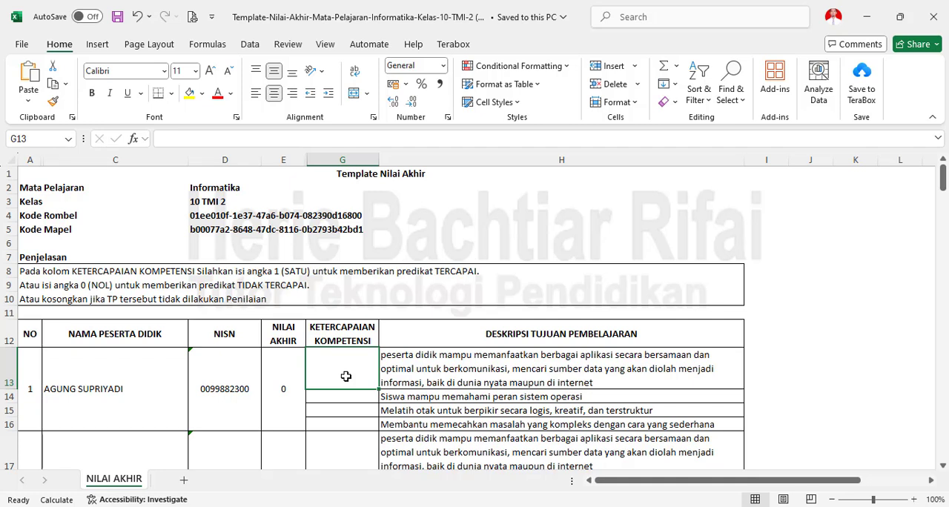
- Enter Ketercapaian Kompetensi values 1, 1, 1 and 0 for the first student's four learning objectives in G13:G16
{"action": "type", "text": "1"}
{"action": "key", "text": "Return"}
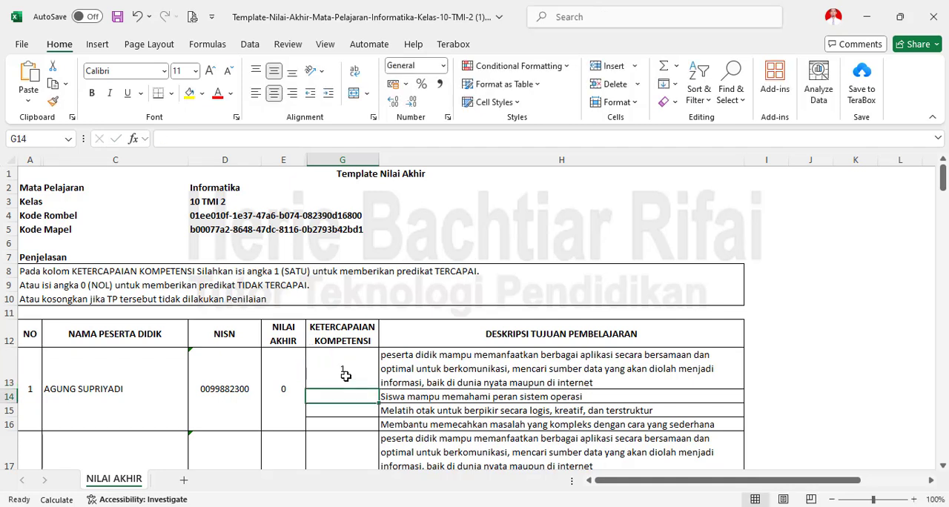
{"action": "type", "text": "1"}
{"action": "key", "text": "Return"}
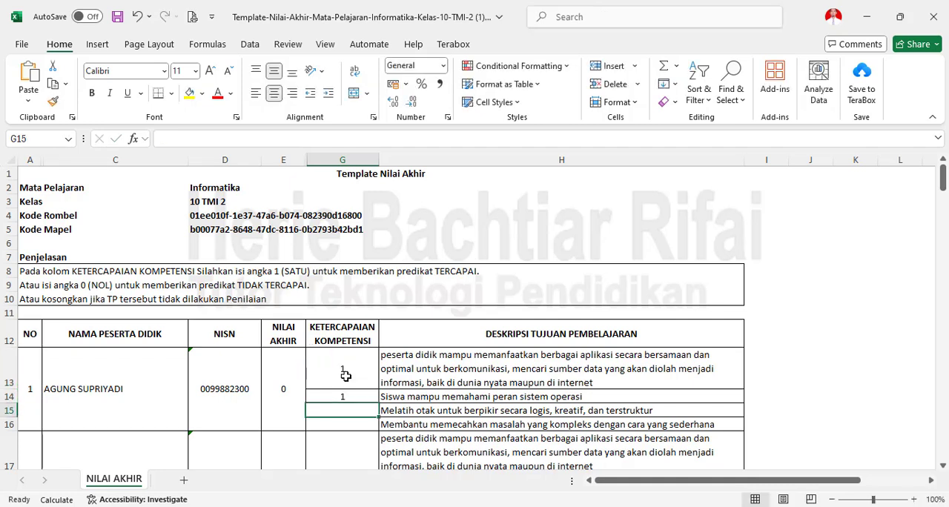
{"action": "type", "text": "1"}
{"action": "key", "text": "Return"}
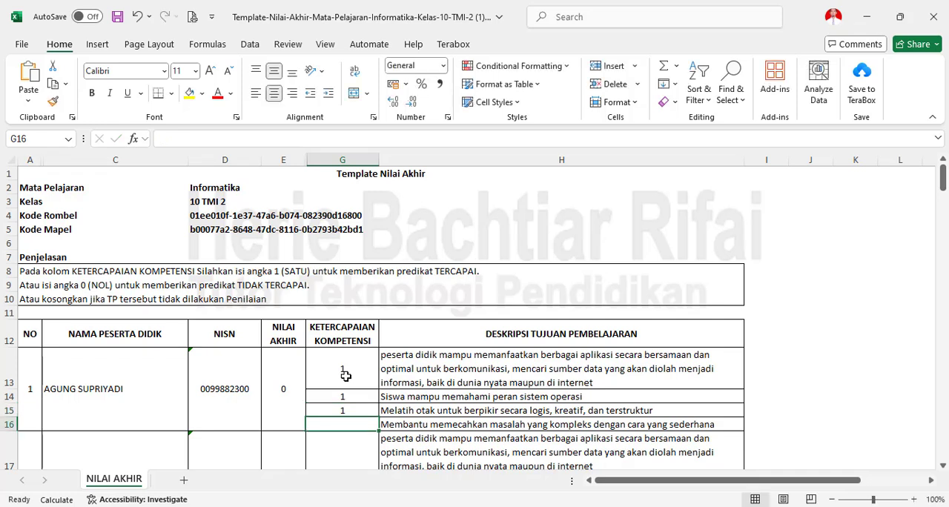
{"action": "type", "text": "0"}
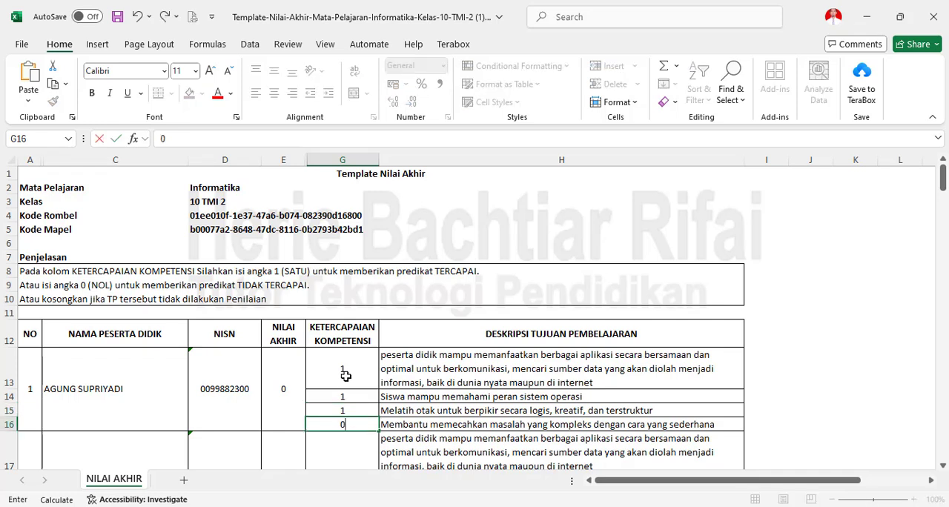
- Set the first student's Nilai Akhir to 78
{"action": "left_click", "coordinate": [287, 415]}
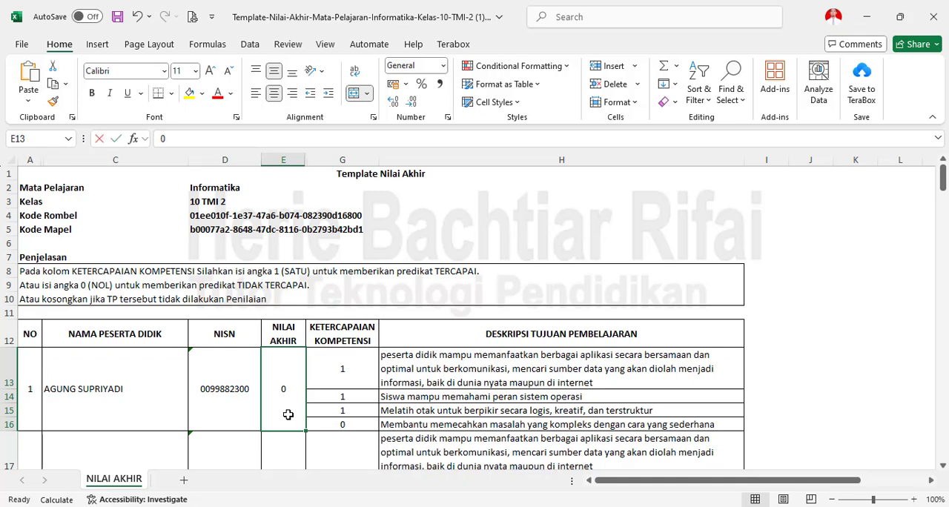
{"action": "type", "text": "78"}
{"action": "left_click", "coordinate": [915, 365]}
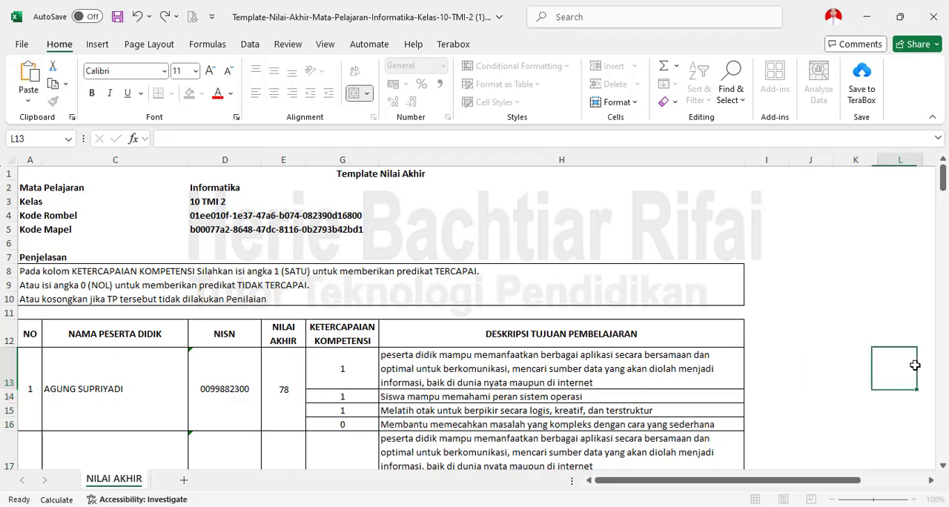
- Review the student list down to the last row, then check the first student's Ketercapaian Kompetensi entries
{"action": "left_click_drag", "start_coordinate": [943, 186], "coordinate": [936, 482]}
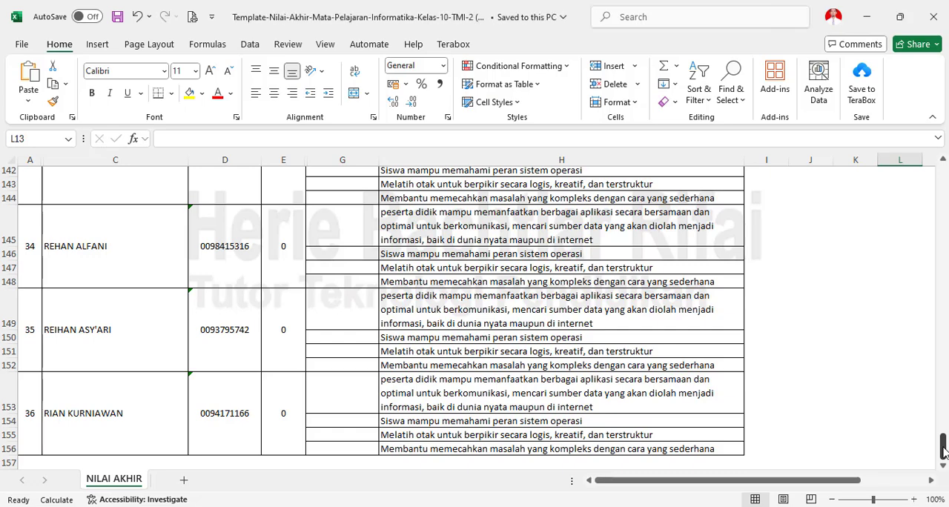
{"action": "left_click_drag", "start_coordinate": [943, 448], "coordinate": [943, 193]}
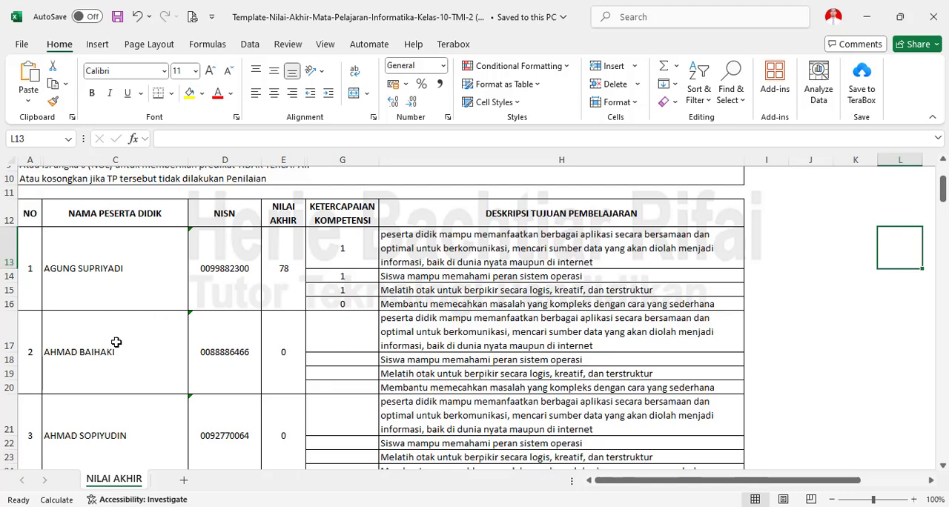
{"action": "left_click", "coordinate": [343, 247]}
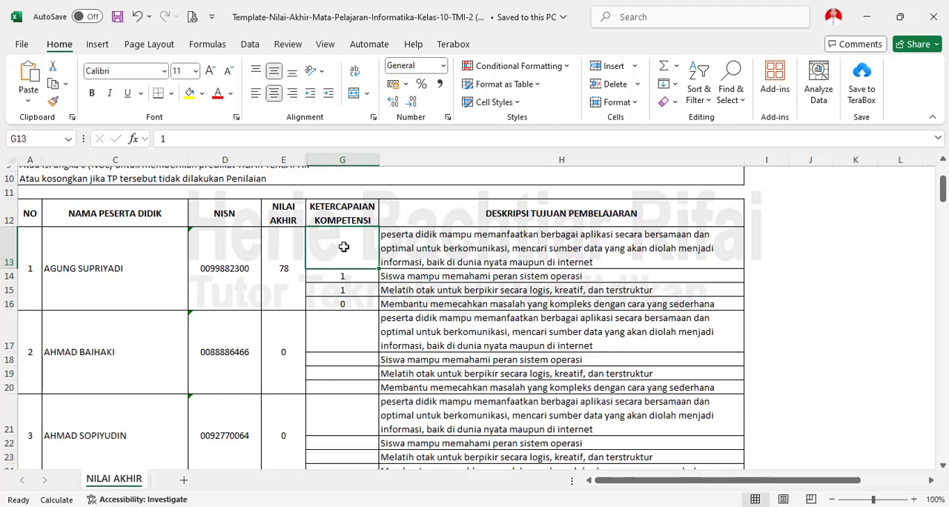
{"action": "left_click_drag", "start_coordinate": [343, 247], "coordinate": [344, 293]}
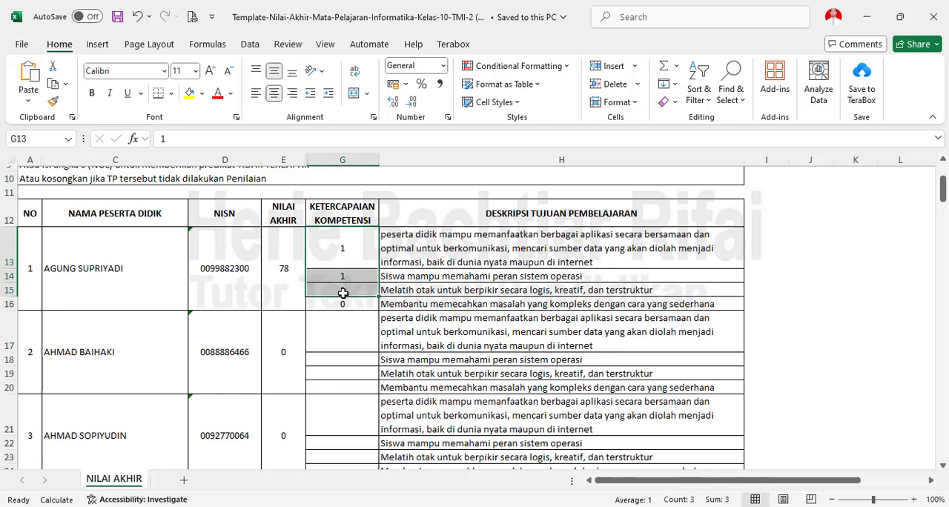
- Enter 1 as the Ketercapaian Kompetensi for all four learning objectives of the second student in G17:G20
{"action": "left_click", "coordinate": [341, 330]}
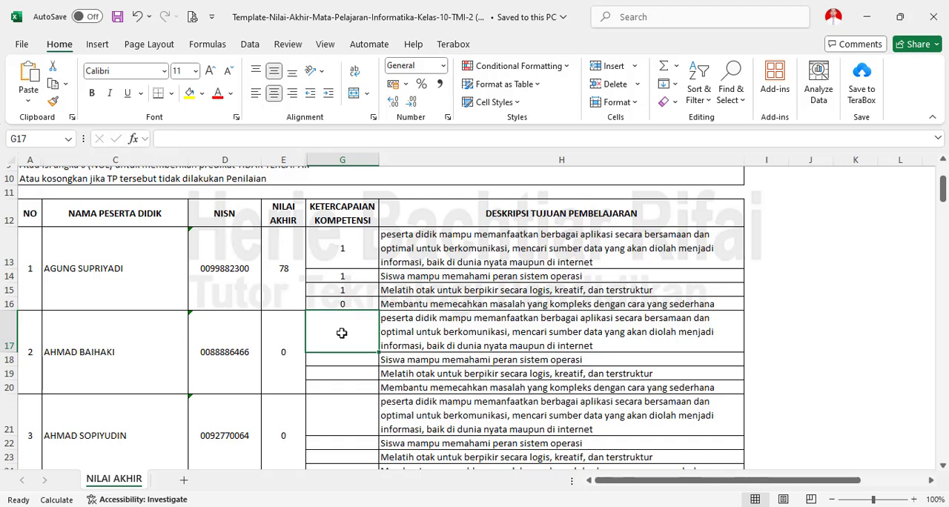
{"action": "key", "text": "Return"}
{"action": "type", "text": "1"}
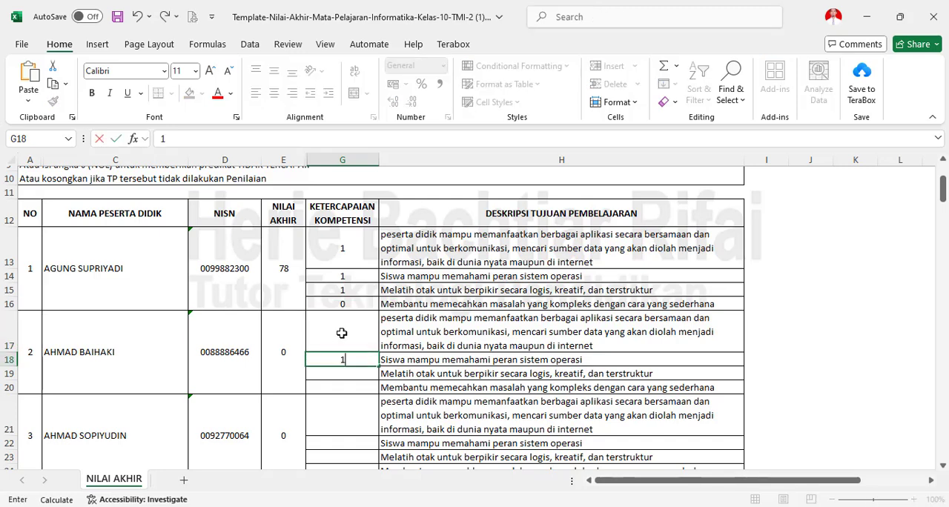
{"action": "key", "text": "Return"}
{"action": "type", "text": "1"}
{"action": "key", "text": "Return"}
{"action": "type", "text": "1"}
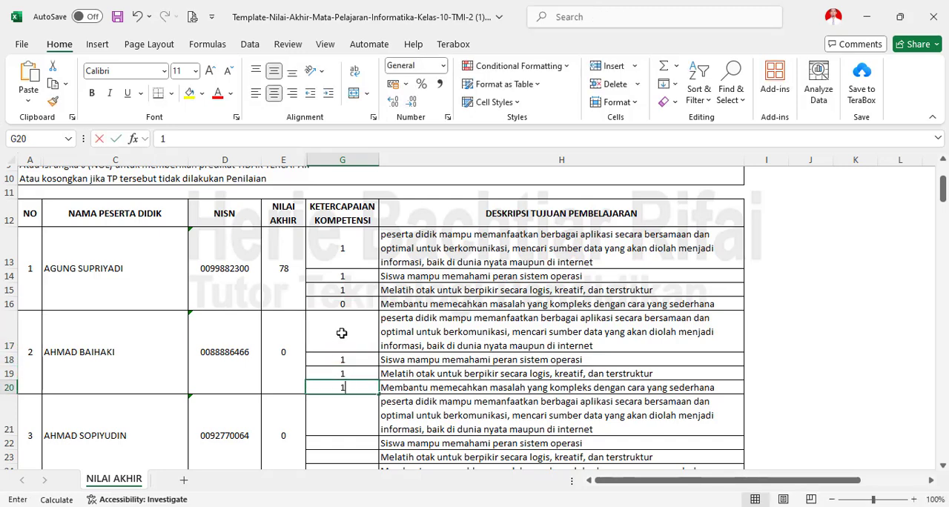
{"action": "key", "text": "Return"}
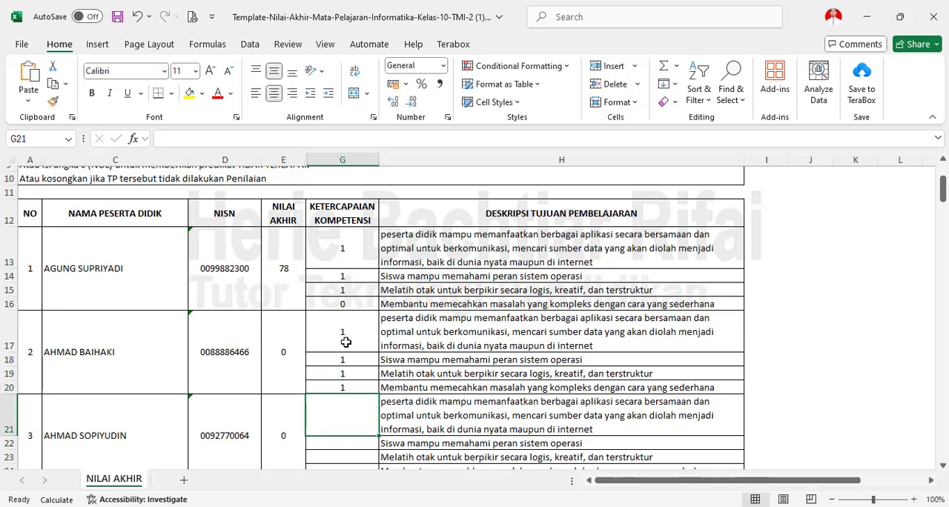
{"action": "left_click", "coordinate": [347, 342]}
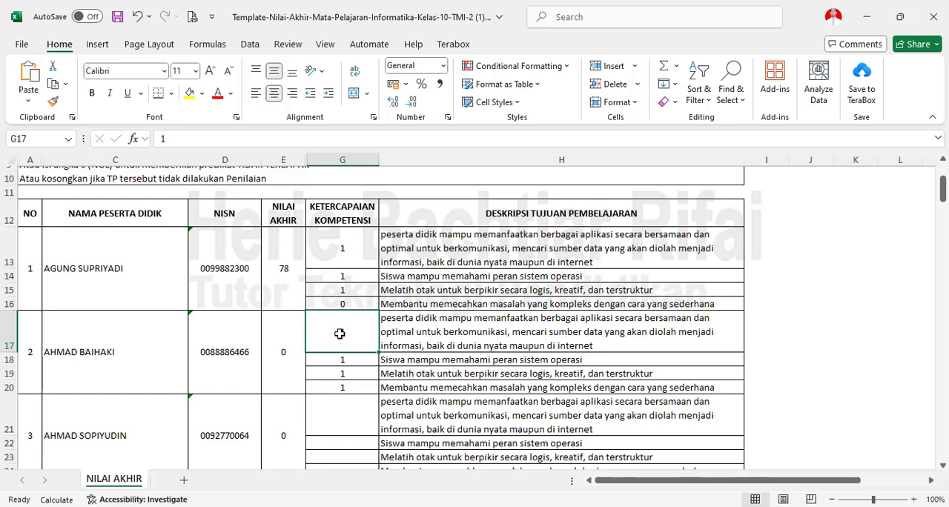
{"action": "left_click_drag", "start_coordinate": [339, 333], "coordinate": [340, 392]}
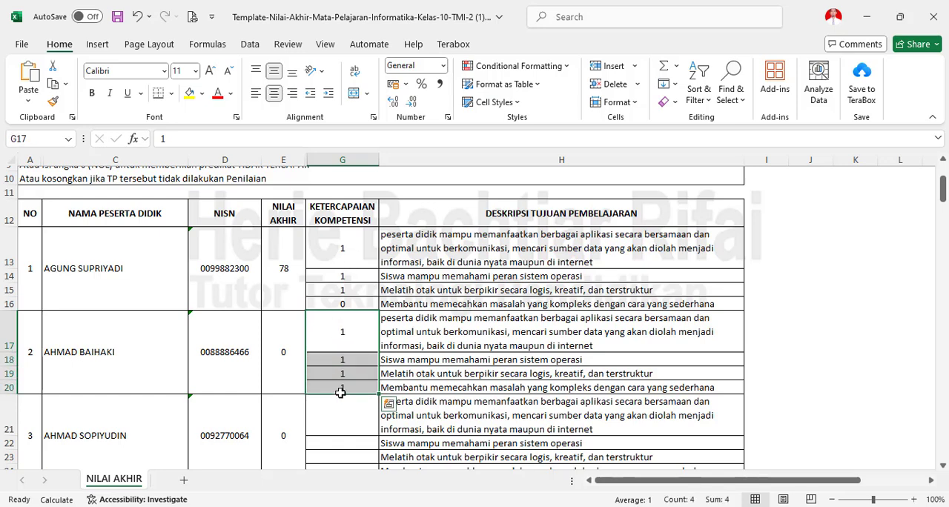
- Set the second student's Nilai Akhir to 83 and save the workbook
{"action": "left_click", "coordinate": [290, 370]}
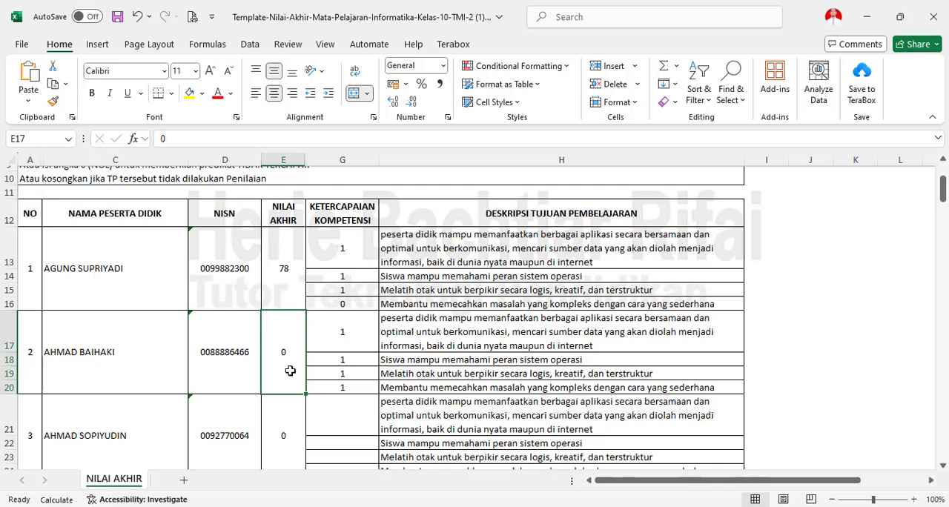
{"action": "type", "text": "7"}
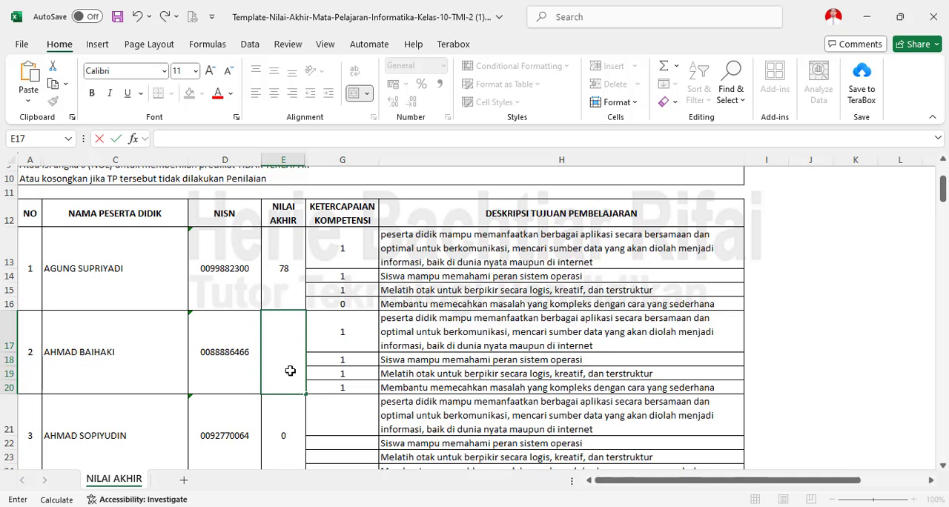
{"action": "type", "text": "83"}
{"action": "left_click", "coordinate": [367, 320]}
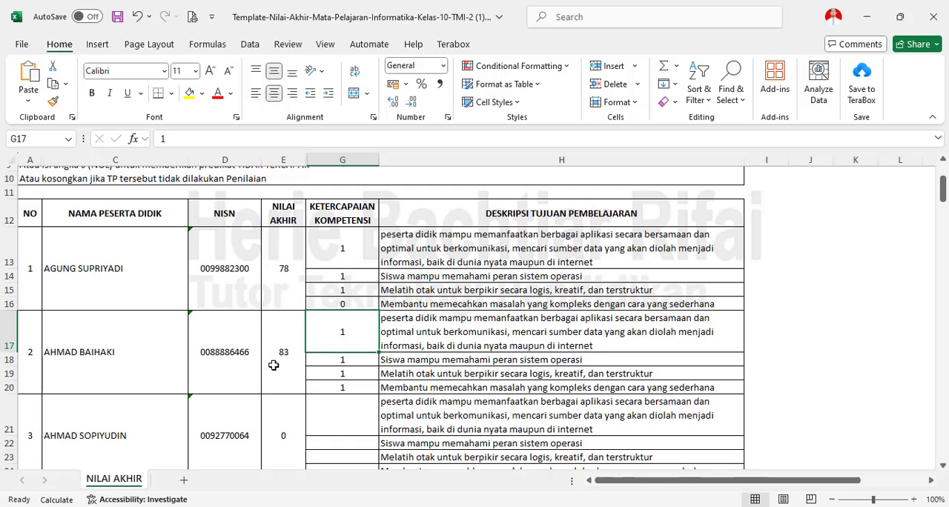
{"action": "key", "text": "ctrl+s"}
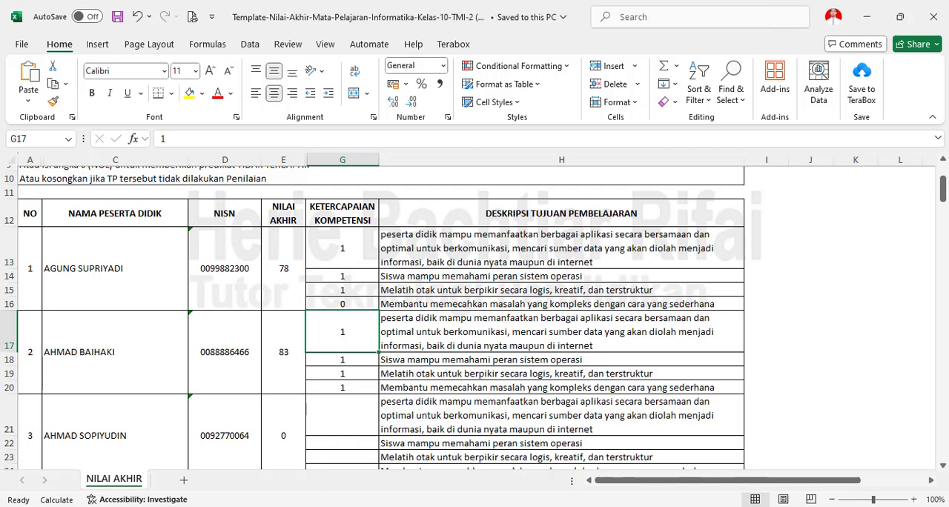
- Switch to e-Rapor SMK in the browser and upload Template-Nilai-Akhir-Mata-Pelajaran-Informatika-Kelas-10-TMI-2 (1).xlsx from Downloads as the Nilai Akhir file
{"action": "key", "text": "alt+Tab"}
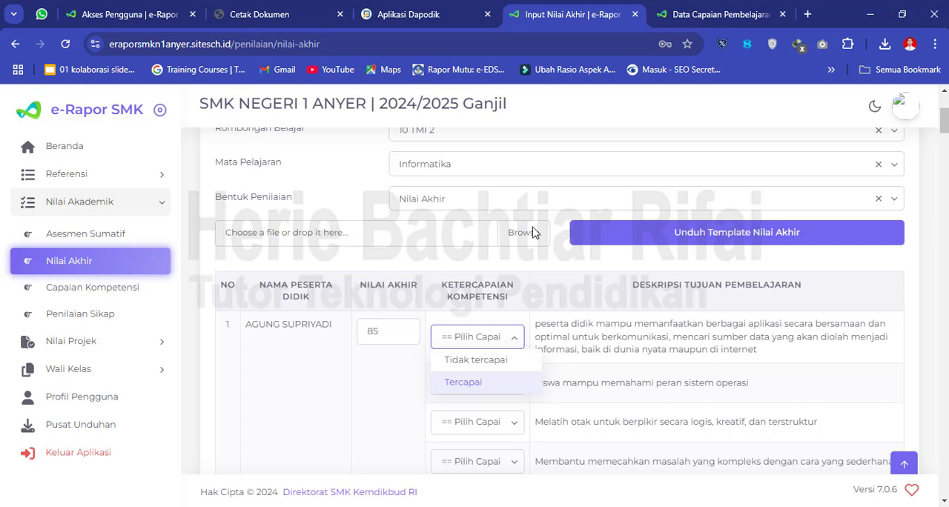
{"action": "left_click", "coordinate": [478, 242]}
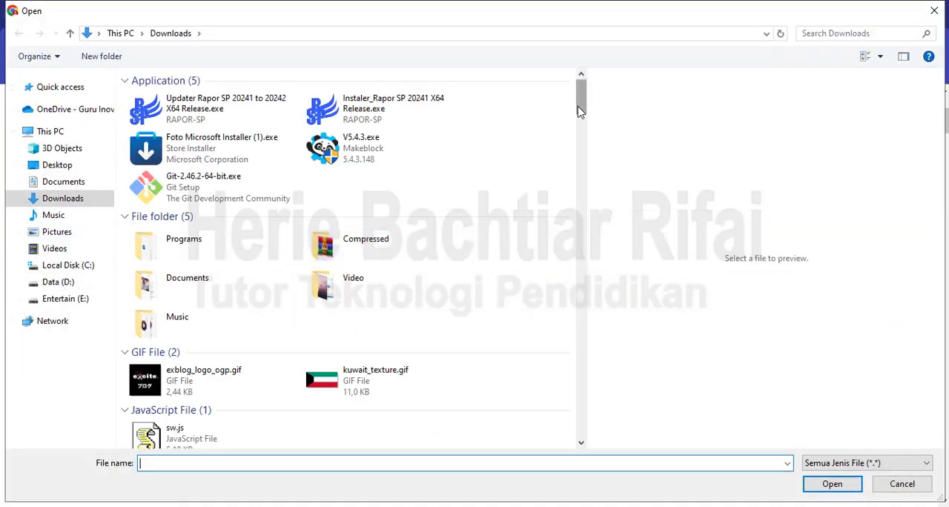
{"action": "left_click_drag", "start_coordinate": [580, 113], "coordinate": [595, 208]}
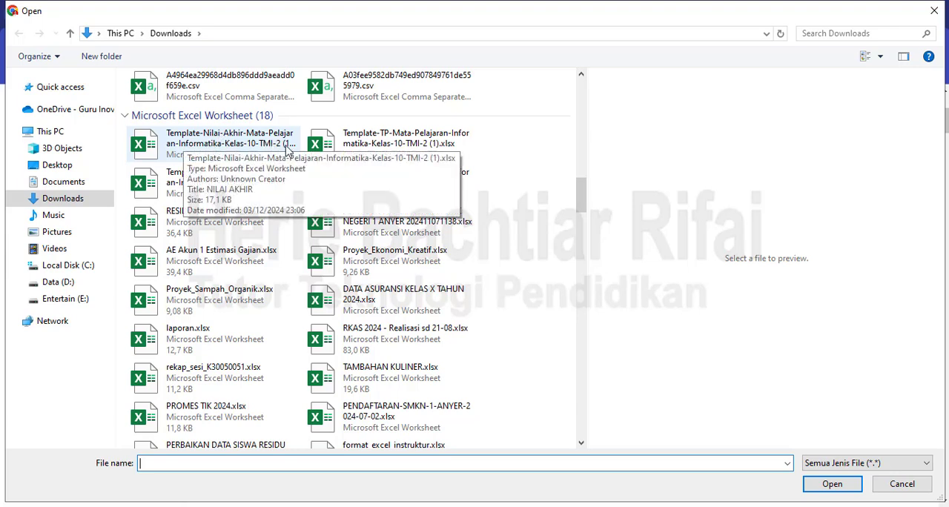
{"action": "left_click", "coordinate": [220, 146]}
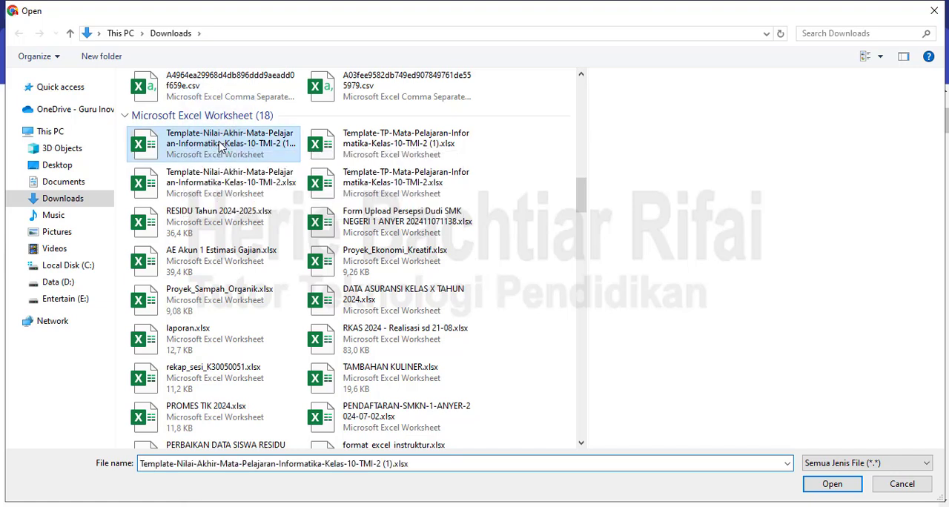
{"action": "double_click", "coordinate": [220, 146]}
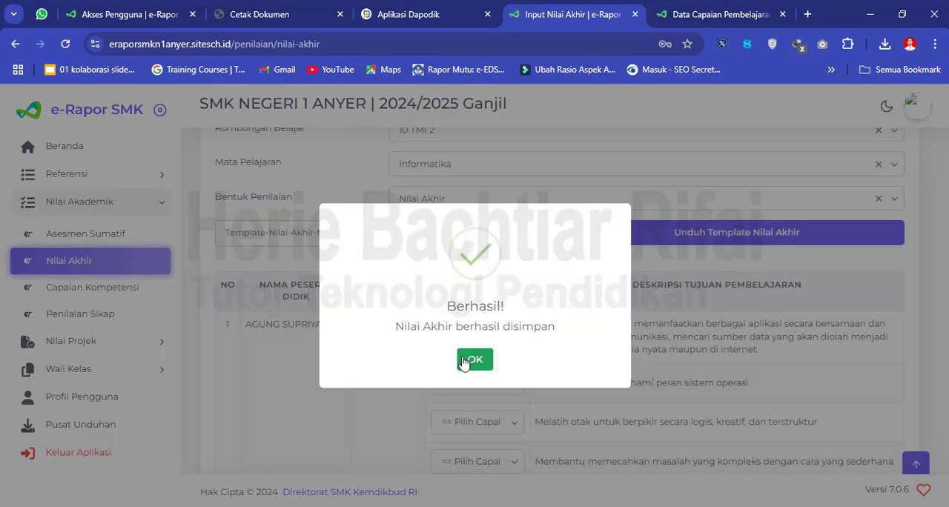
{"action": "left_click", "coordinate": [474, 360]}
- Load the Input Nilai Akhir list for Kelas 10, Reguler, 10 TMI 2, Informatika, with Nilai Akhir as the Bentuk Penilaian
{"action": "left_click", "coordinate": [450, 260]}
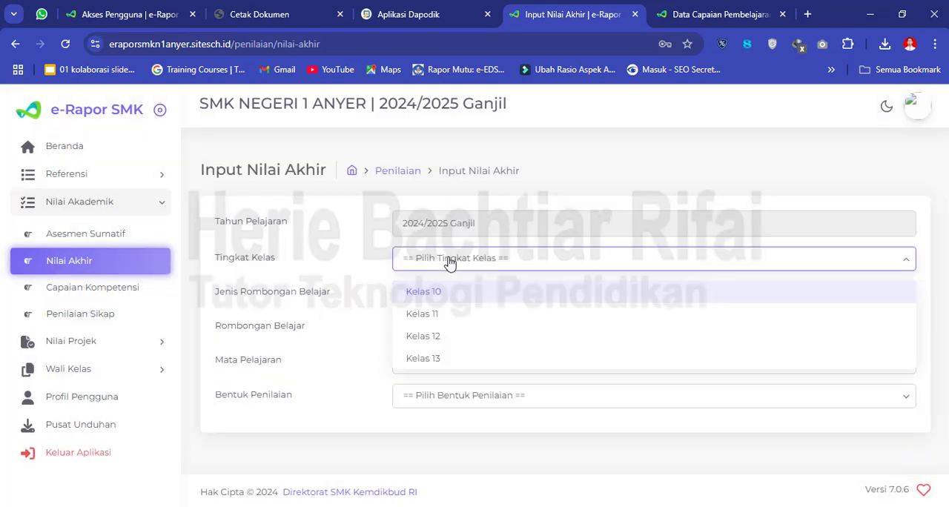
{"action": "left_click", "coordinate": [448, 293]}
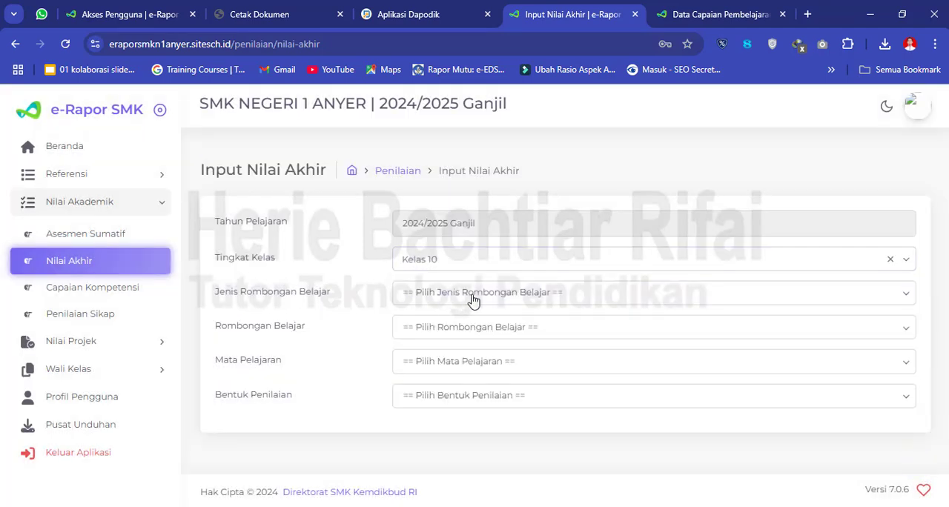
{"action": "left_click", "coordinate": [472, 300]}
{"action": "left_click", "coordinate": [448, 326]}
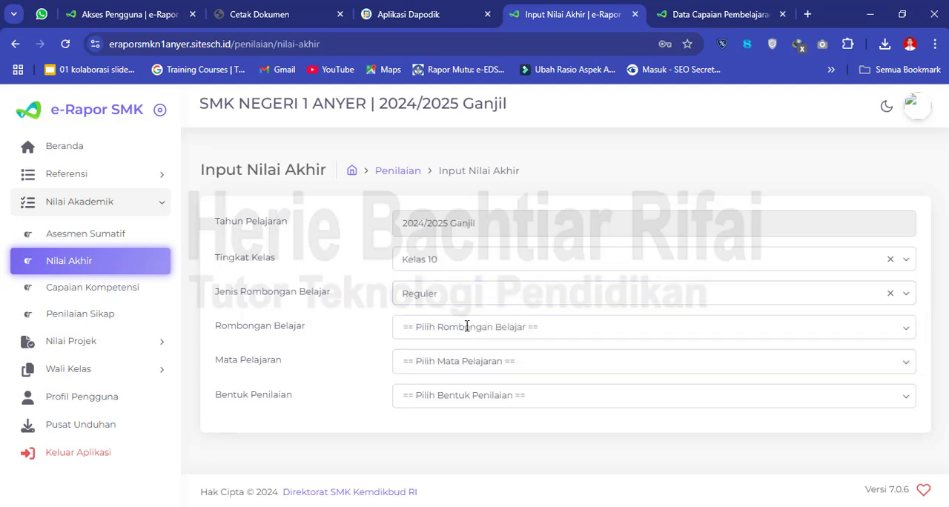
{"action": "left_click", "coordinate": [467, 327]}
{"action": "left_click", "coordinate": [439, 363]}
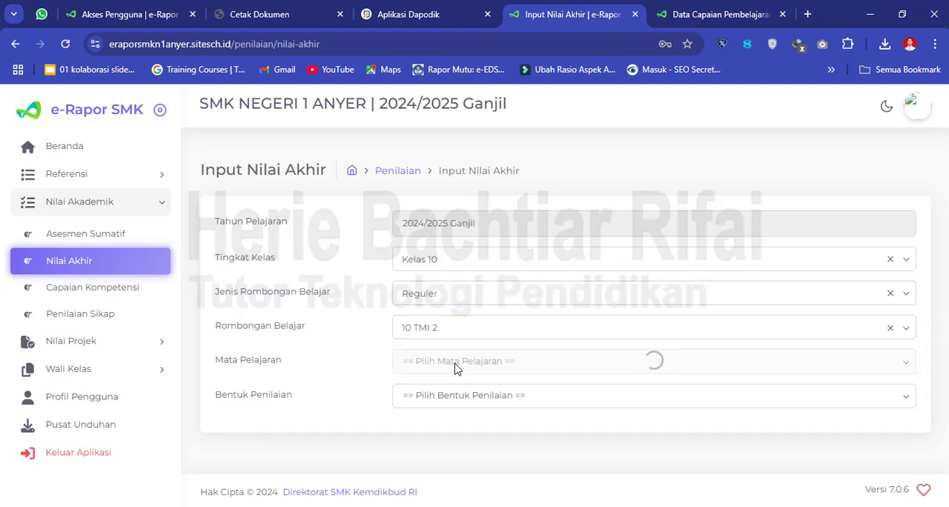
{"action": "left_click", "coordinate": [468, 363]}
{"action": "left_click", "coordinate": [442, 398]}
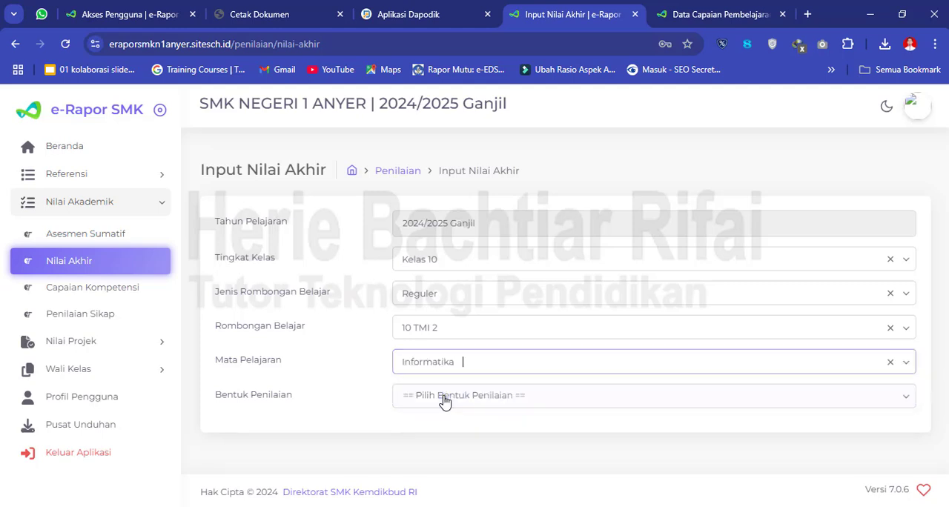
{"action": "left_click", "coordinate": [469, 400]}
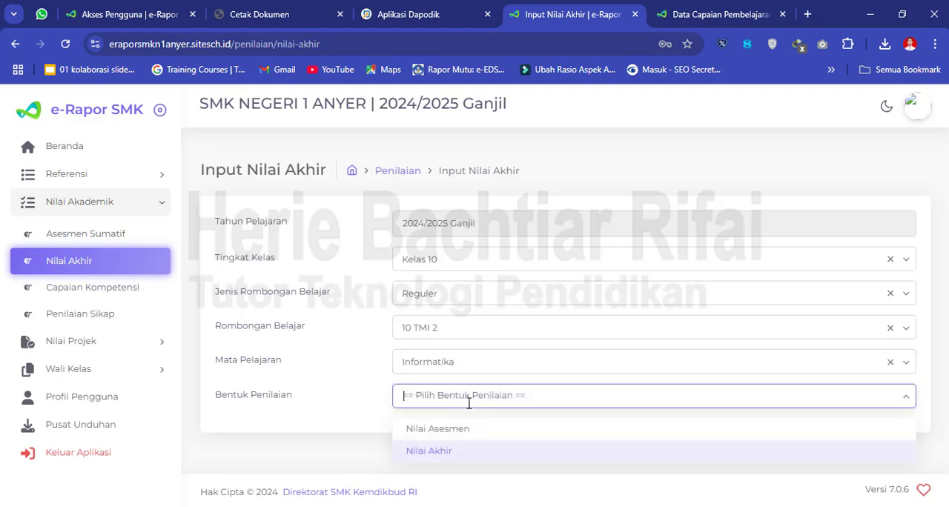
{"action": "left_click", "coordinate": [437, 461]}
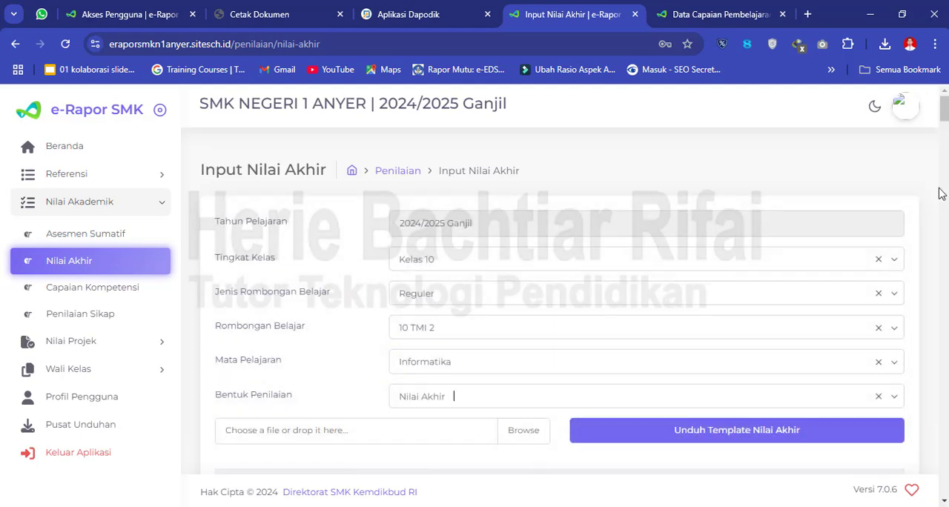
- Compare the first two students' imported Nilai Akhir and Ketercapaian Kompetensi with the entries in the Nilai Akhir template workbook
{"action": "left_click_drag", "start_coordinate": [946, 118], "coordinate": [946, 141]}
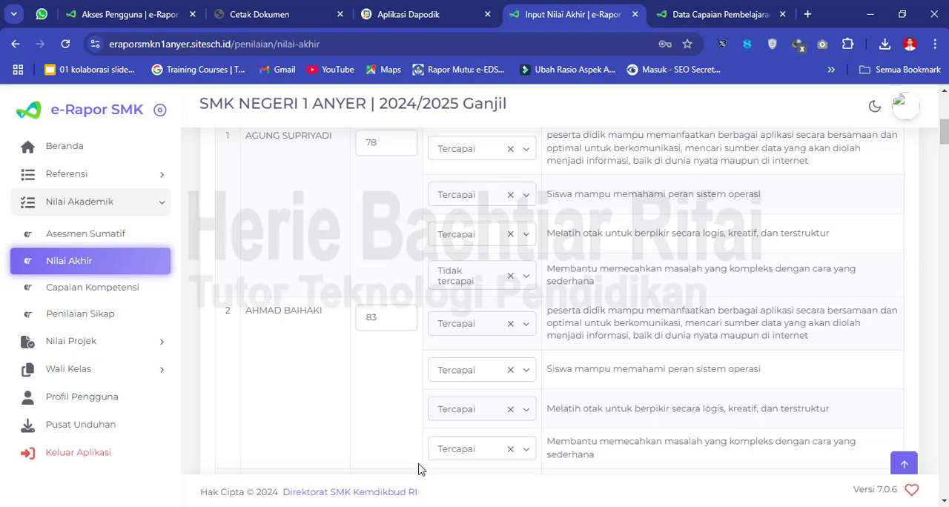
{"action": "mouse_move", "coordinate": [356, 506]}
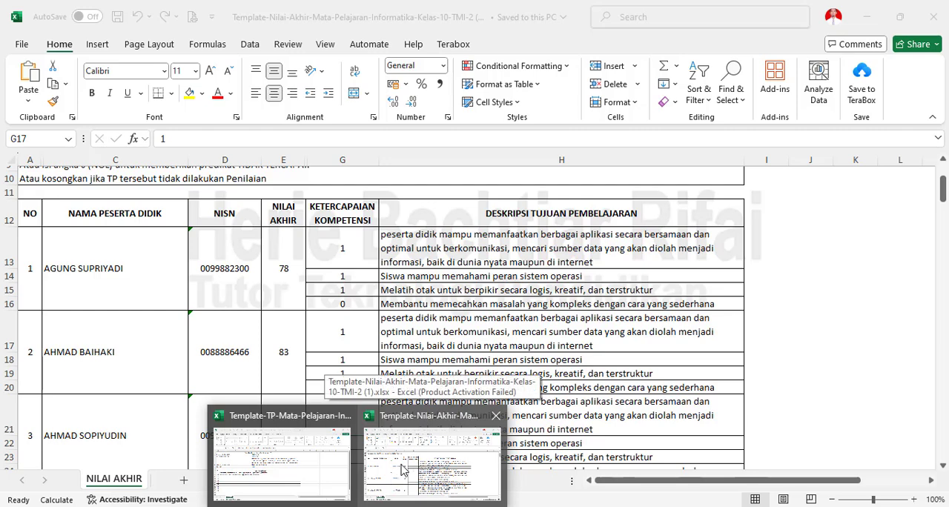
{"action": "left_click", "coordinate": [403, 470]}
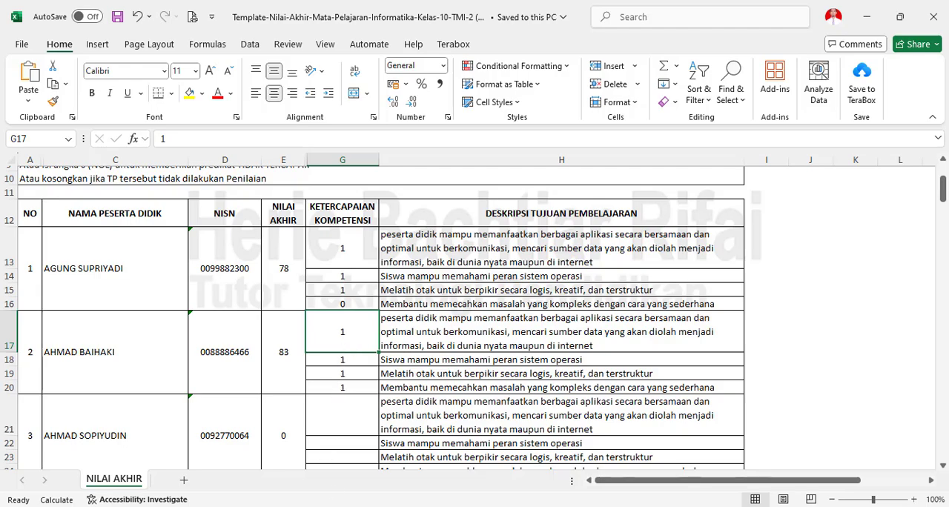
{"action": "key", "text": "alt+Tab"}
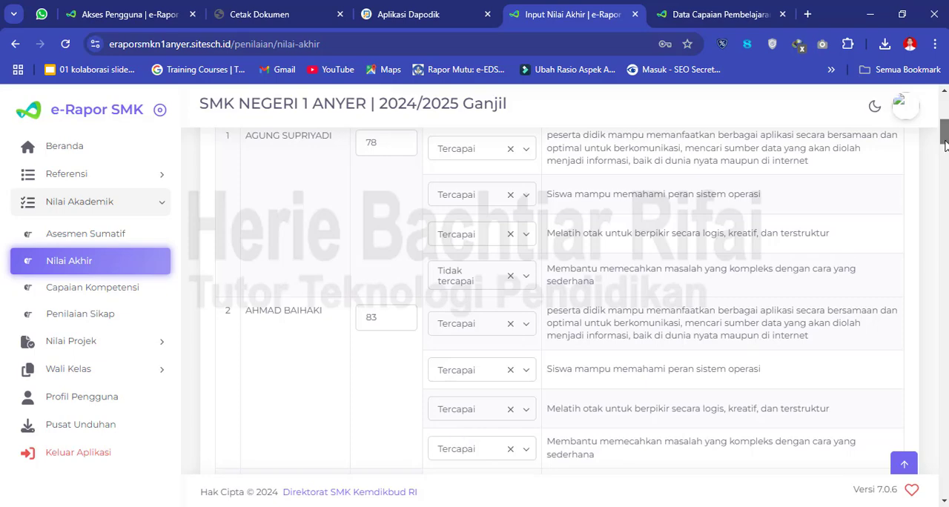
{"action": "left_click_drag", "start_coordinate": [945, 146], "coordinate": [947, 133]}
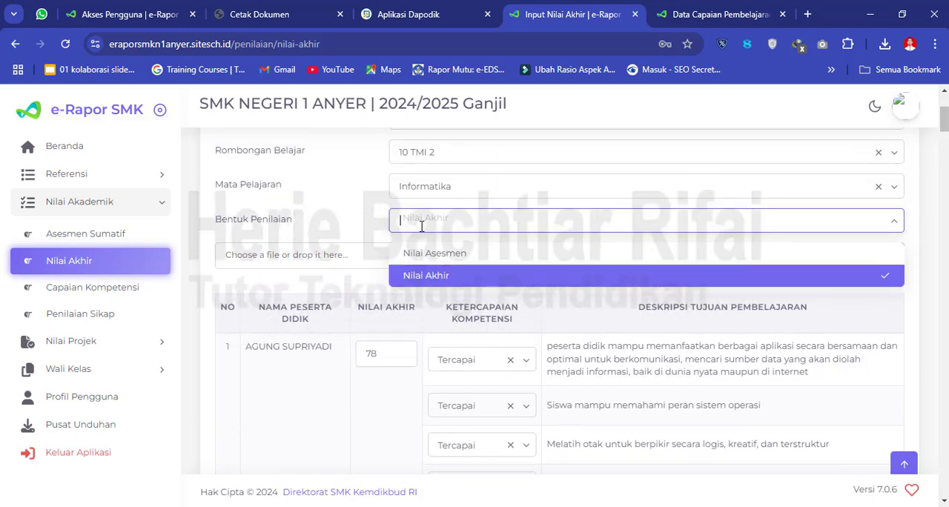
{"action": "left_click", "coordinate": [341, 232]}
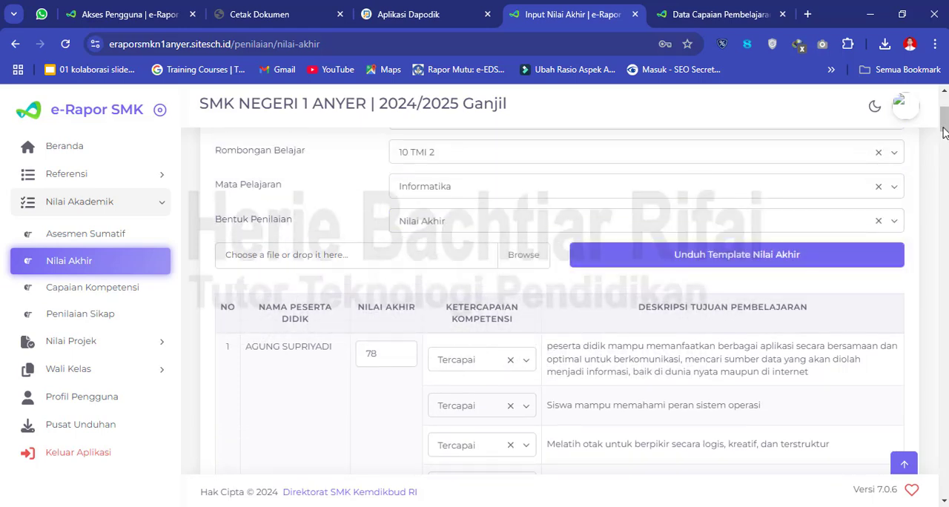
{"action": "left_click_drag", "start_coordinate": [945, 132], "coordinate": [945, 115]}
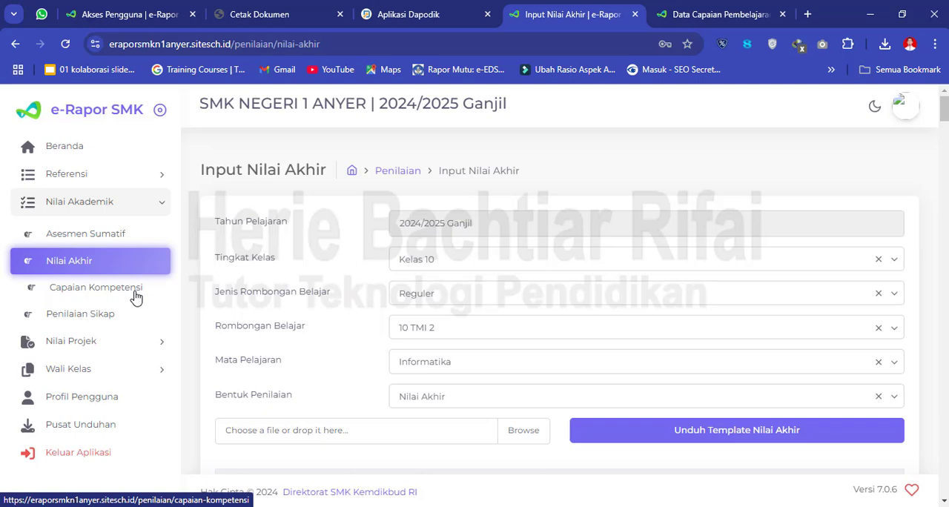
- Open Capaian Kompetensi and load the list for Kelas 10, Reguler, 10 TMI 2 and Informatika
{"action": "left_click", "coordinate": [111, 294]}
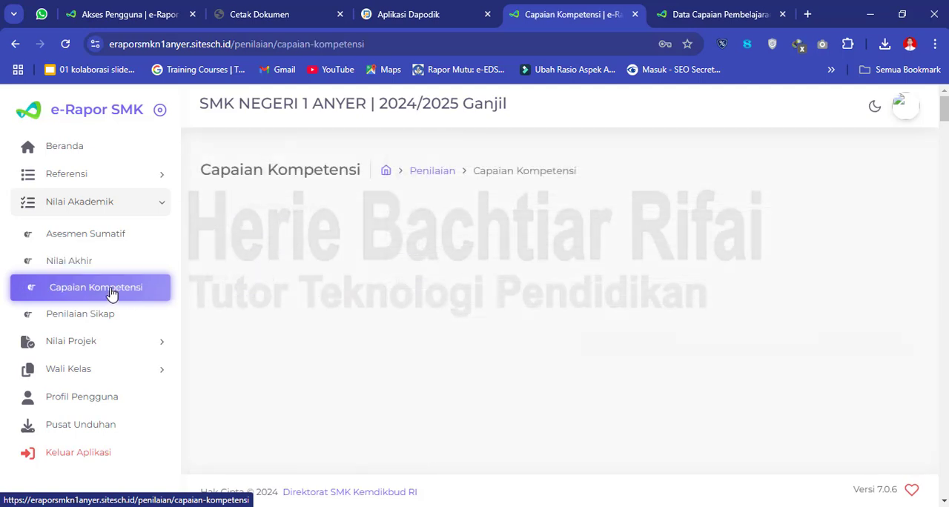
{"action": "left_click", "coordinate": [524, 268]}
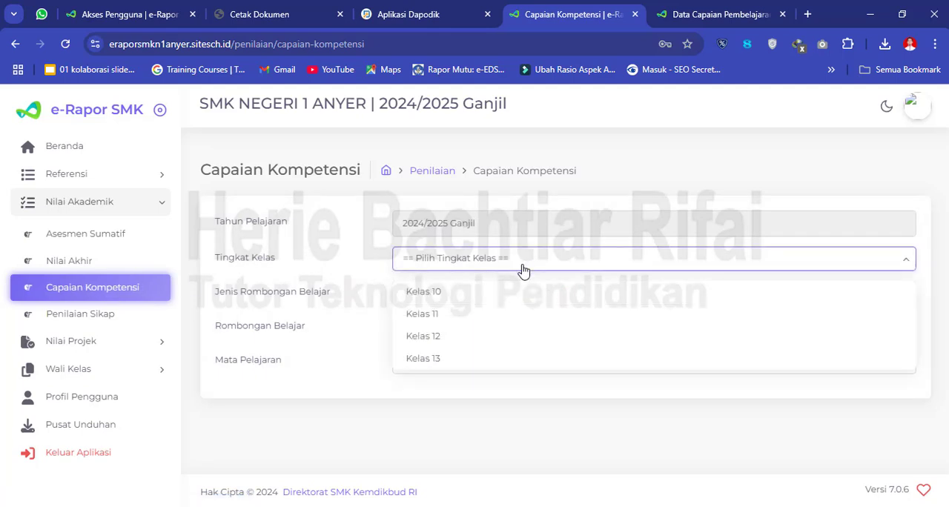
{"action": "left_click", "coordinate": [495, 299]}
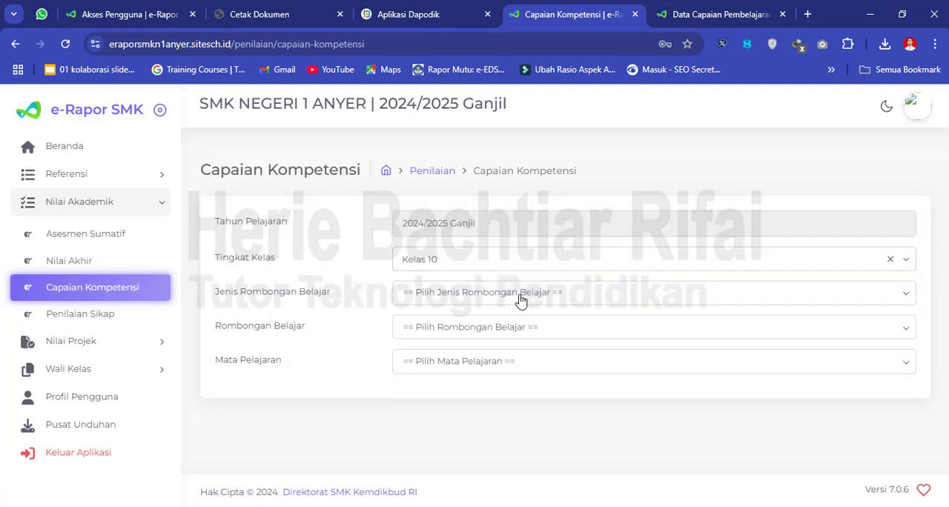
{"action": "left_click", "coordinate": [519, 299]}
{"action": "left_click", "coordinate": [443, 330]}
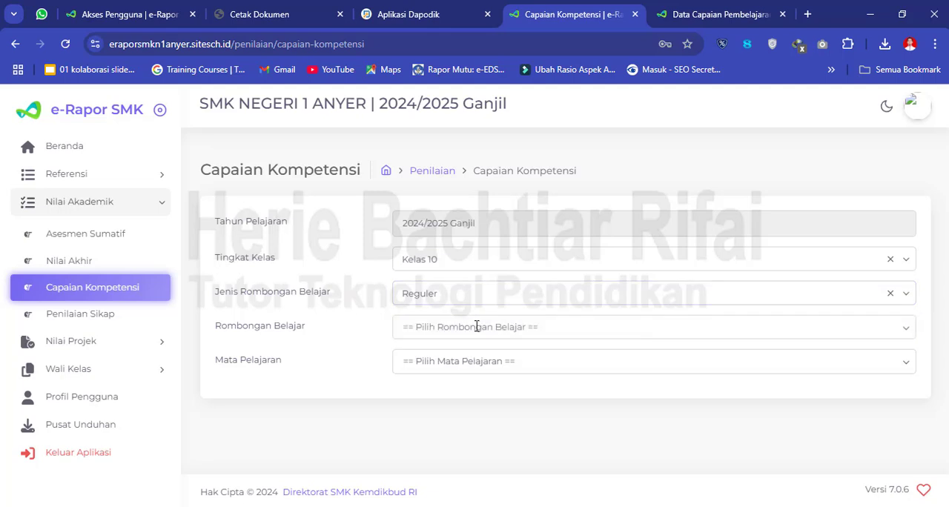
{"action": "left_click", "coordinate": [466, 332]}
{"action": "left_click", "coordinate": [435, 367]}
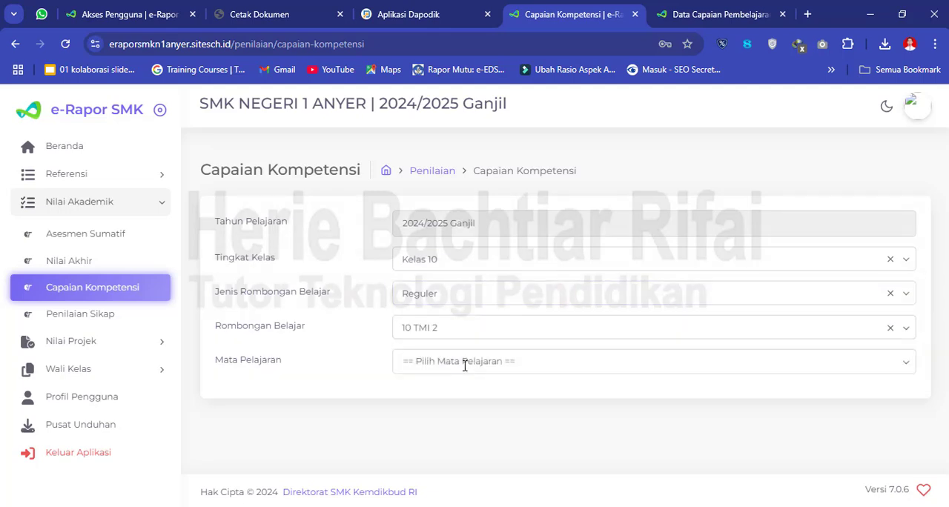
{"action": "left_click", "coordinate": [460, 367]}
{"action": "left_click", "coordinate": [437, 397]}
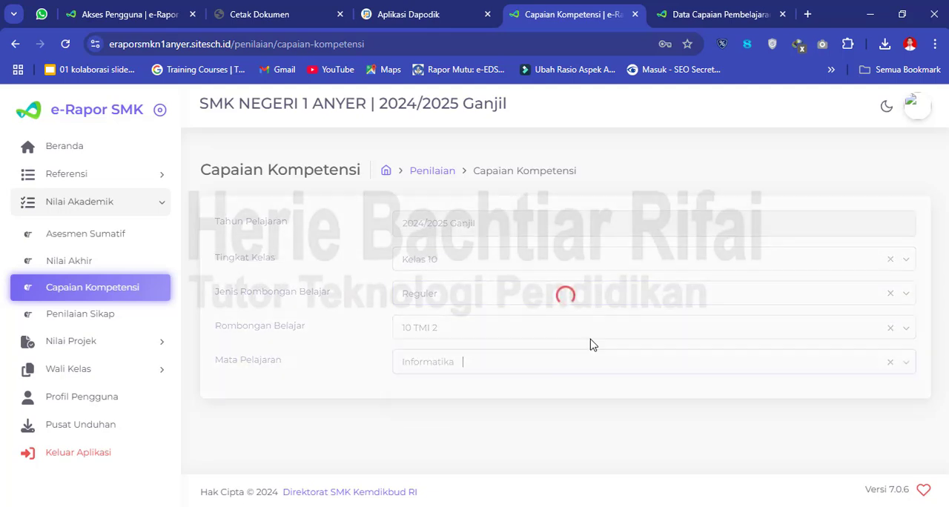
- Check the first student's Capaian Kompetensi descriptions against the fourth learning objective in G16:H16 of the Nilai Akhir workbook in Excel
{"action": "left_click_drag", "start_coordinate": [945, 130], "coordinate": [925, 152]}
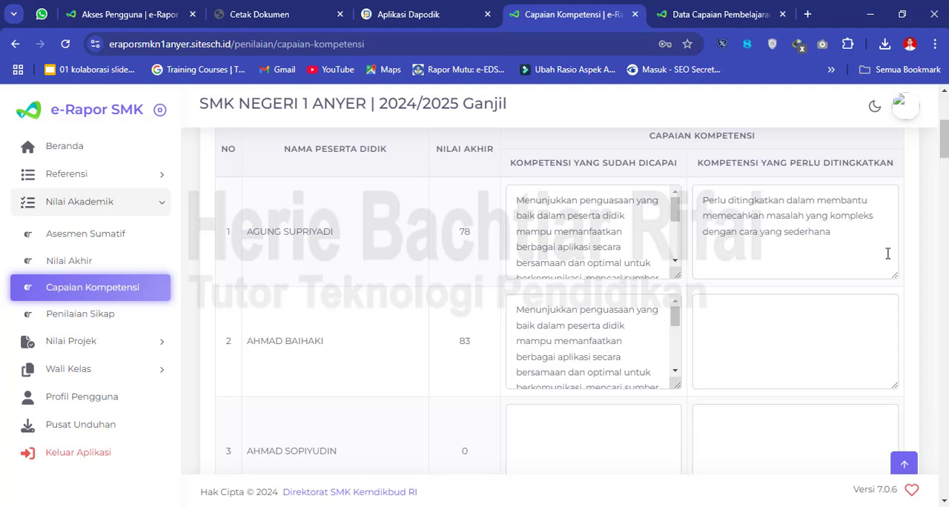
{"action": "left_click_drag", "start_coordinate": [948, 154], "coordinate": [948, 154]}
{"action": "left_click", "coordinate": [599, 261]}
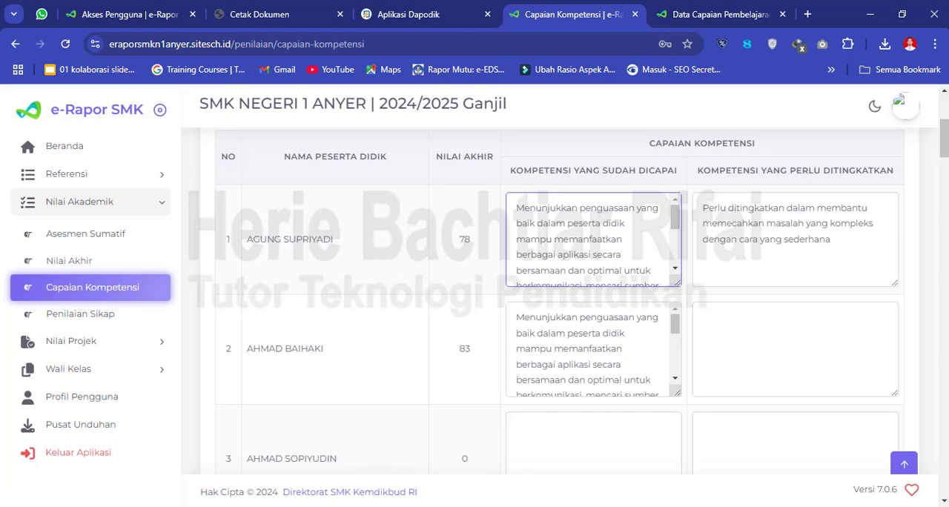
{"action": "left_click", "coordinate": [358, 506]}
{"action": "left_click", "coordinate": [423, 480]}
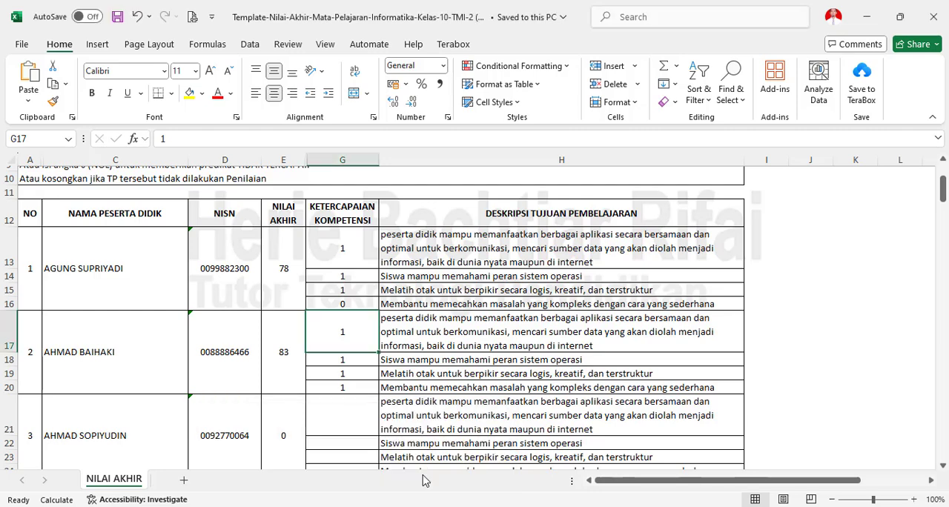
{"action": "left_click", "coordinate": [407, 307]}
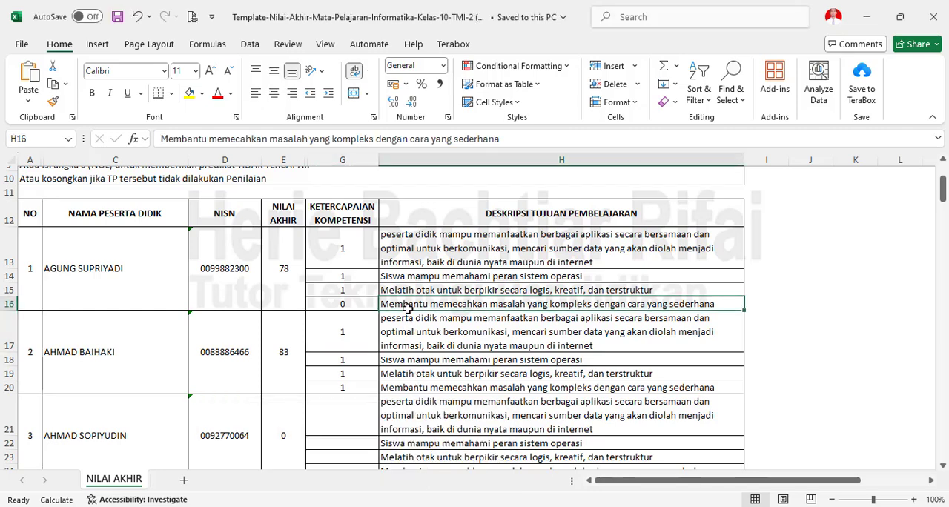
{"action": "left_click", "coordinate": [339, 307]}
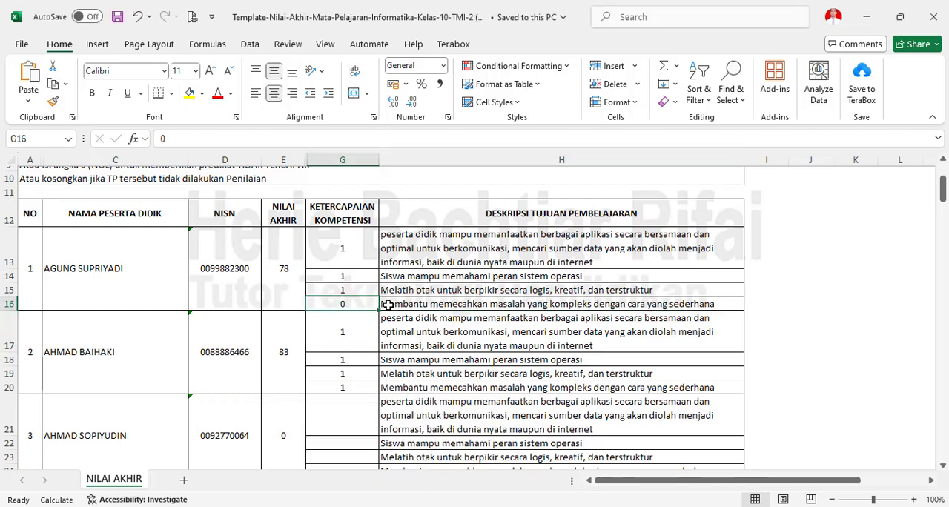
{"action": "left_click", "coordinate": [412, 307]}
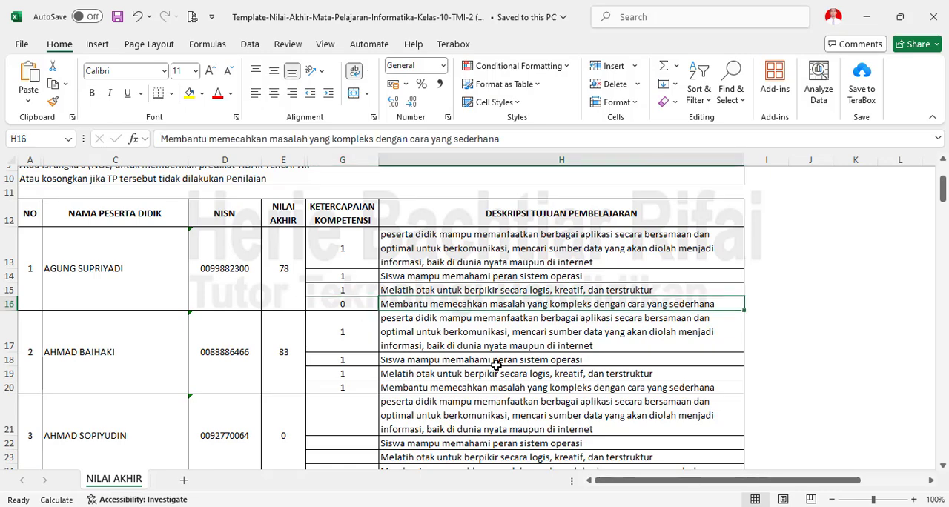
{"action": "key", "text": "alt+Tab"}
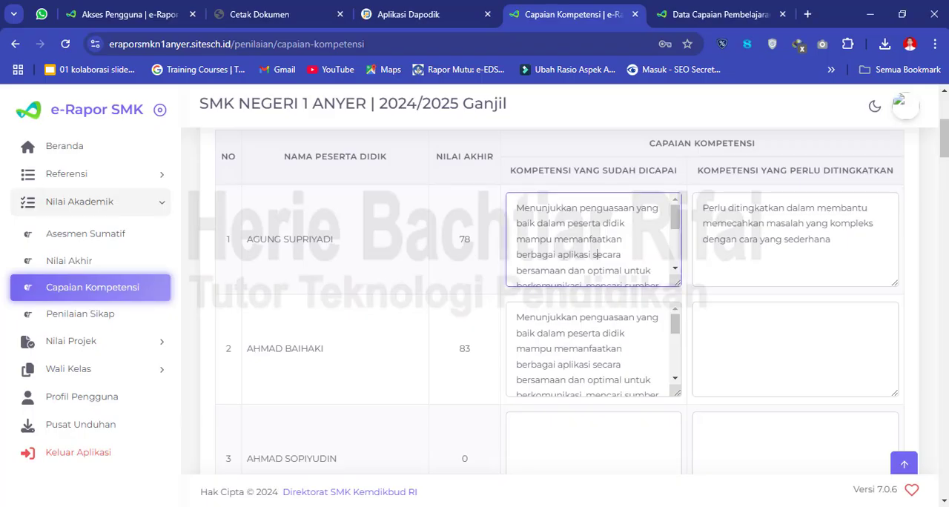
- Read the first student's full Kompetensi yang Sudah Dicapai and Perlu Ditingkatkan texts, and review the list down to the last student
{"action": "left_click", "coordinate": [758, 239]}
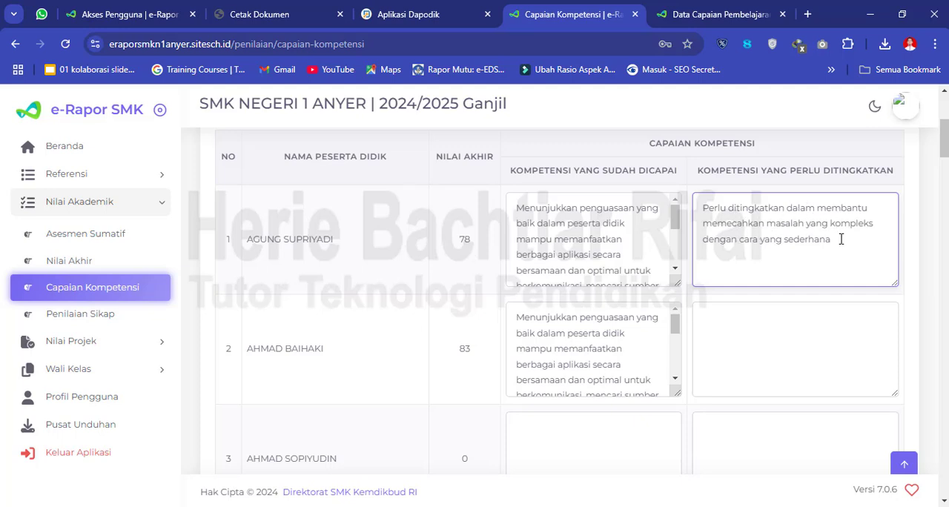
{"action": "left_click", "coordinate": [597, 255]}
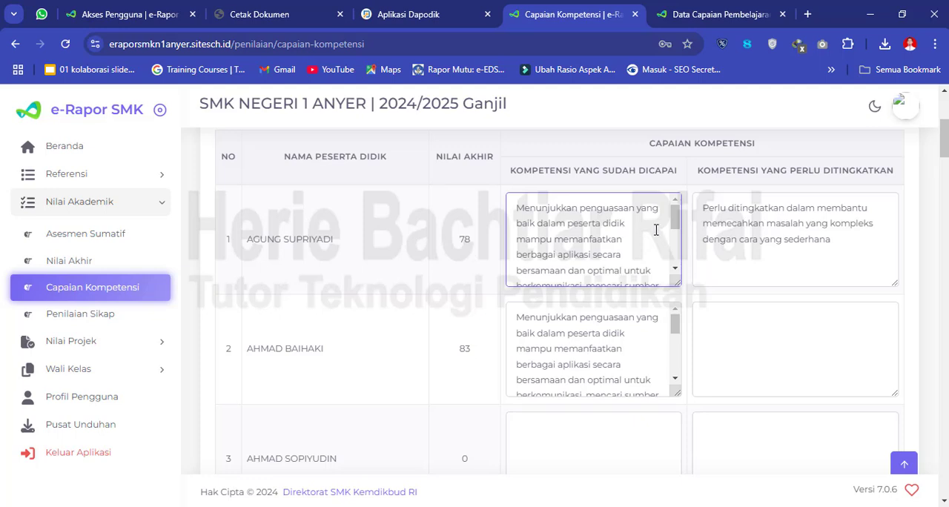
{"action": "left_click_drag", "start_coordinate": [676, 236], "coordinate": [675, 273]}
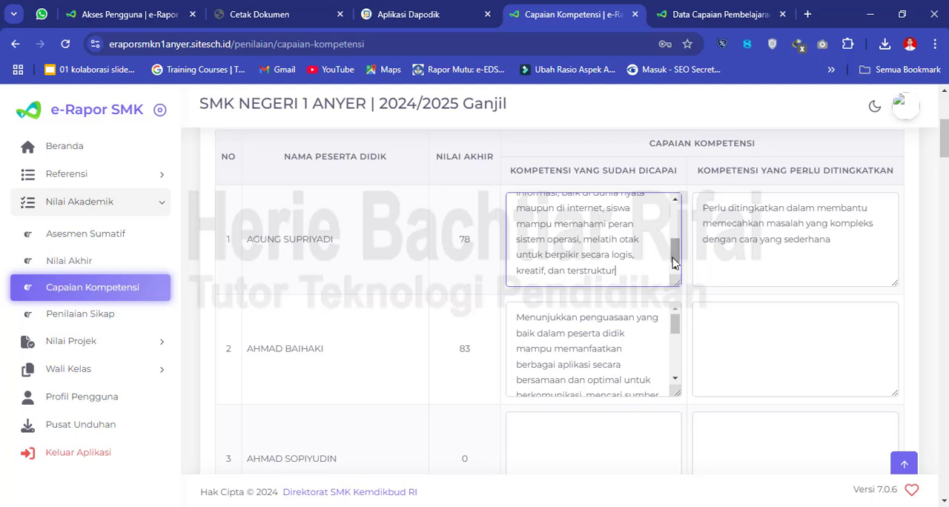
{"action": "left_click_drag", "start_coordinate": [675, 264], "coordinate": [682, 230]}
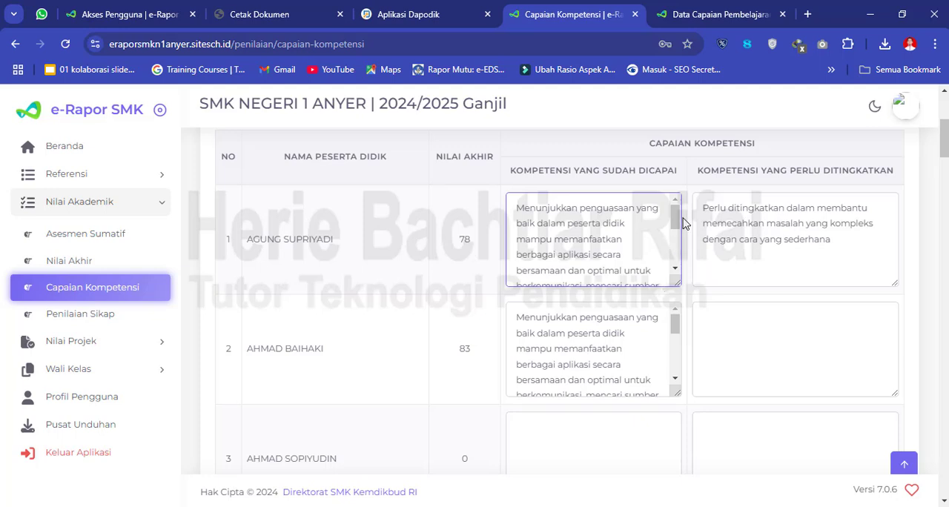
{"action": "left_click_drag", "start_coordinate": [676, 223], "coordinate": [676, 256]}
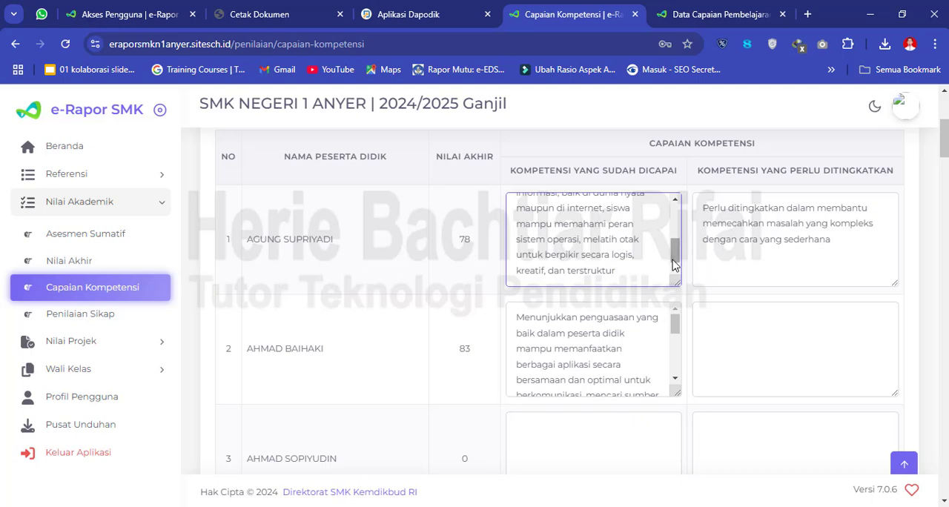
{"action": "left_click_drag", "start_coordinate": [675, 261], "coordinate": [675, 222]}
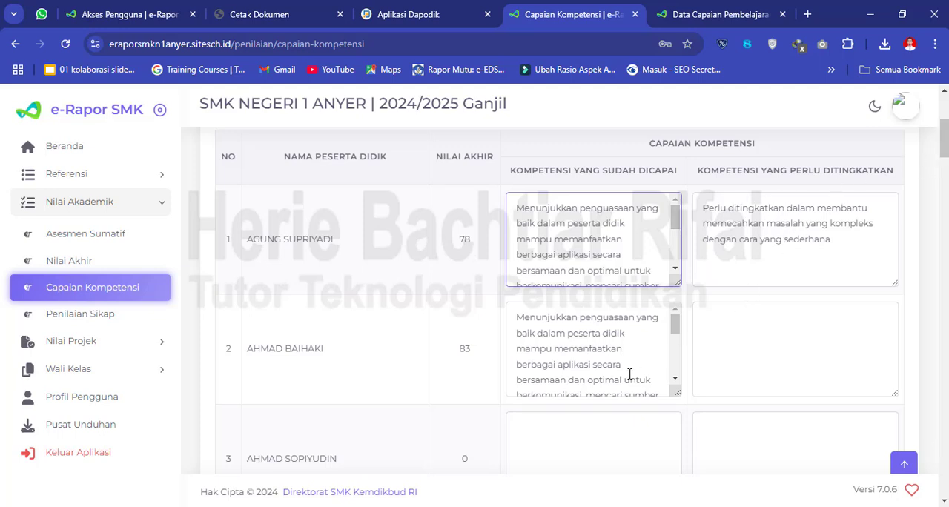
{"action": "left_click_drag", "start_coordinate": [945, 139], "coordinate": [942, 473]}
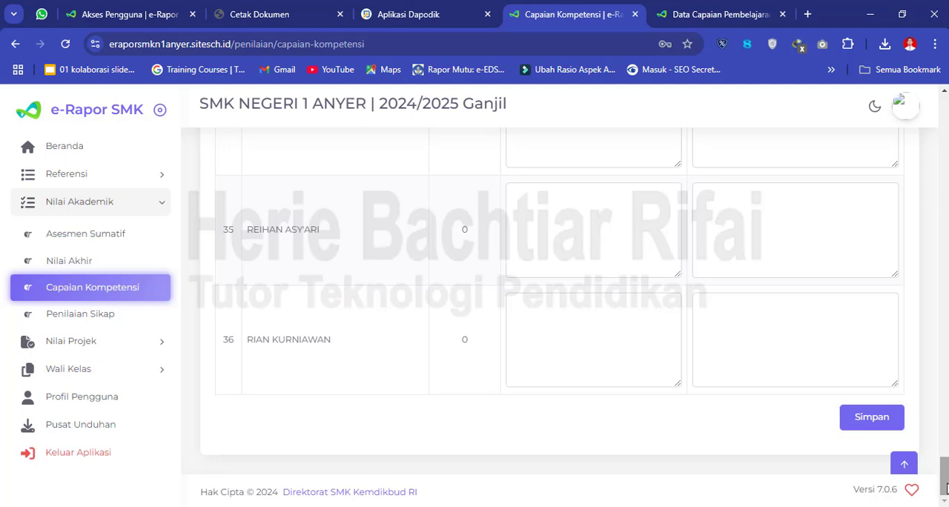
{"action": "mouse_move", "coordinate": [946, 487]}
{"action": "left_mouse_down"}
{"action": "mouse_move", "coordinate": [946, 289]}
{"action": "mouse_move", "coordinate": [945, 499]}
{"action": "left_mouse_up"}
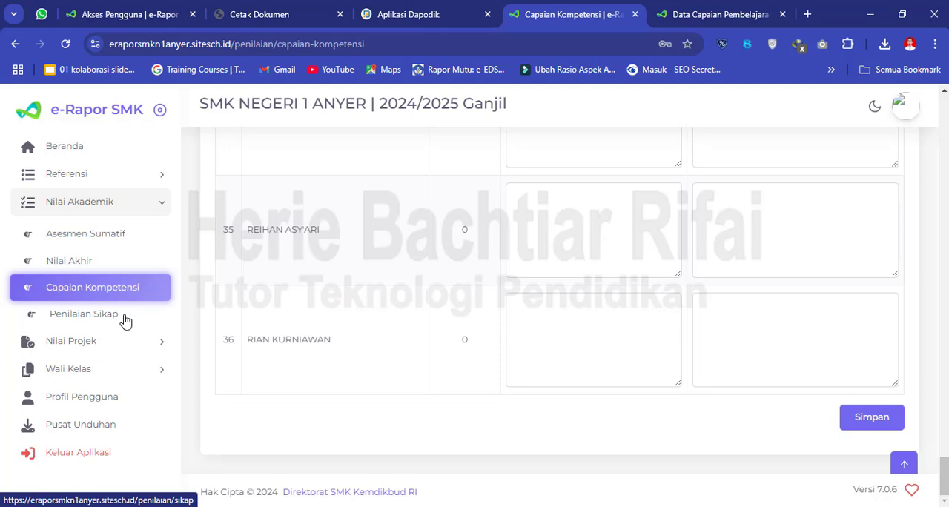
- Open Penilaian Sikap and try to add a new entry, leaving the Nilai Projek group collapsed
{"action": "left_click", "coordinate": [101, 349]}
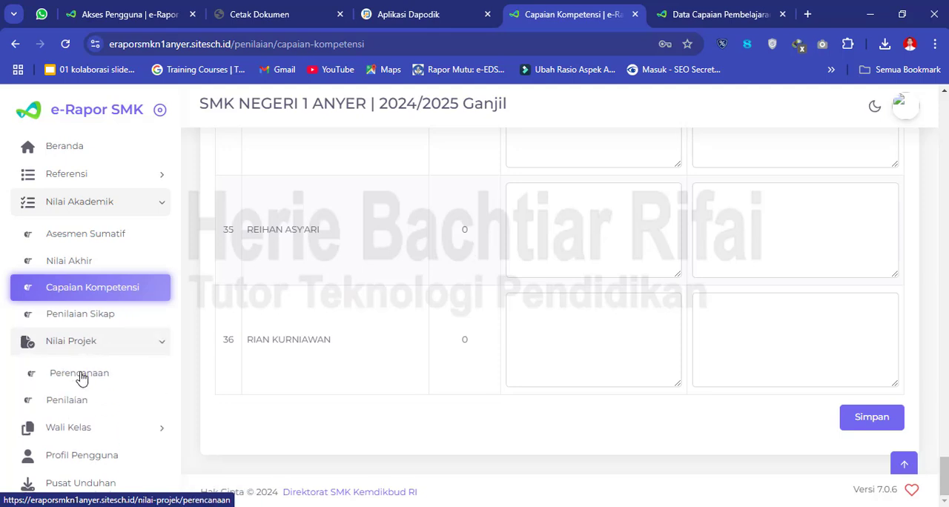
{"action": "left_click", "coordinate": [92, 319]}
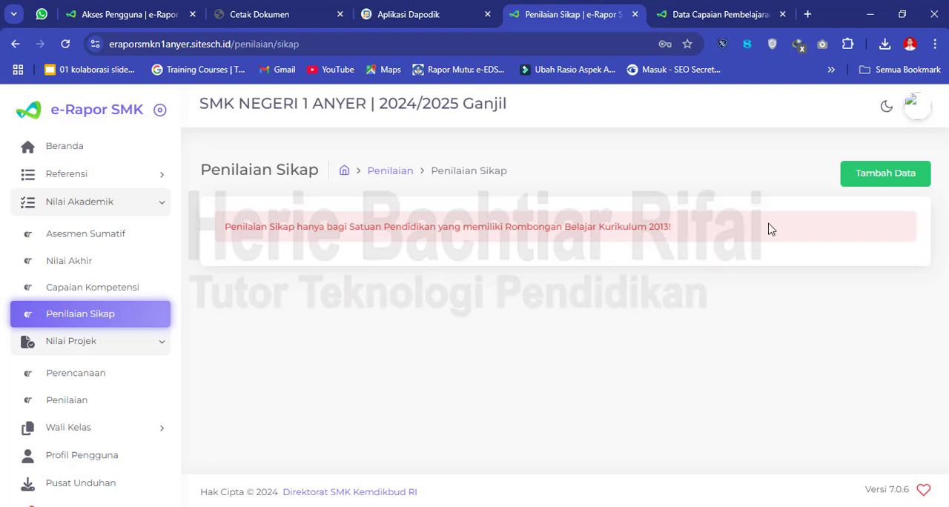
{"action": "left_click", "coordinate": [880, 180]}
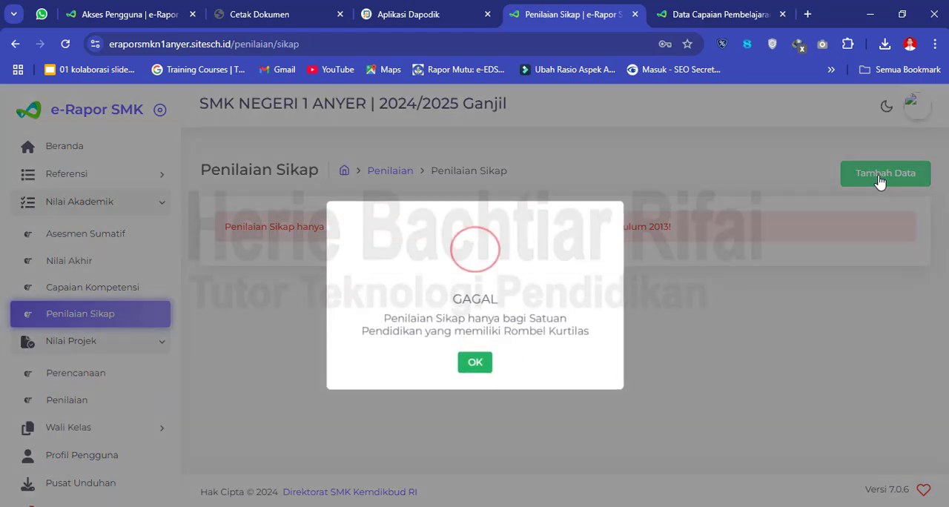
{"action": "left_click", "coordinate": [474, 366]}
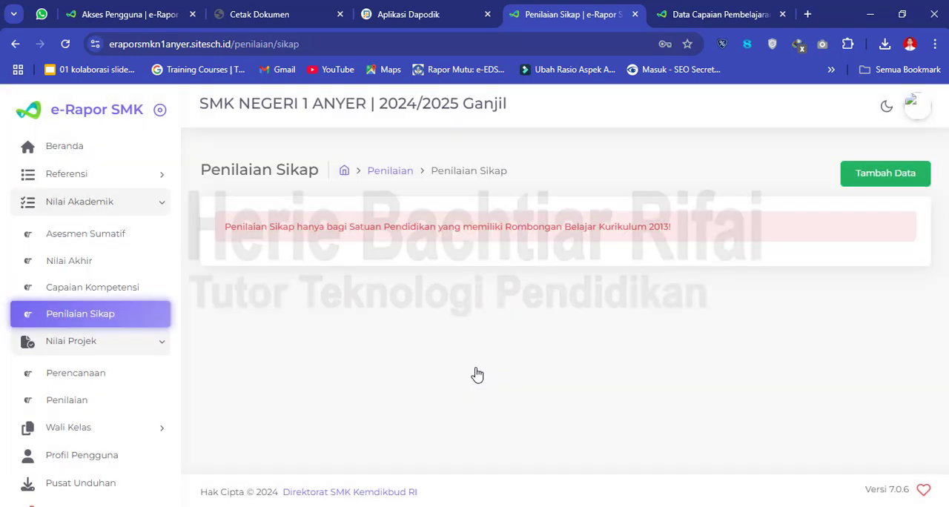
{"action": "left_click", "coordinate": [124, 350]}
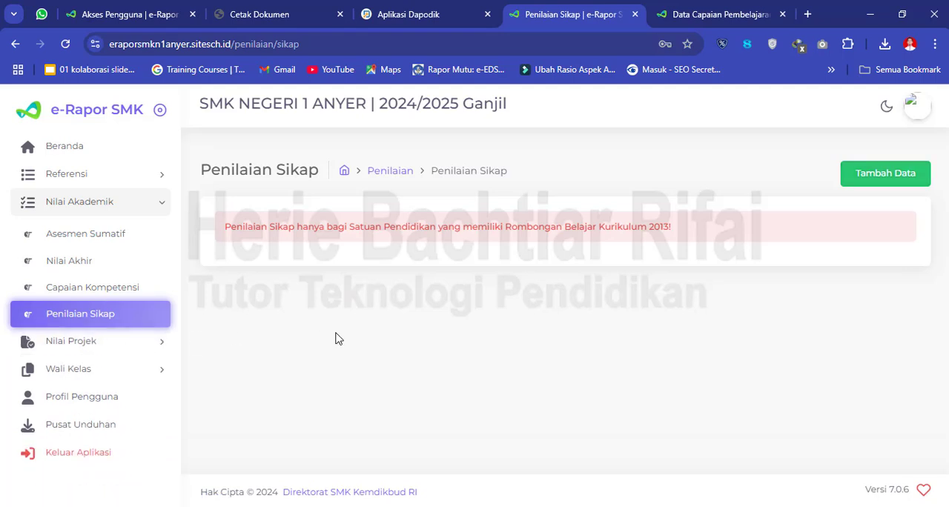